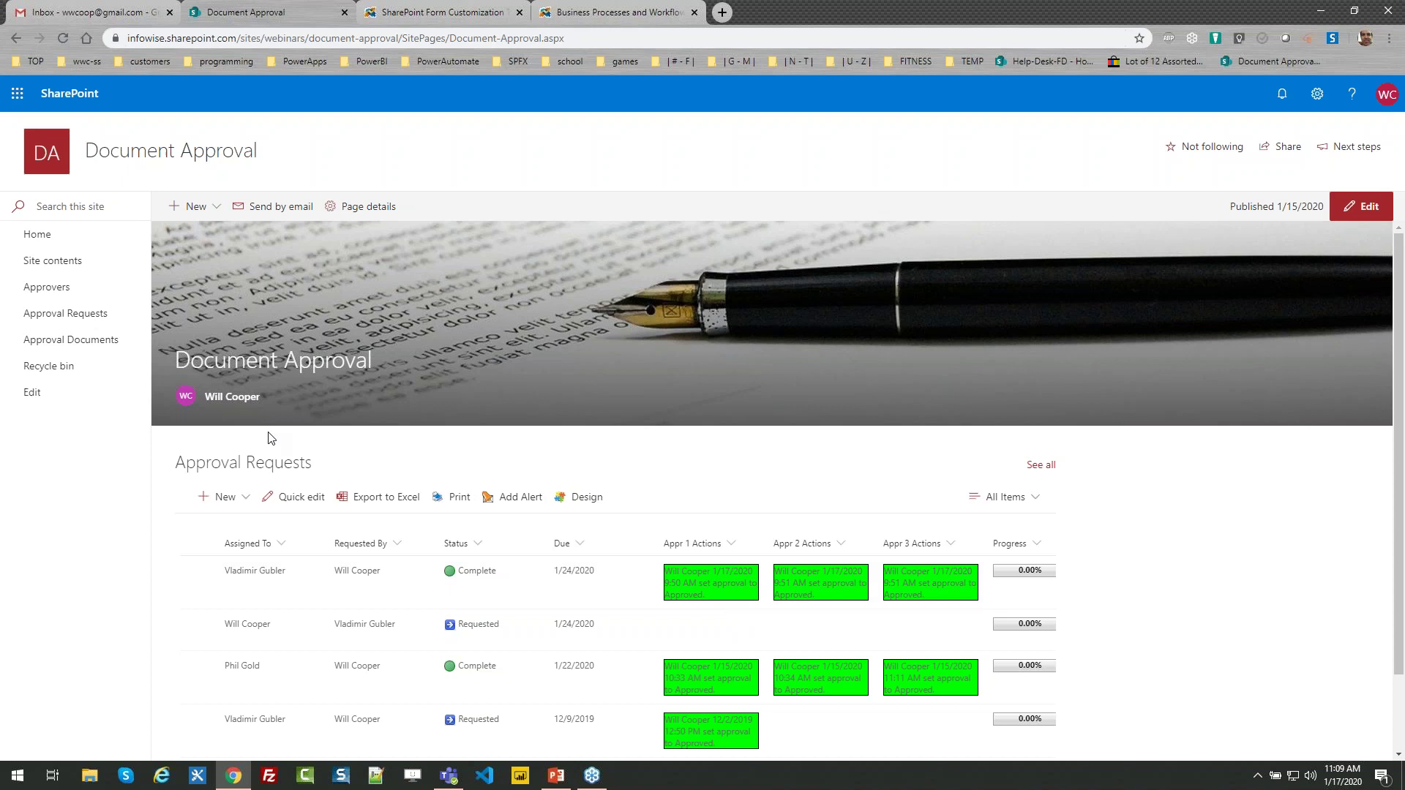
Go to the Approvers list and open the second approver entry in Edit mode
click(82, 314)
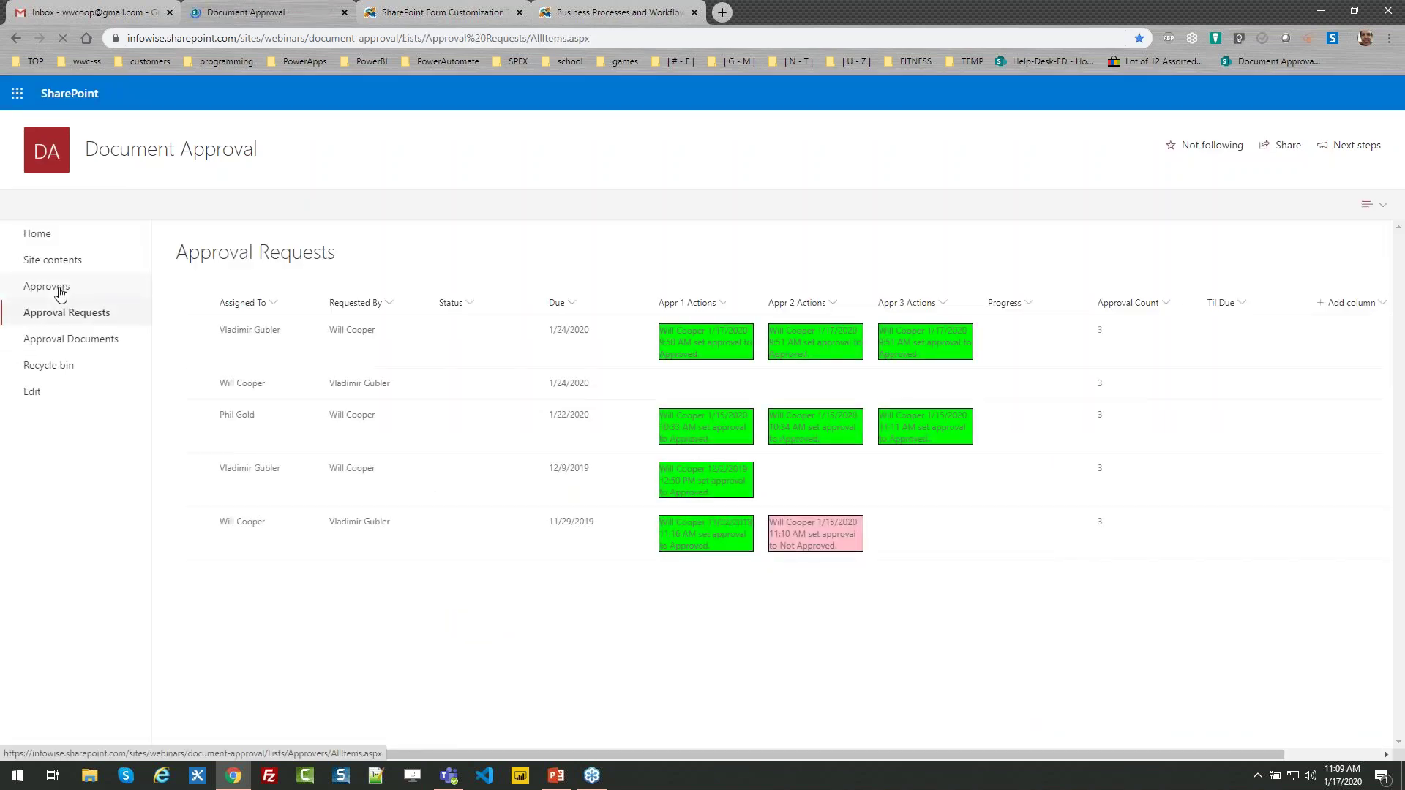
click(59, 288)
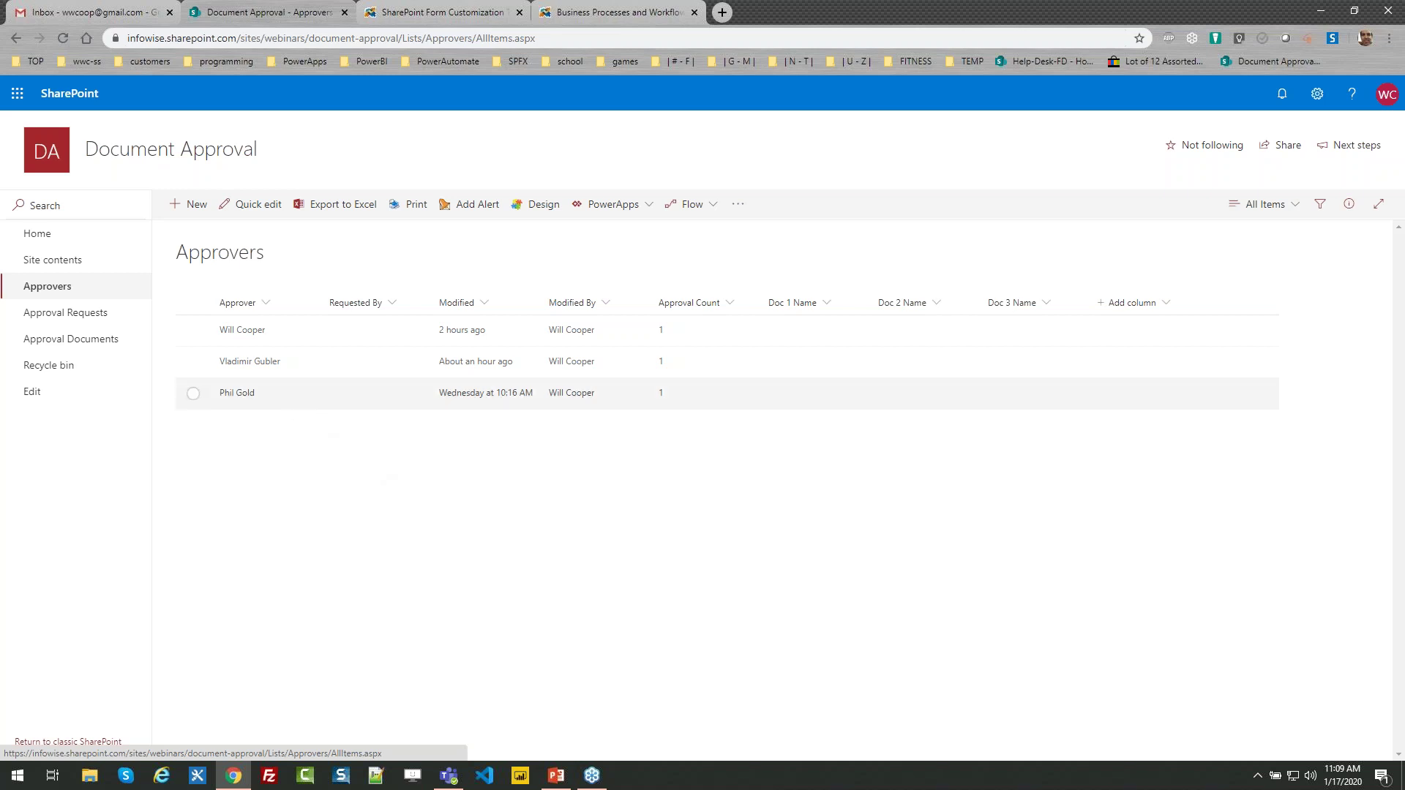
click(194, 332)
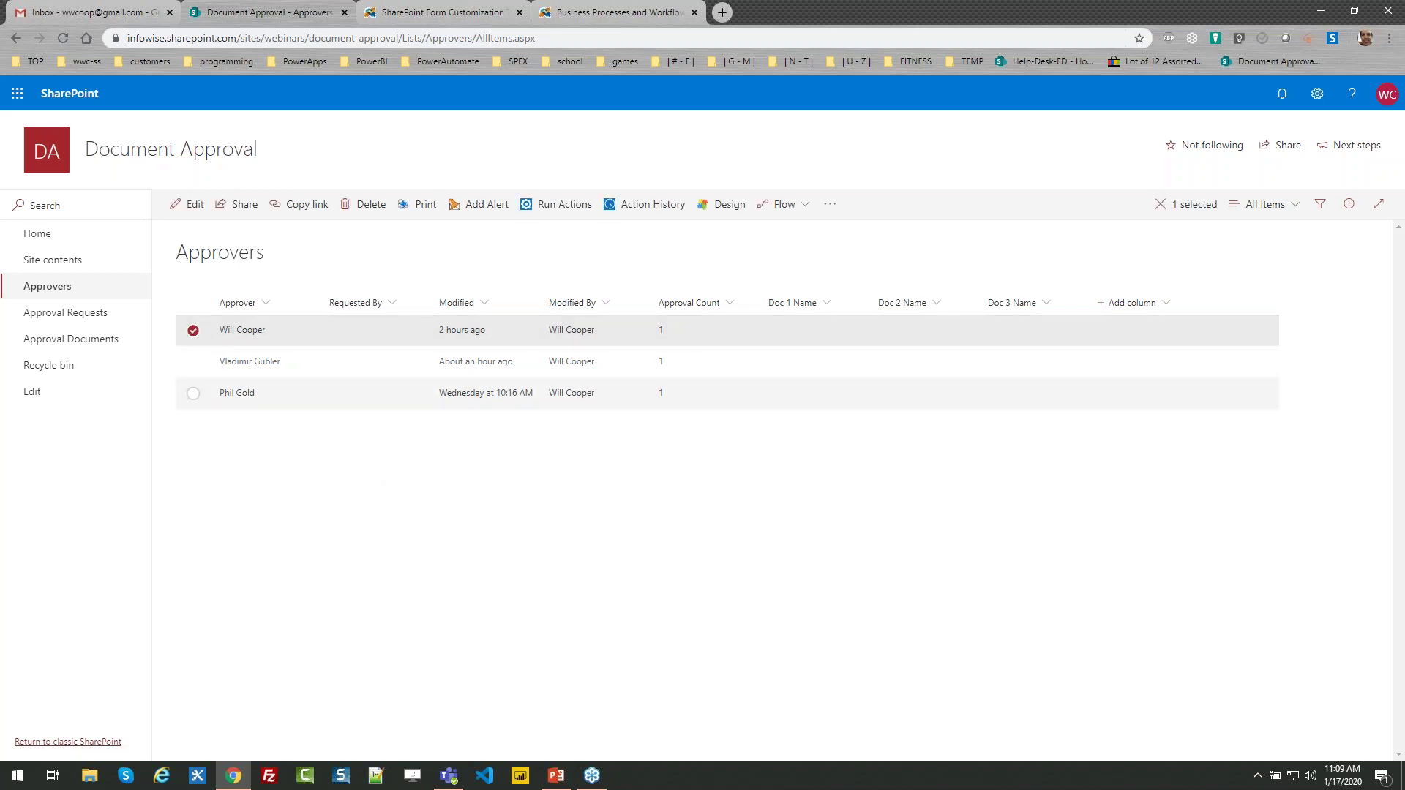
click(194, 331)
click(193, 361)
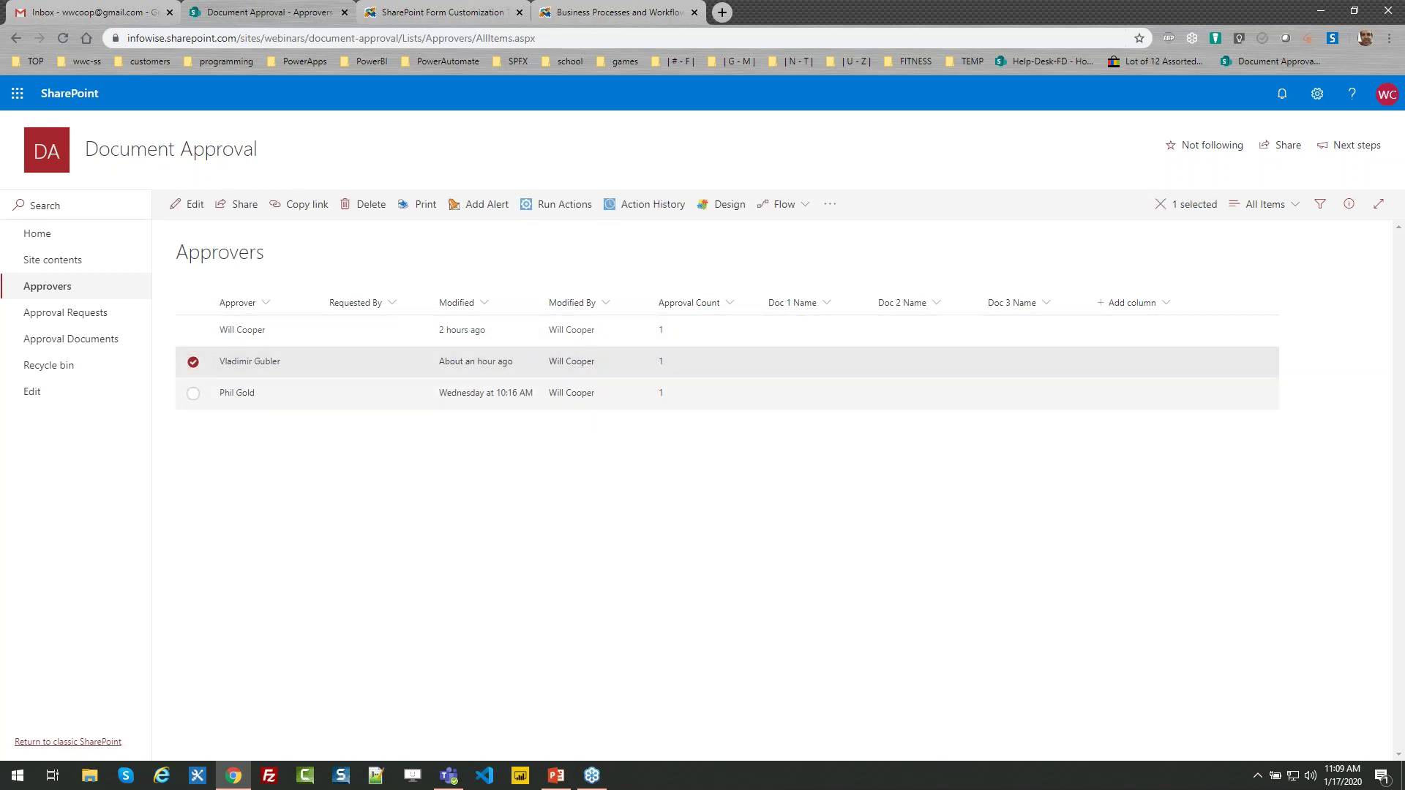
click(190, 204)
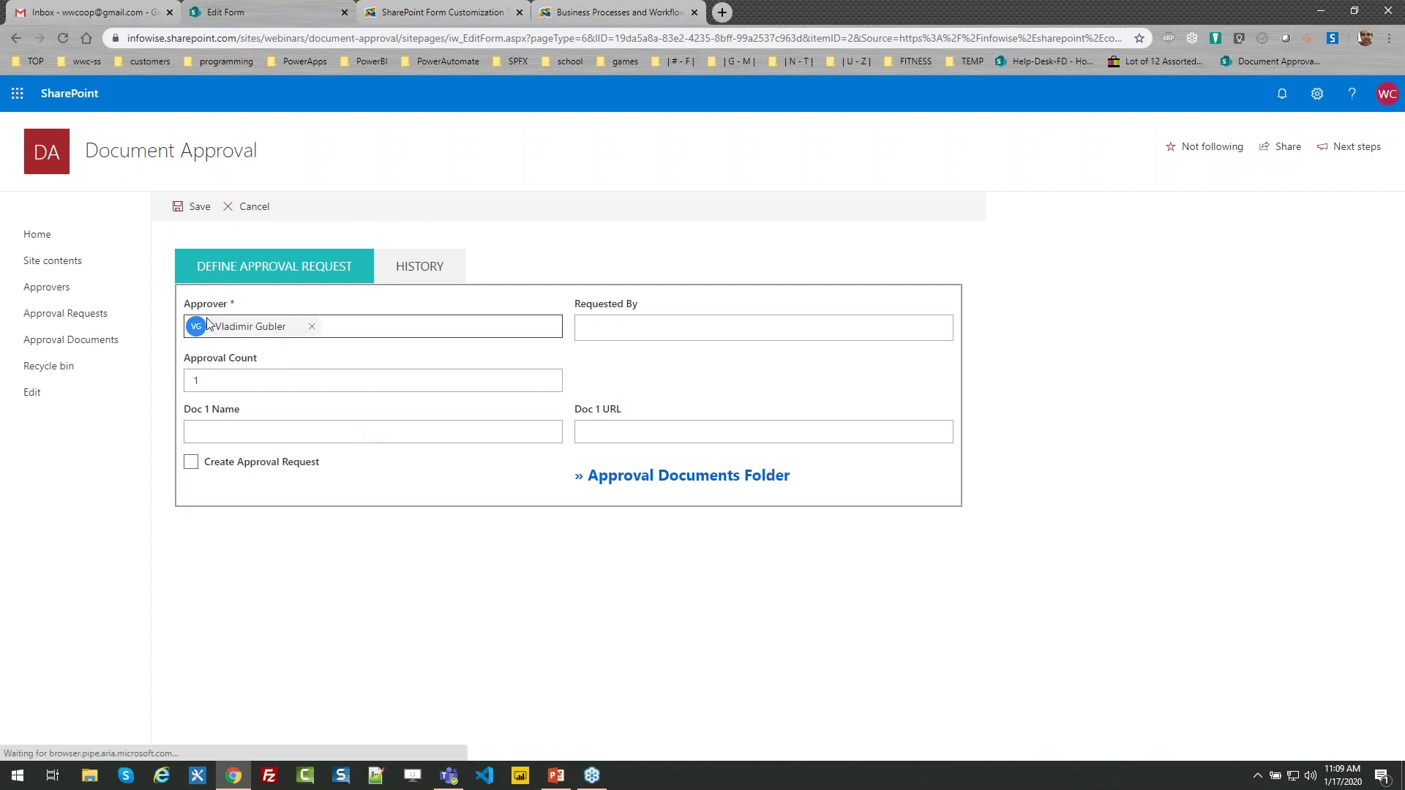
Choose the suggested person as the Requested By value
click(627, 327)
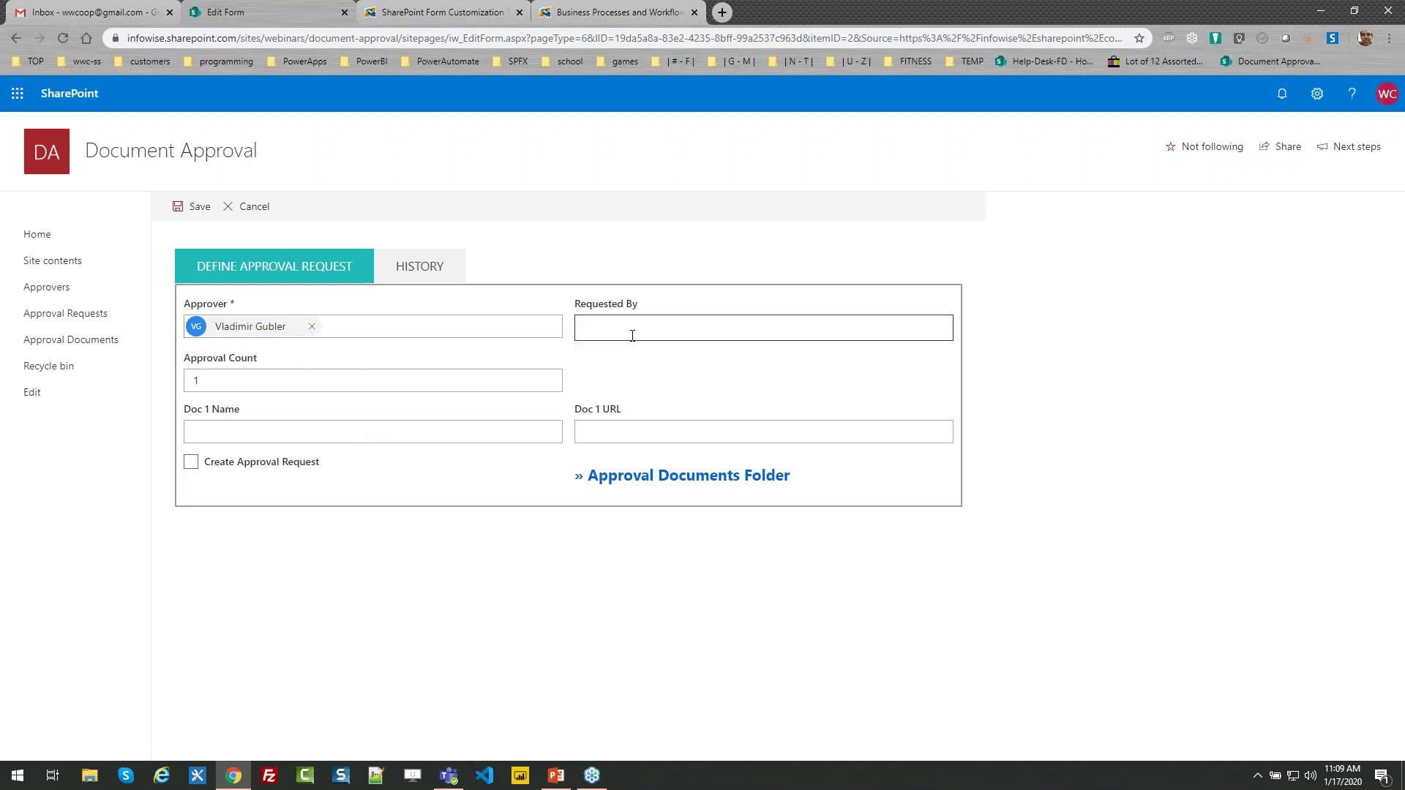
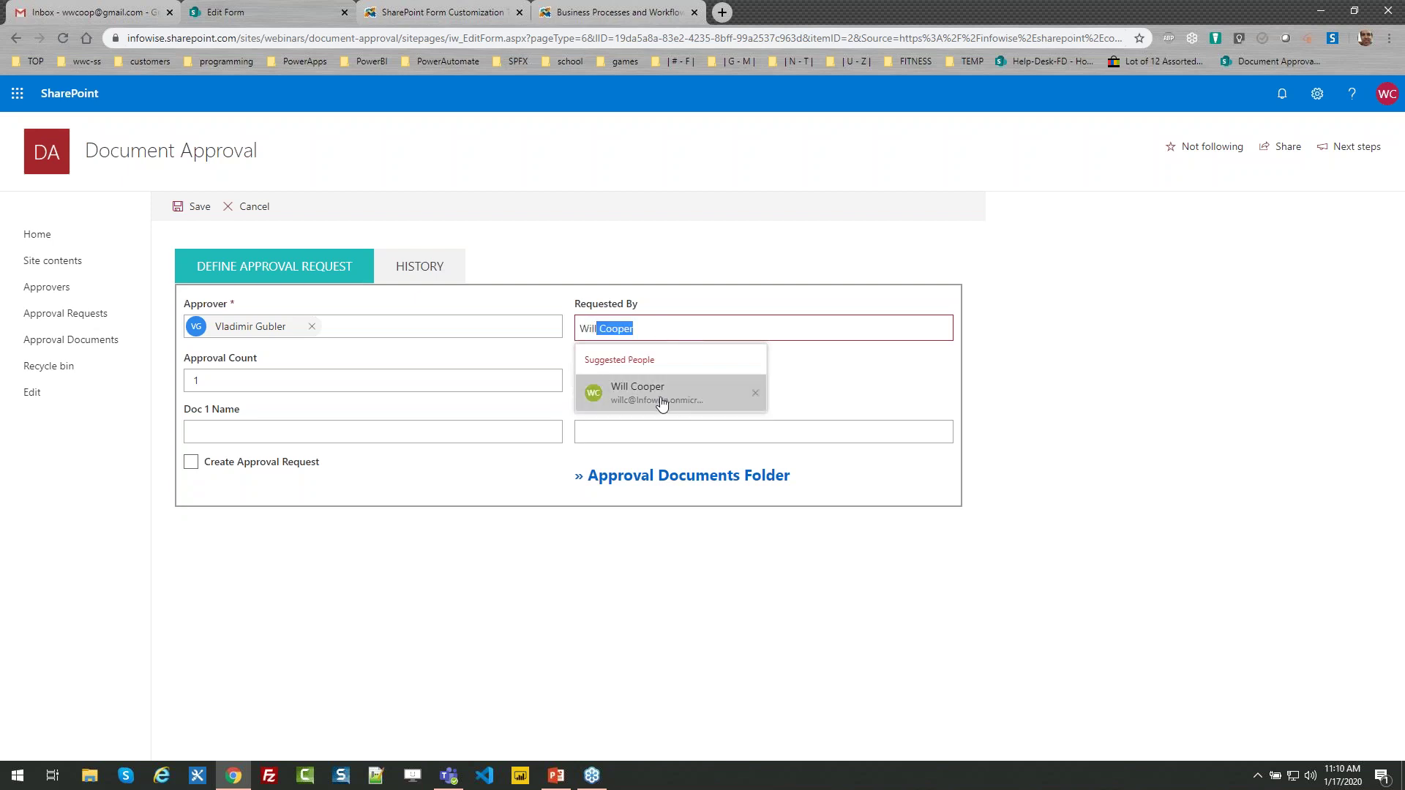
click(660, 399)
Set Approval Count to 3 and open the Approval Documents library in a new tab
click(237, 379)
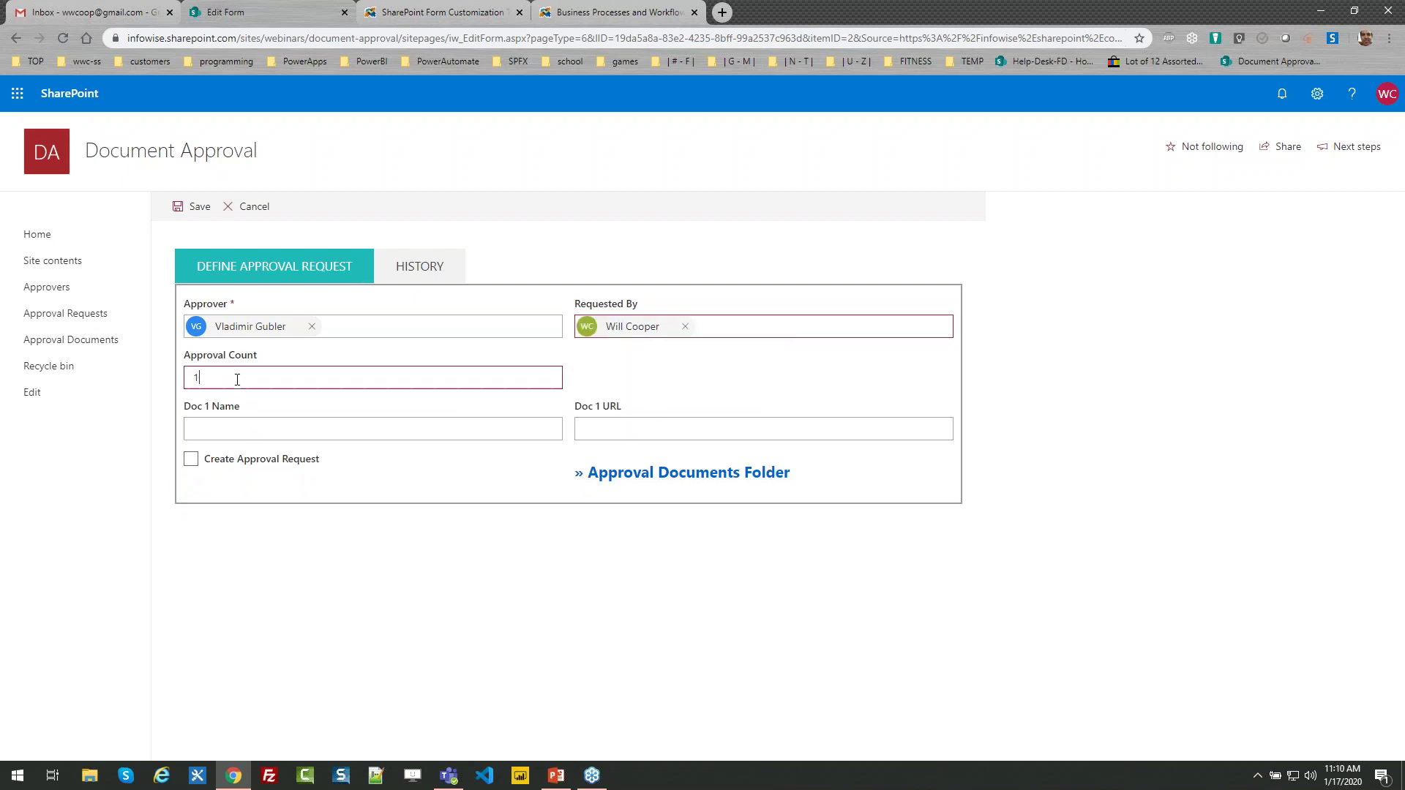
key(BackSpace)
text(3)
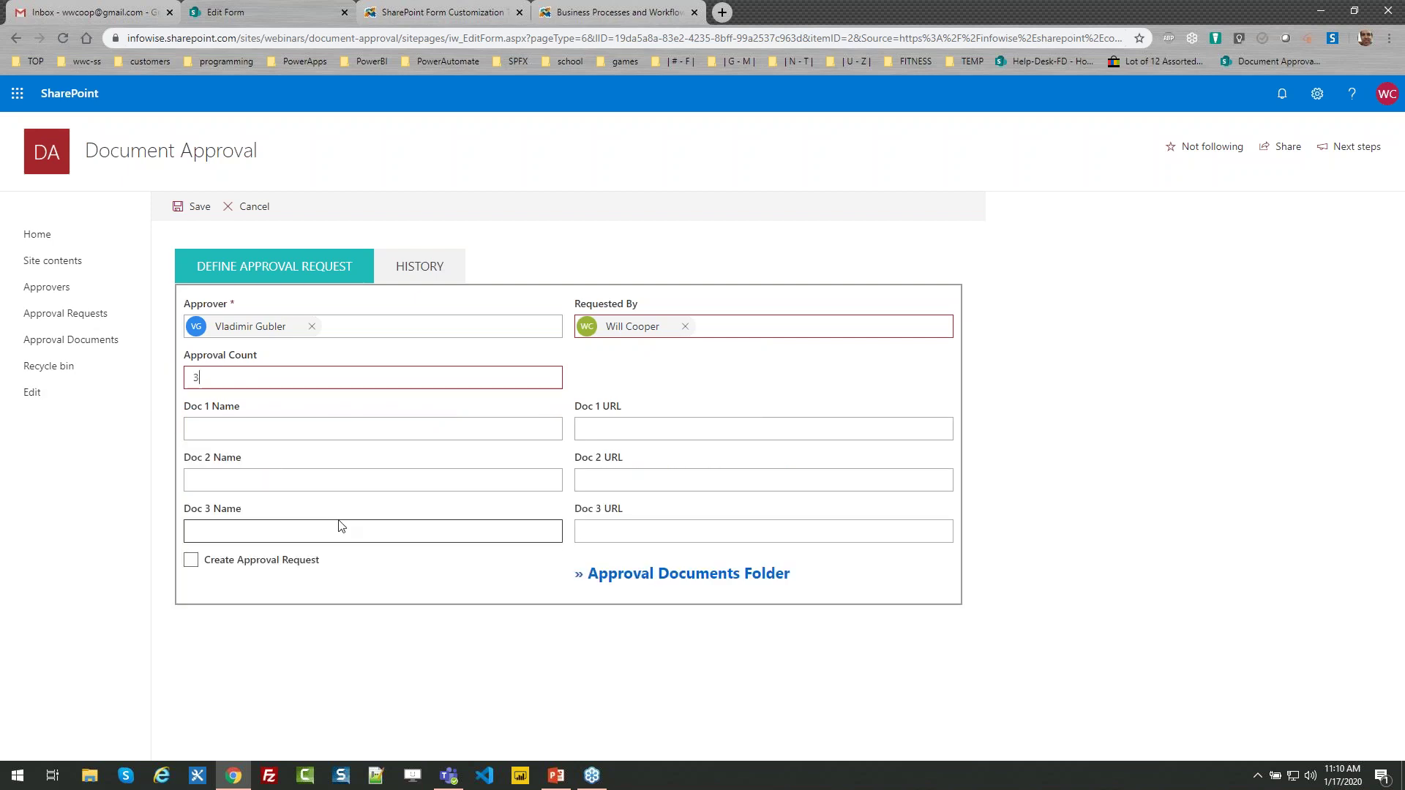
key(Down)
key(Down)
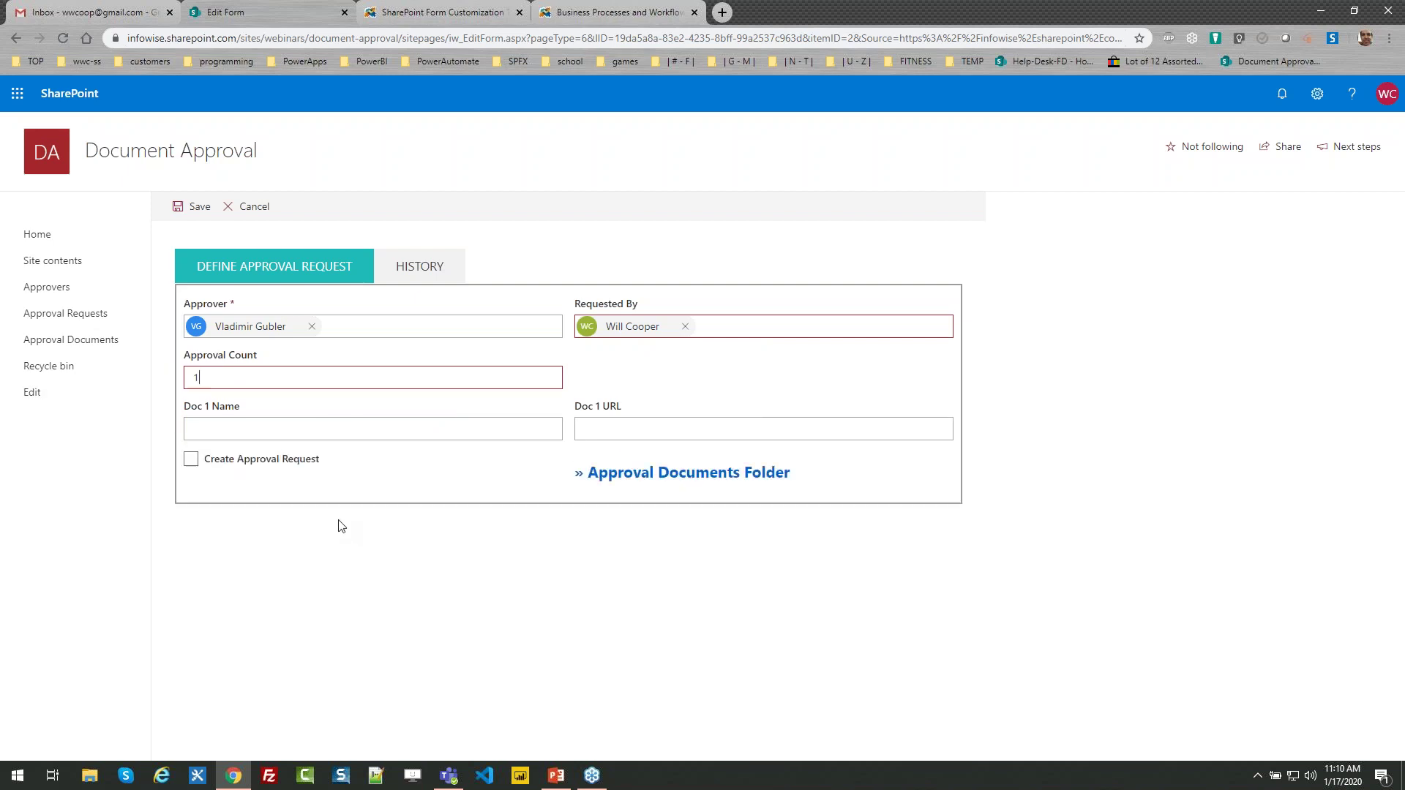
key(Up)
key(Up)
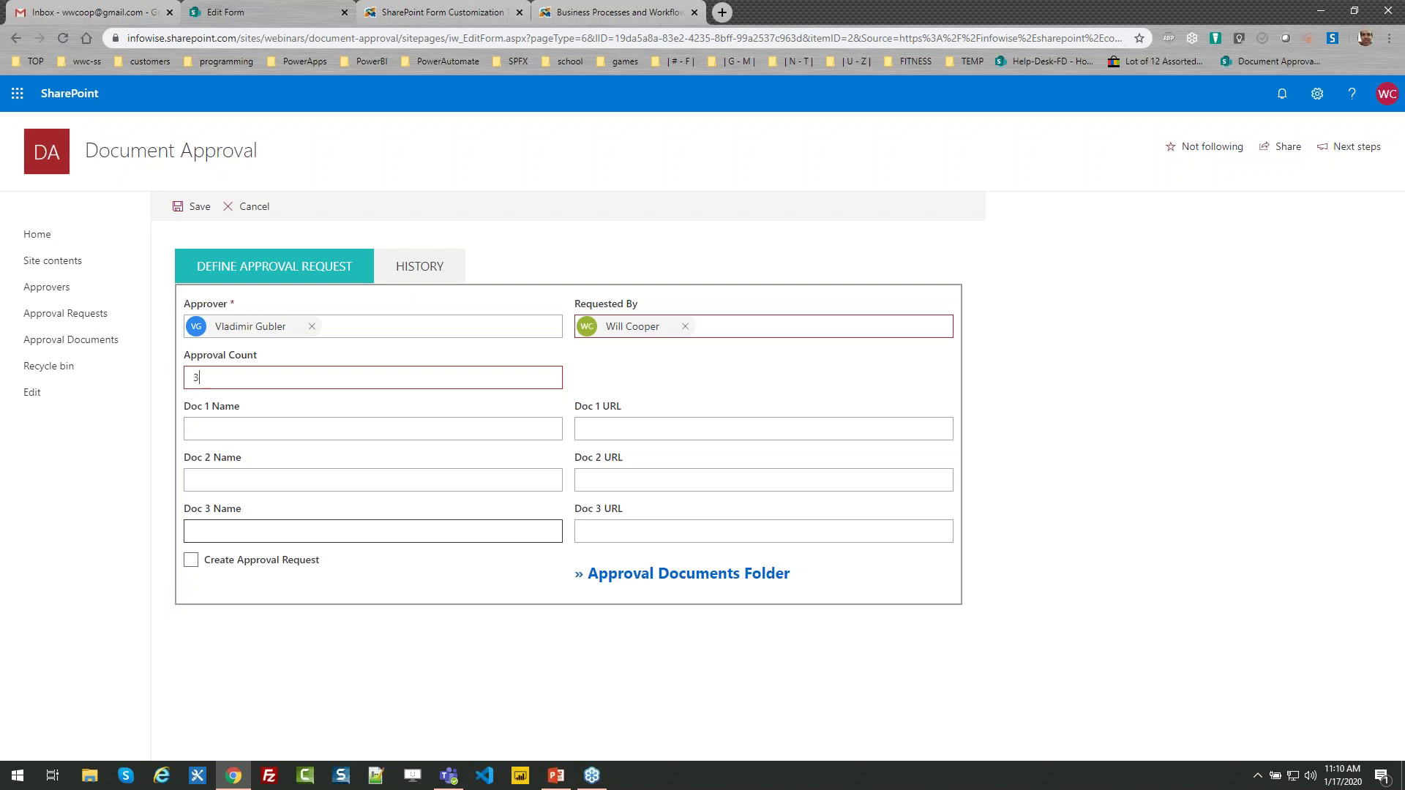
click(623, 578)
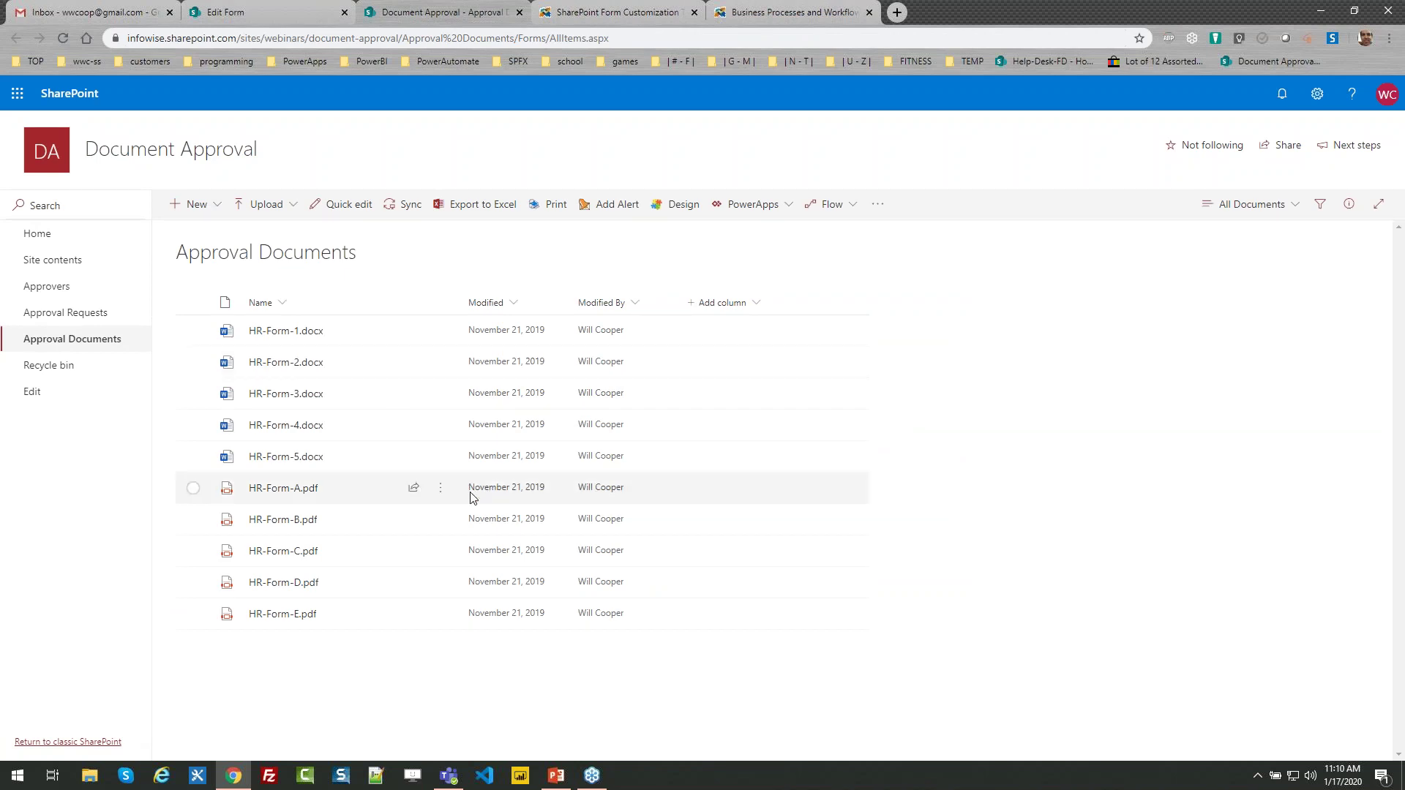
Add HR-Form-A.pdf as Doc 1 with its copied sharing link and the name HR Form A
click(443, 491)
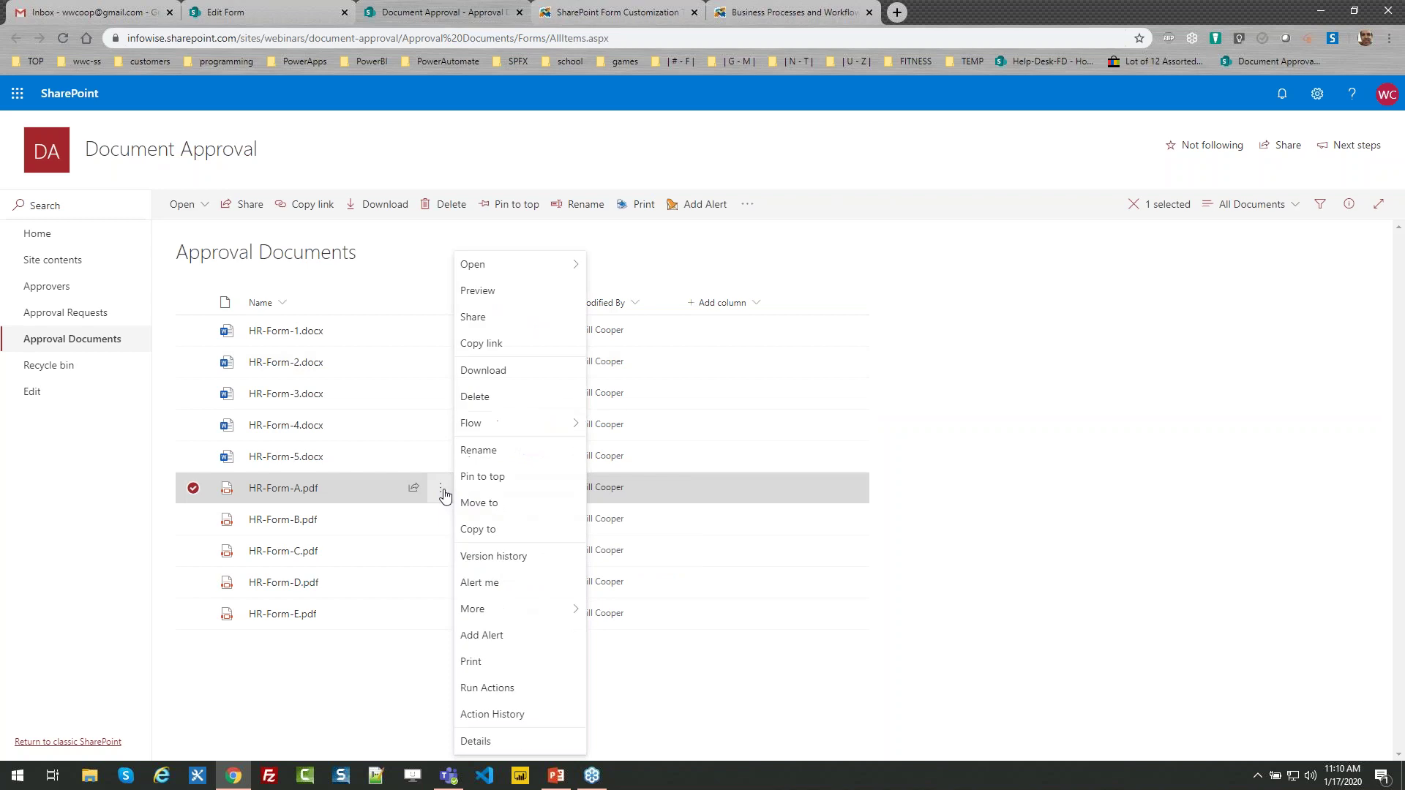
click(504, 354)
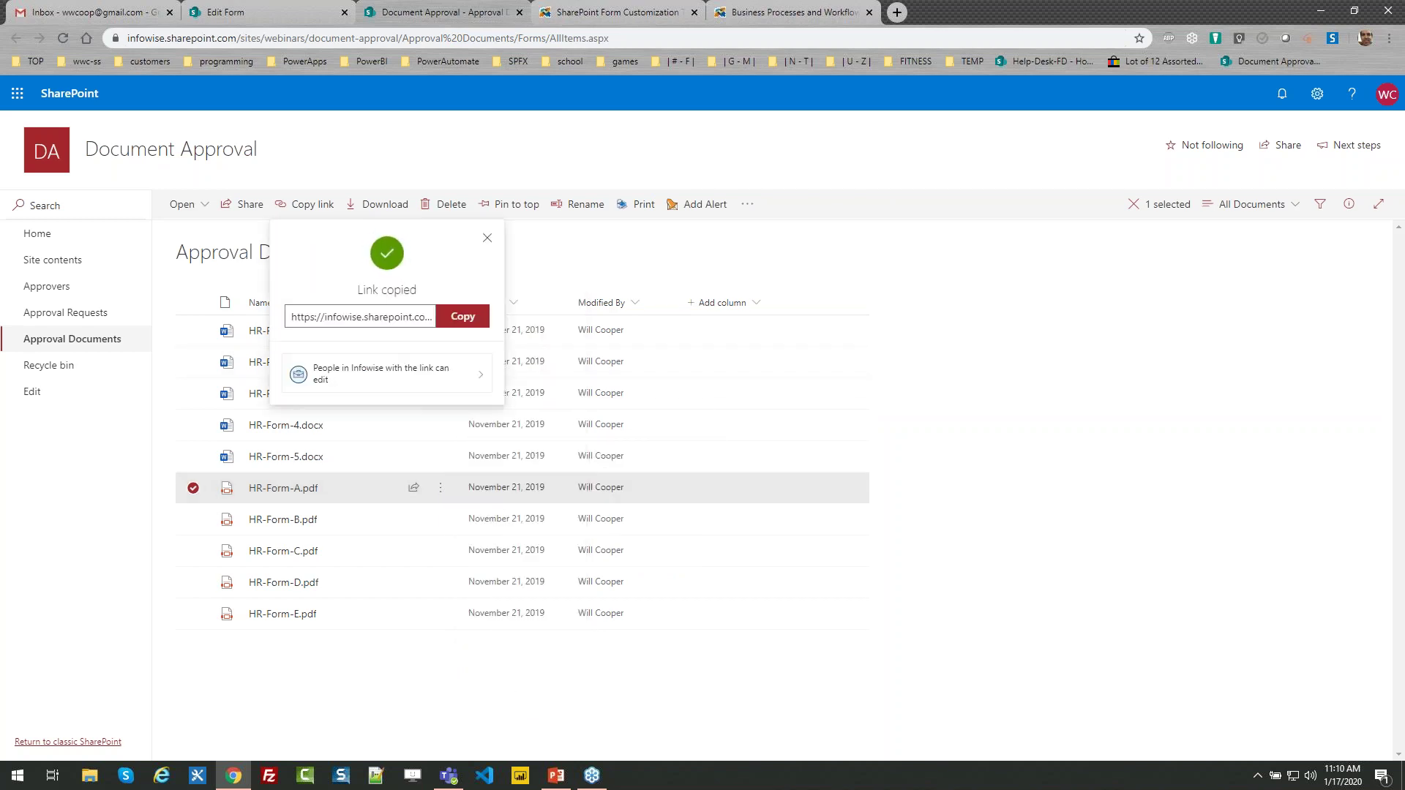
click(444, 317)
click(284, 13)
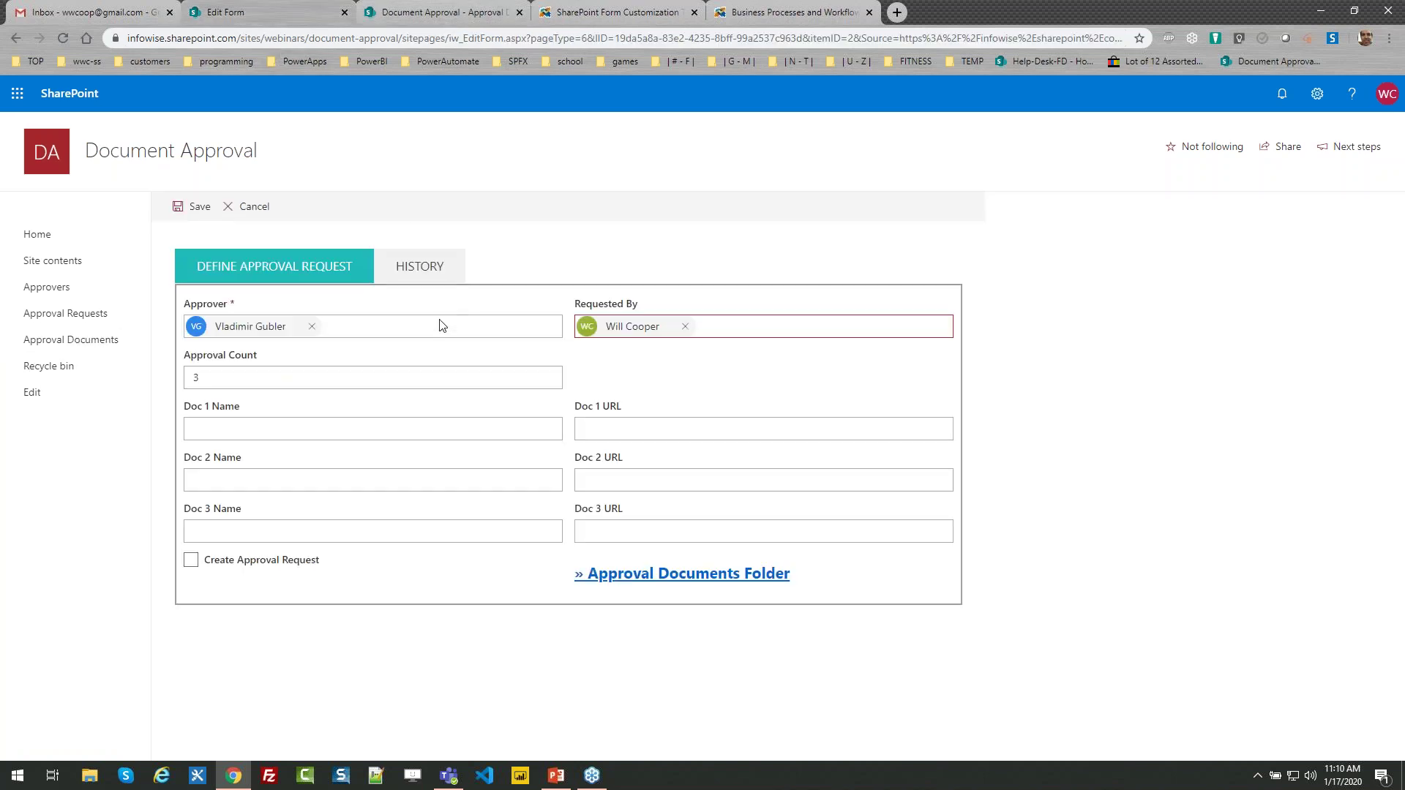
click(604, 428)
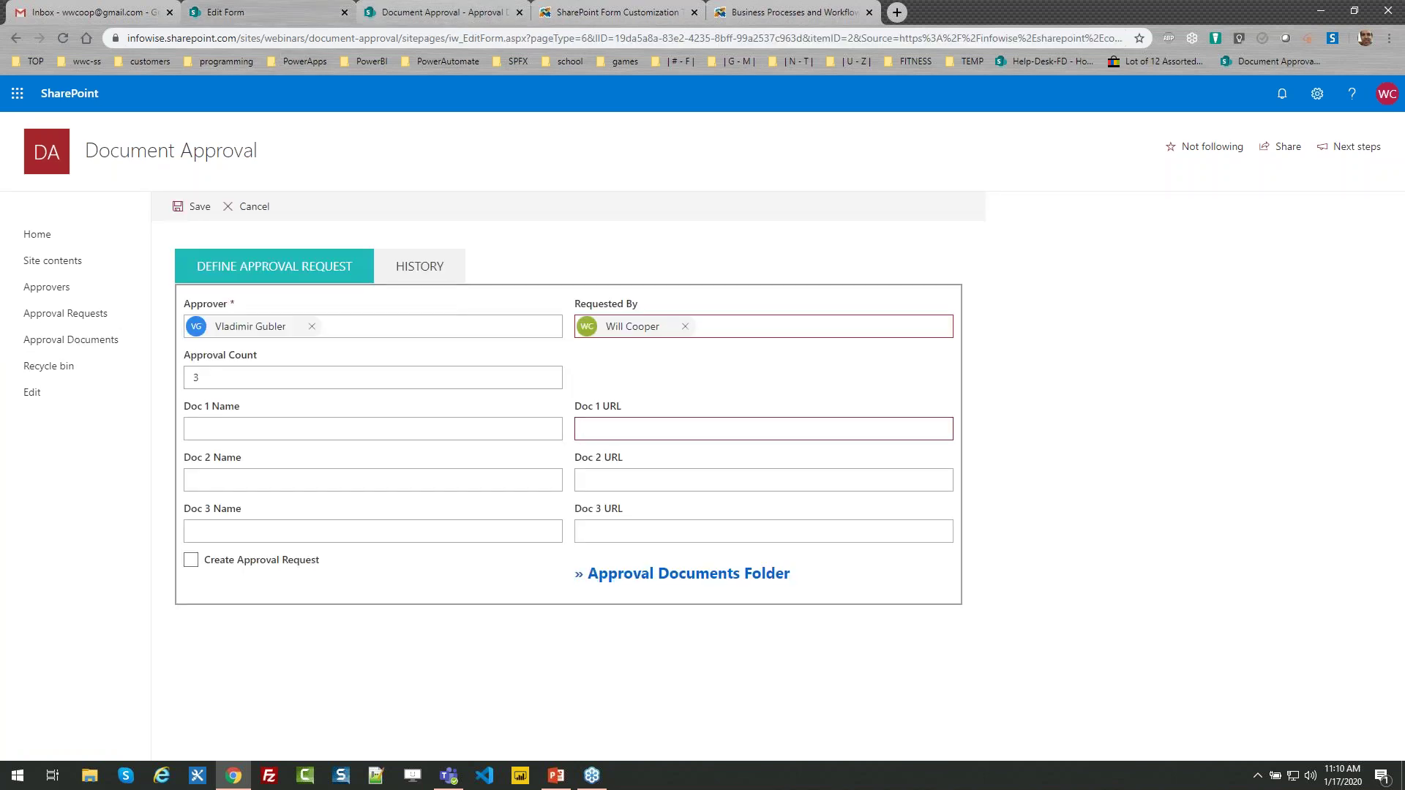
key(ctrl+v)
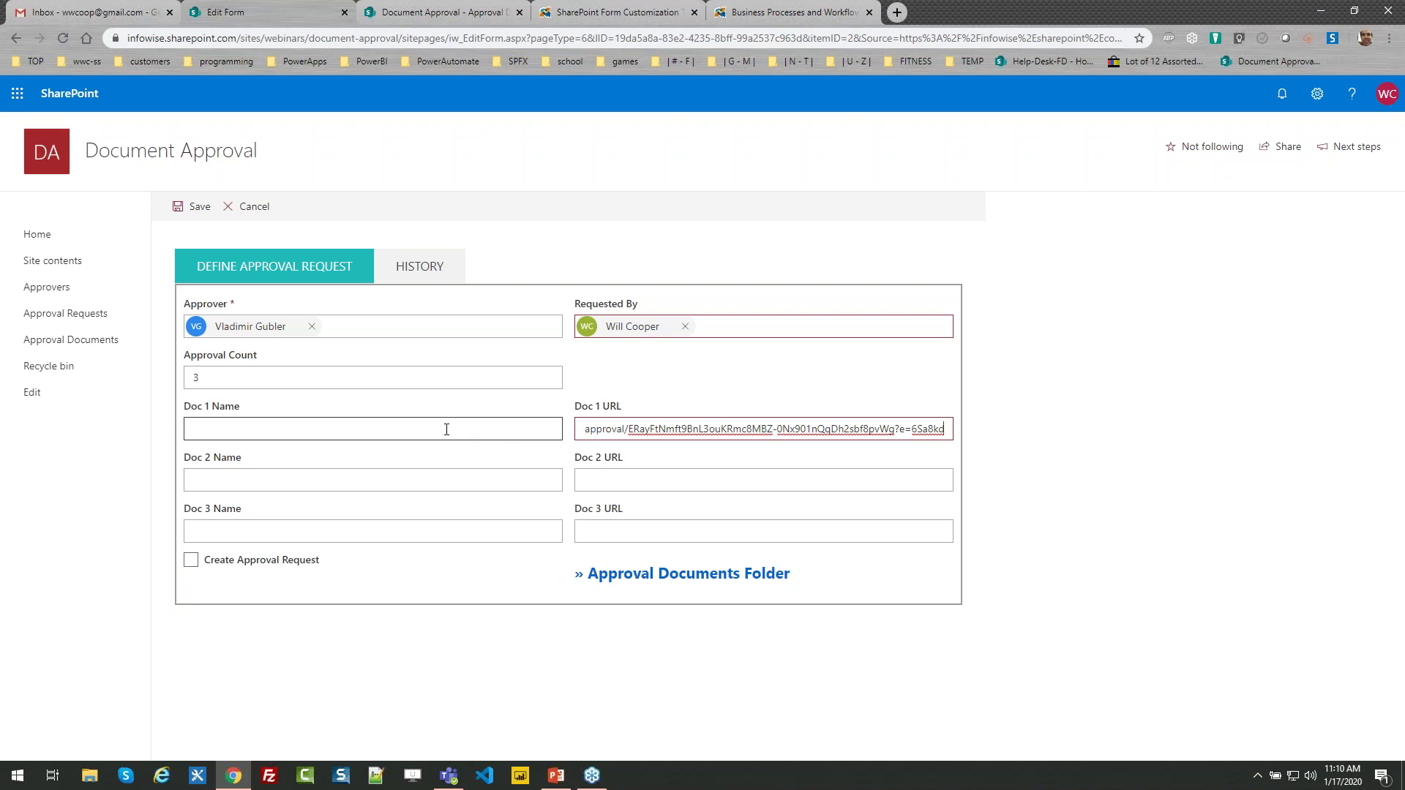
click(439, 13)
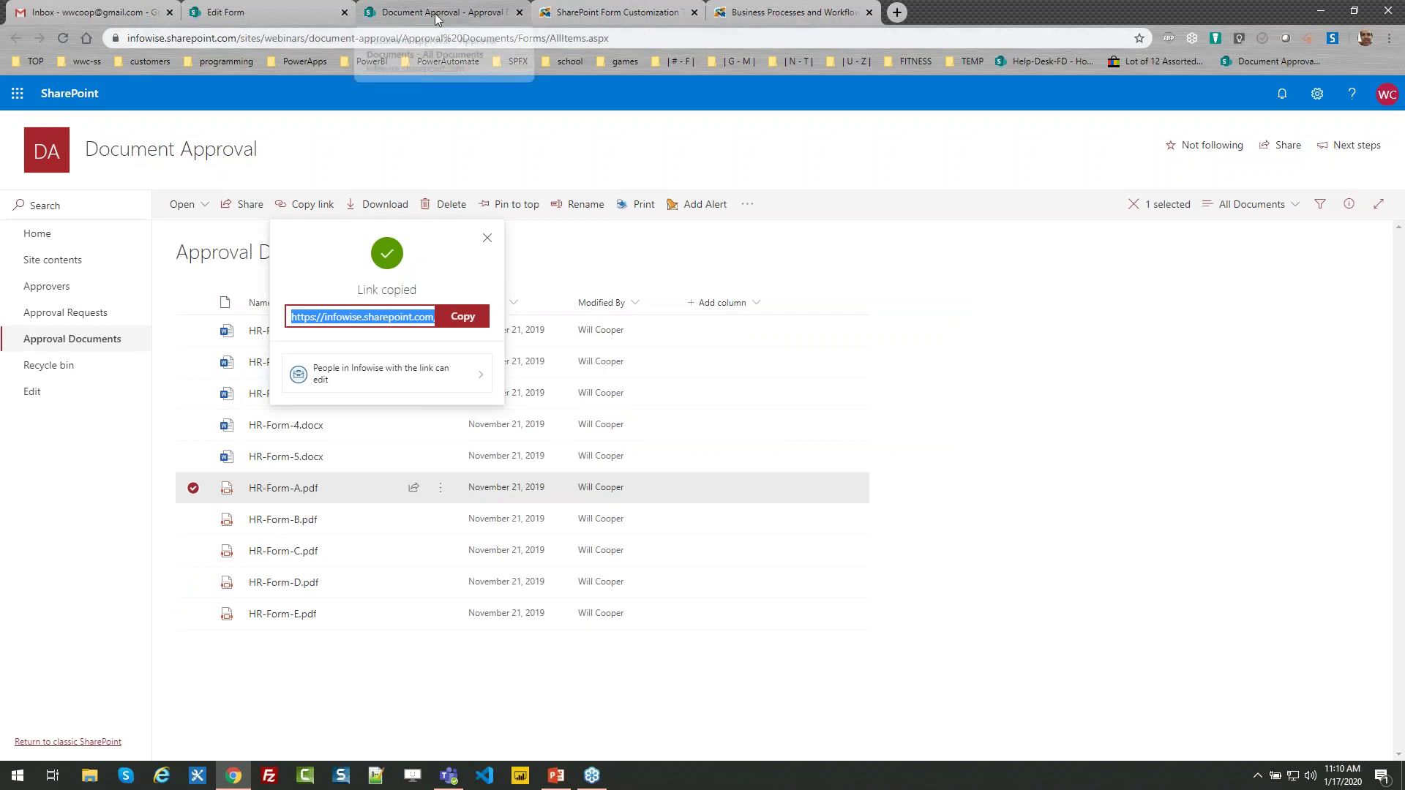
click(226, 12)
click(327, 430)
text(HR F)
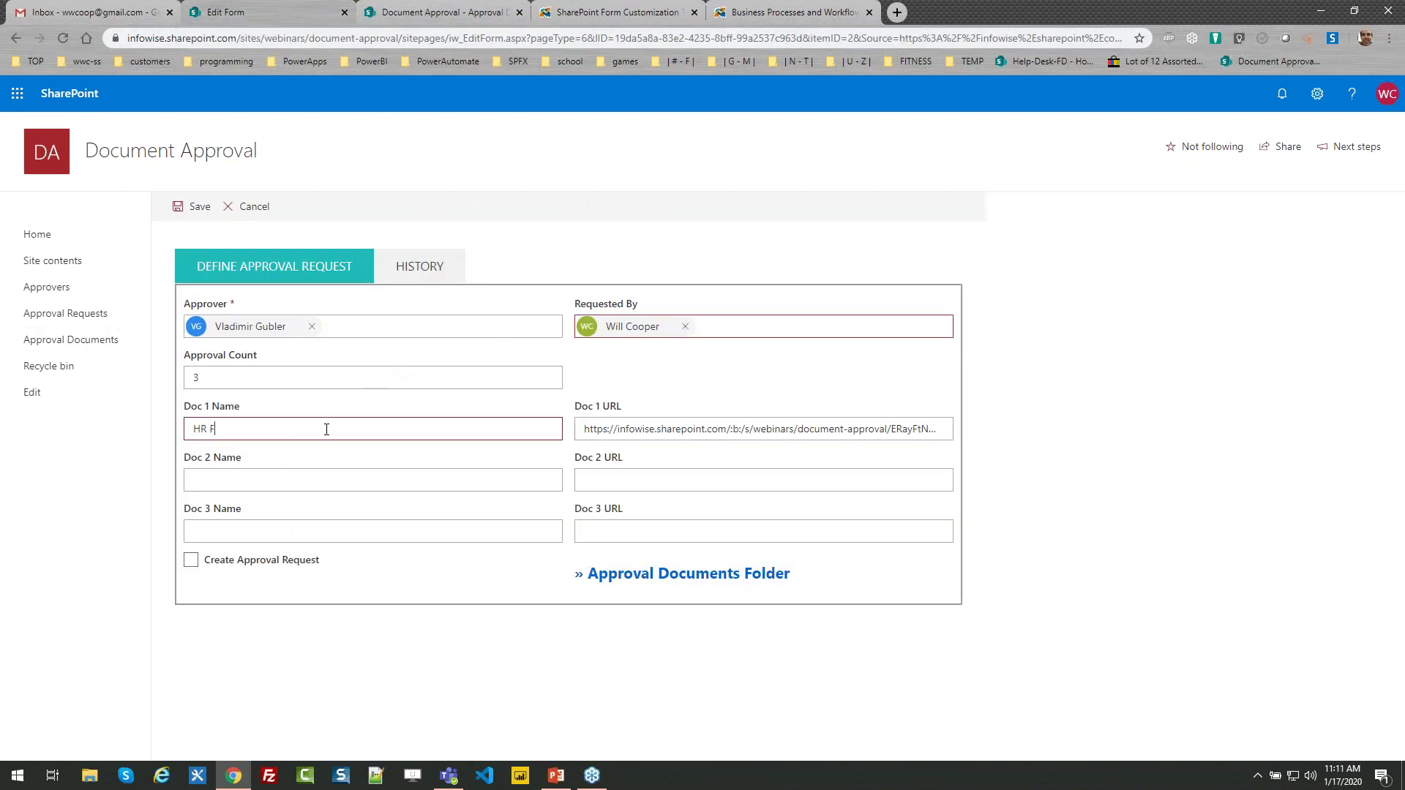
text(orm A)
click(284, 483)
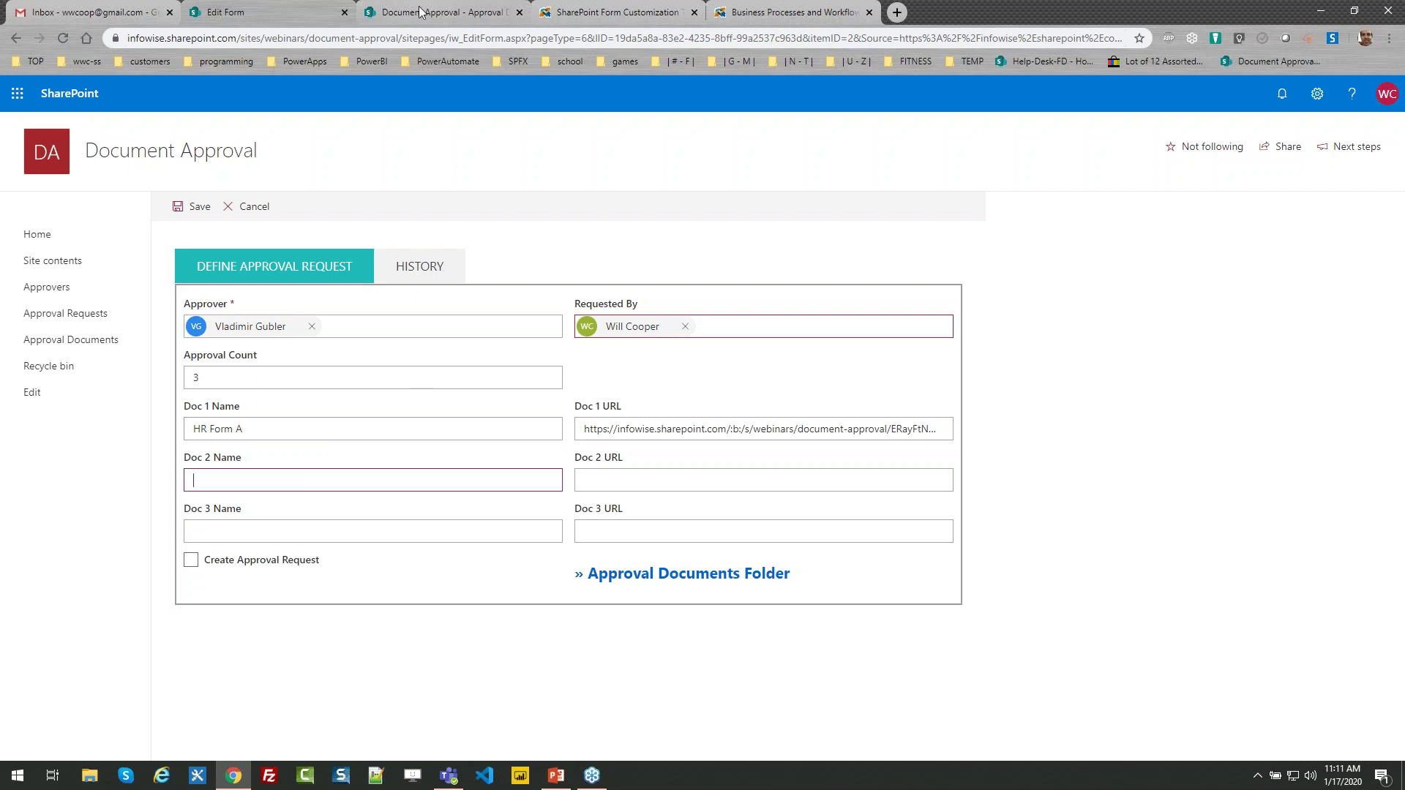
Add HR-Form-4.docx as Doc 2 with its sharing link and the name HR Form 4
click(421, 12)
click(487, 237)
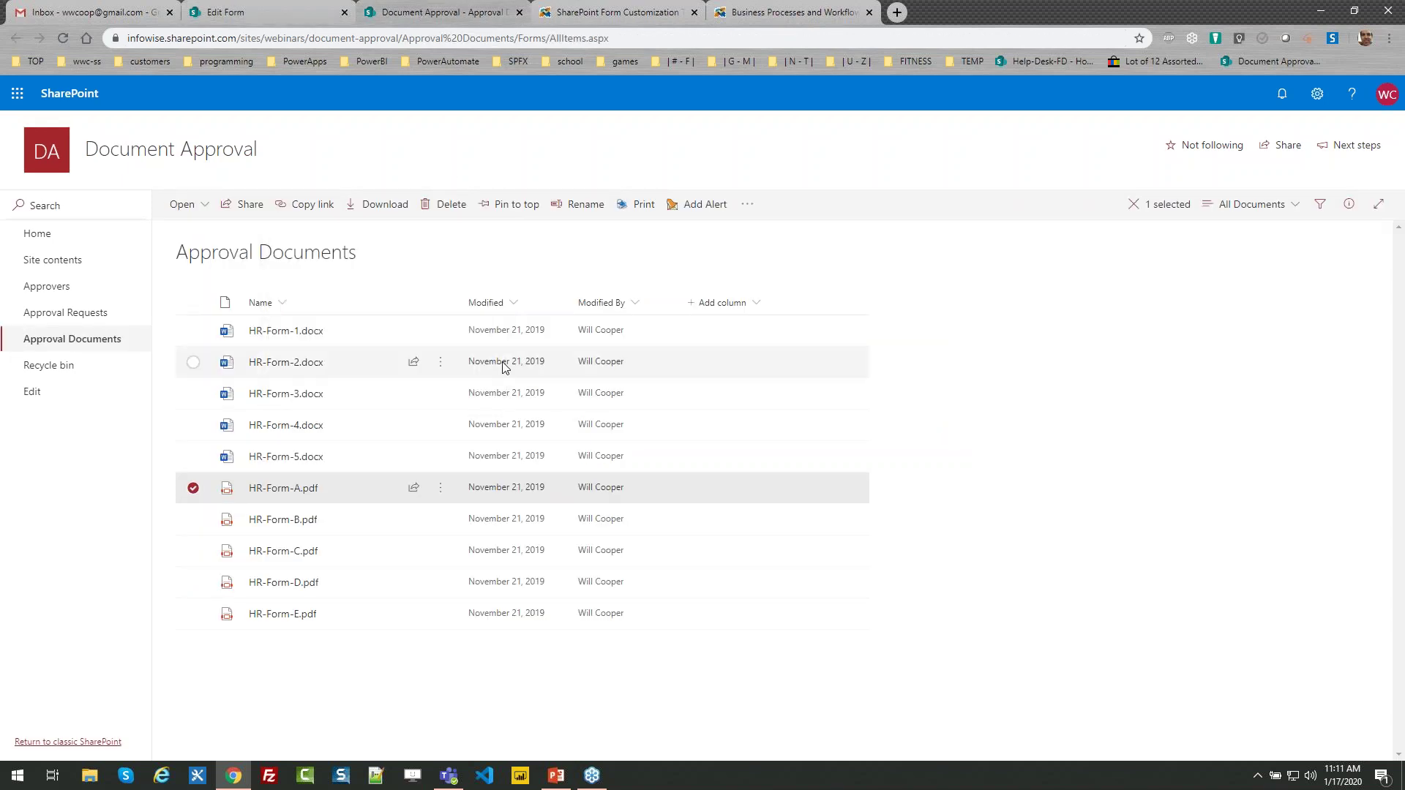
click(443, 427)
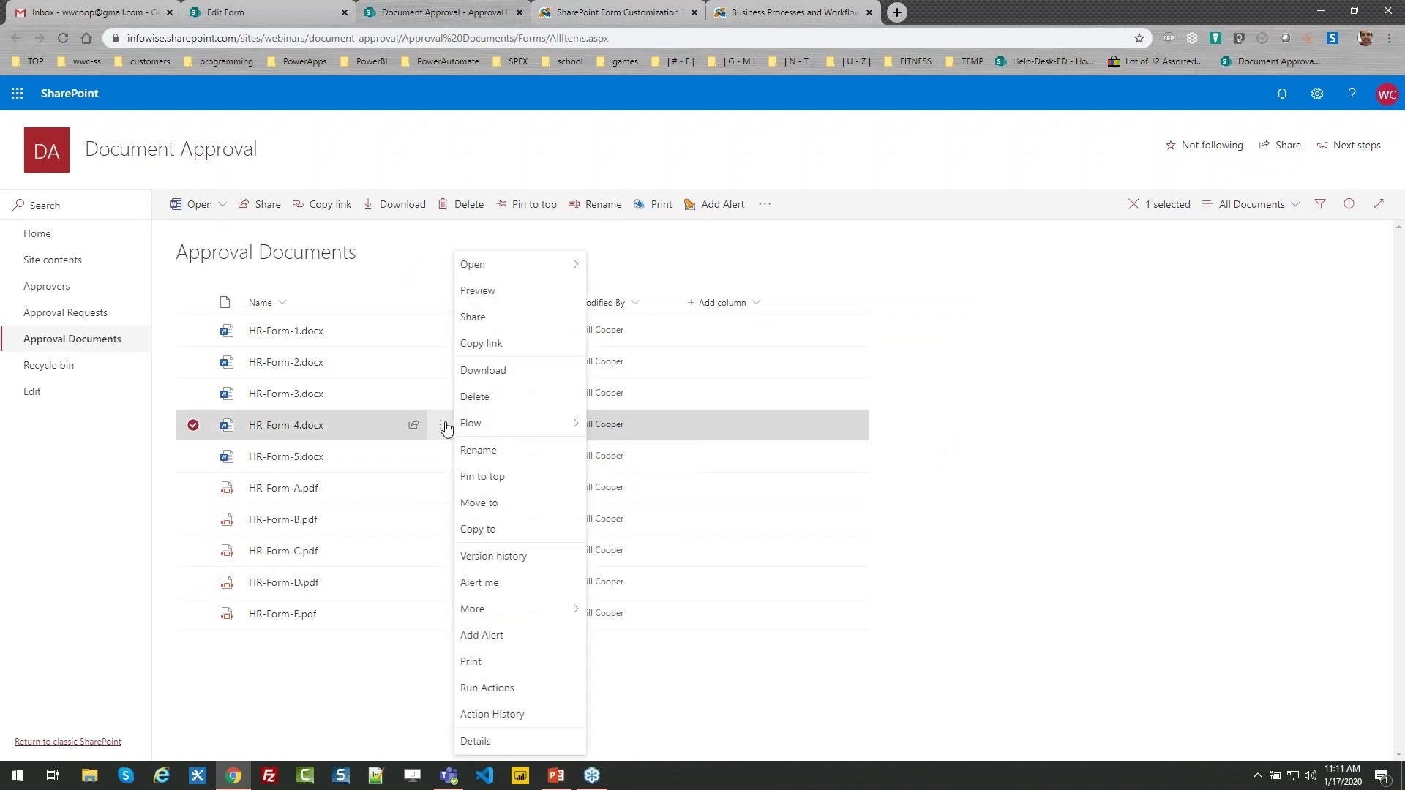
click(489, 346)
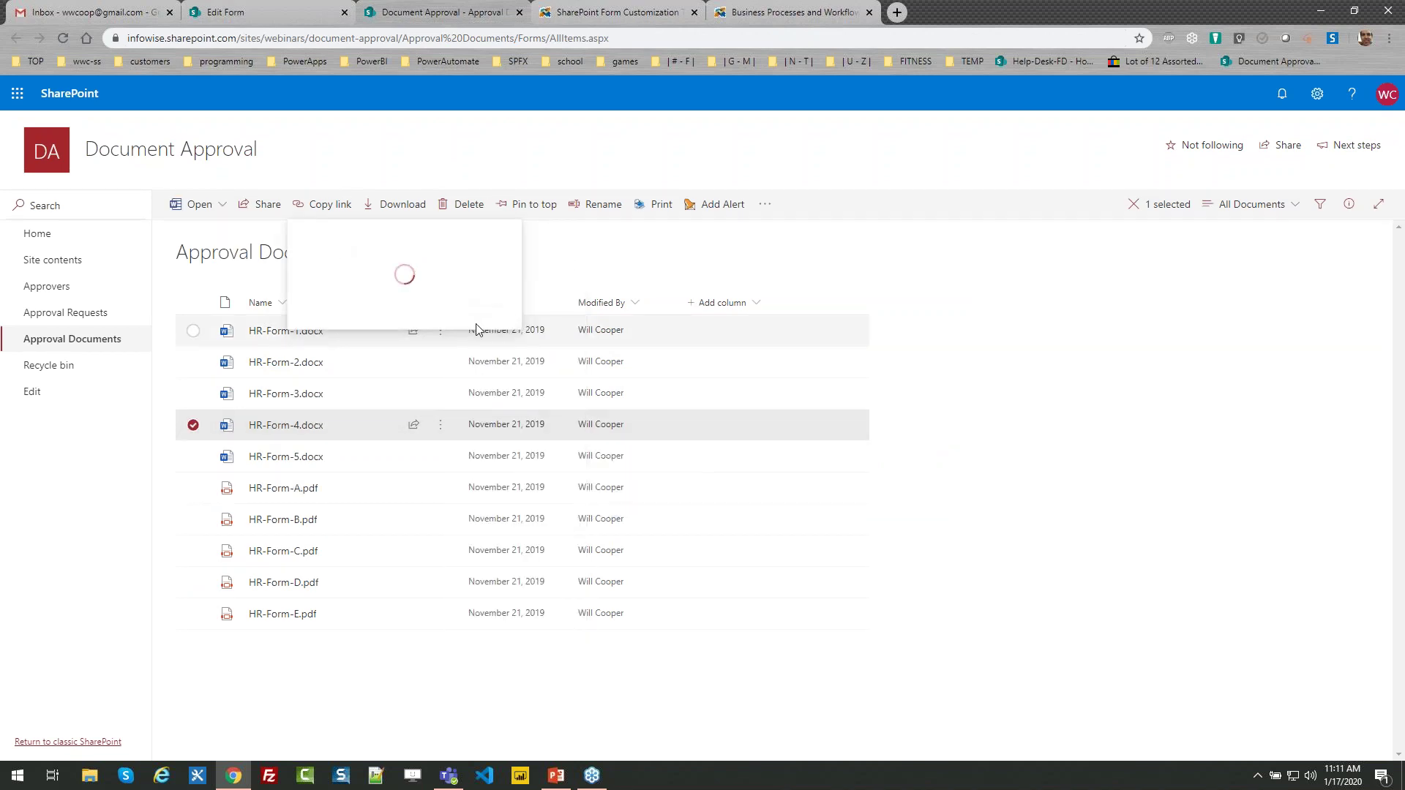
click(284, 9)
text(HR Form )
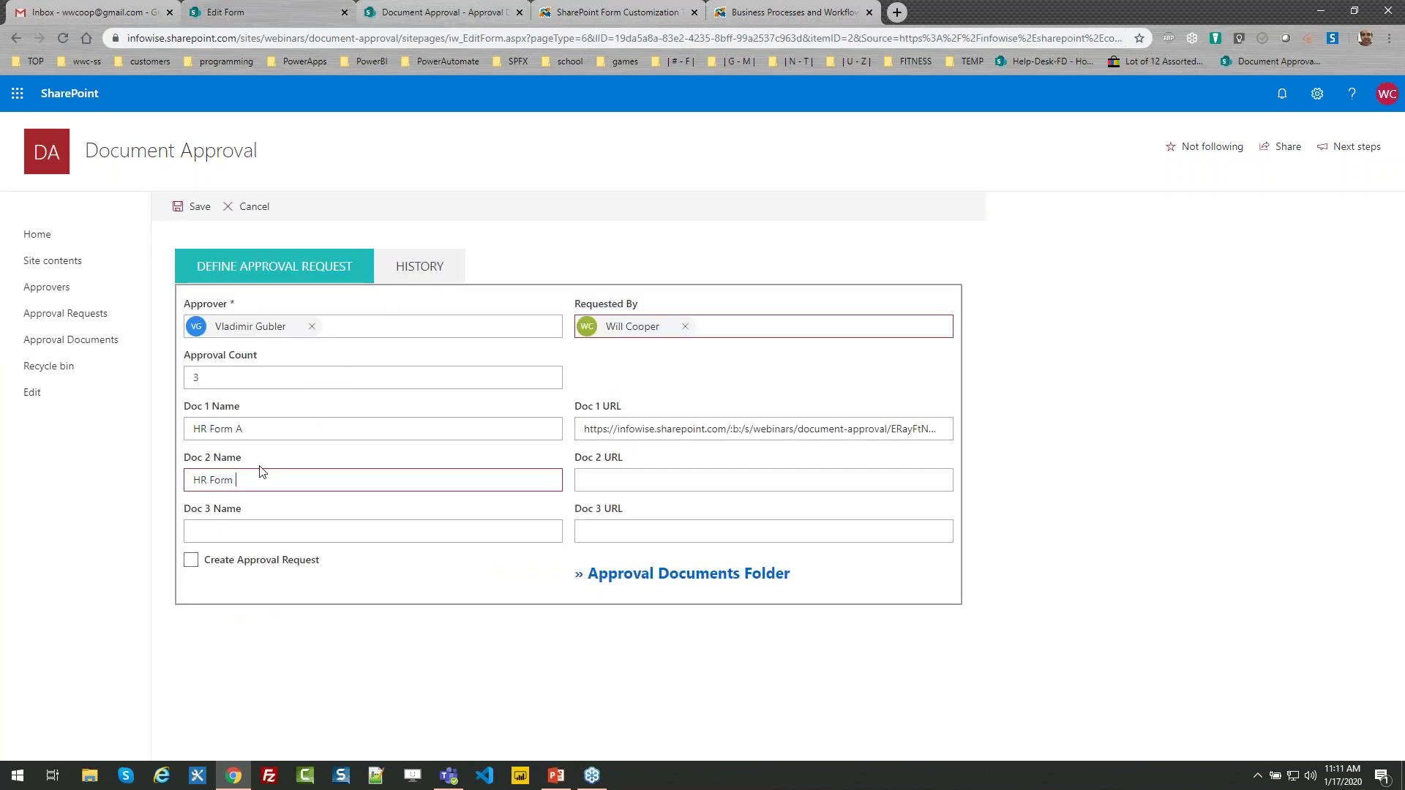
text(4)
key(Tab)
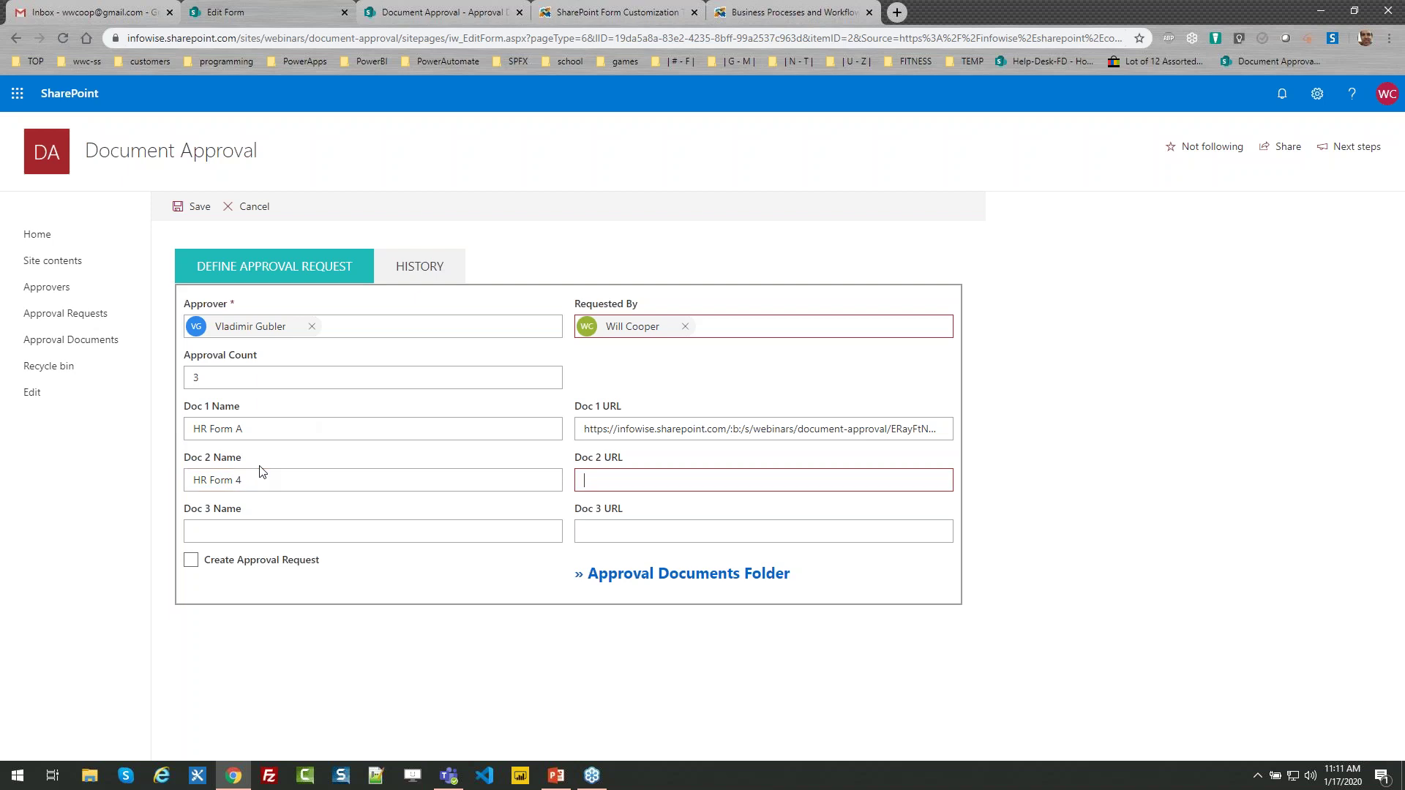
key(ctrl+v)
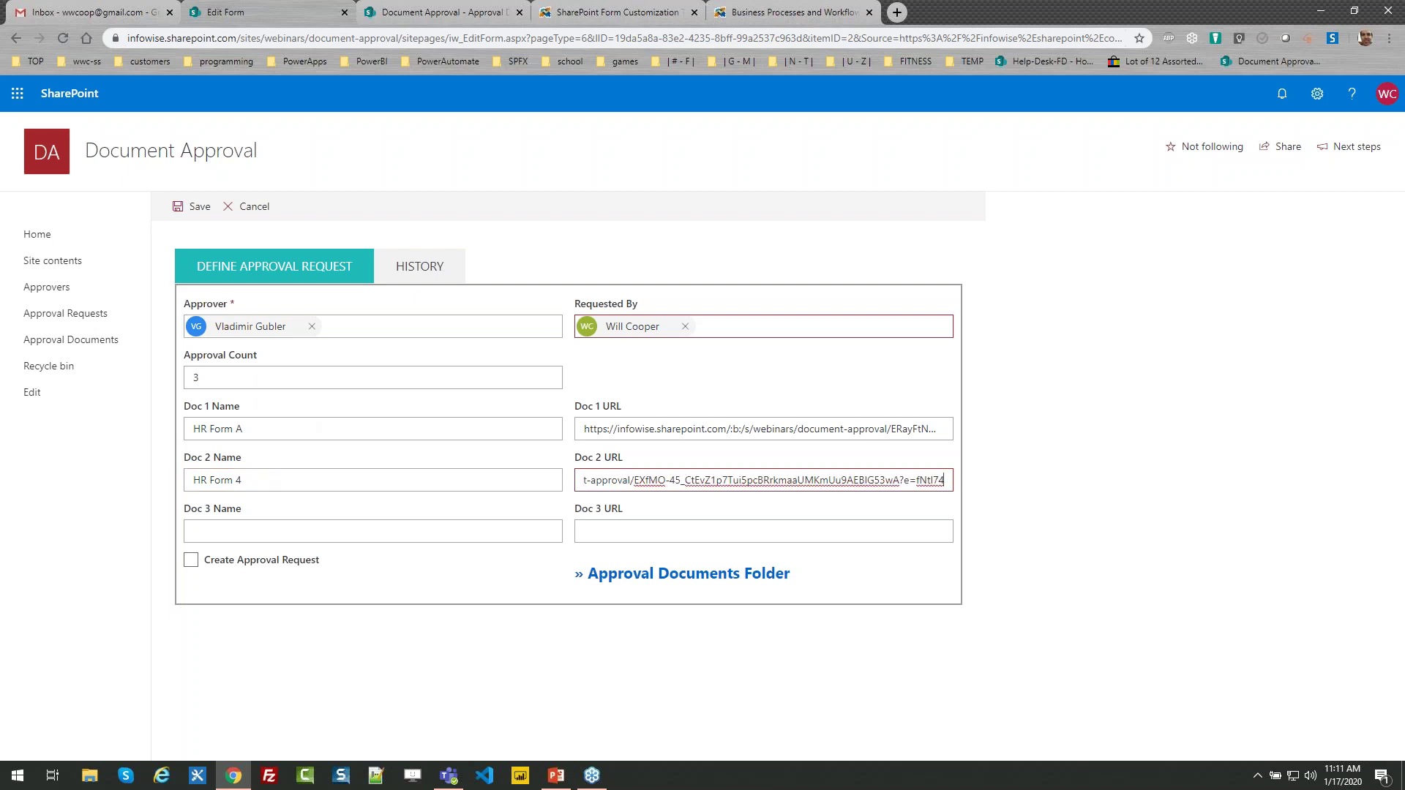
click(256, 532)
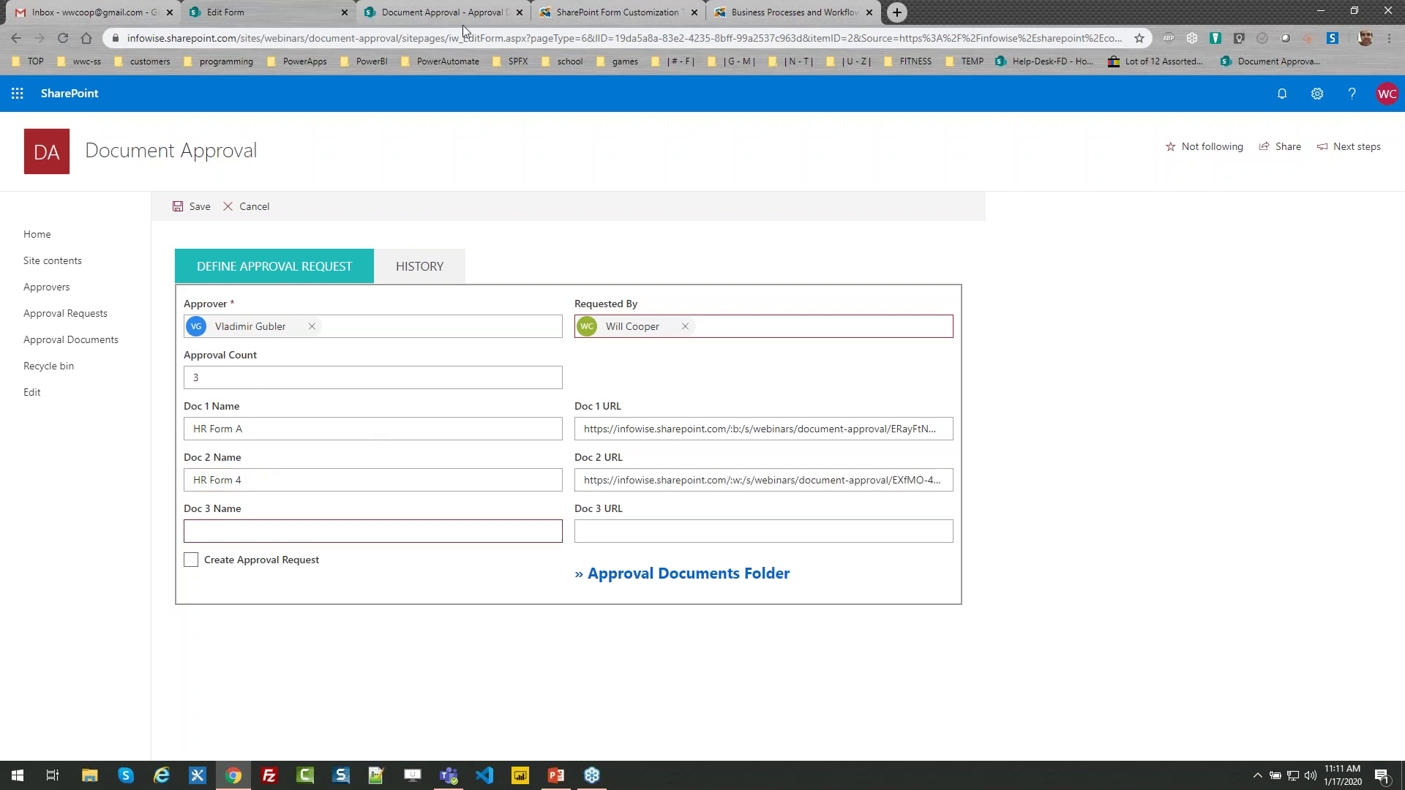
click(450, 13)
click(506, 242)
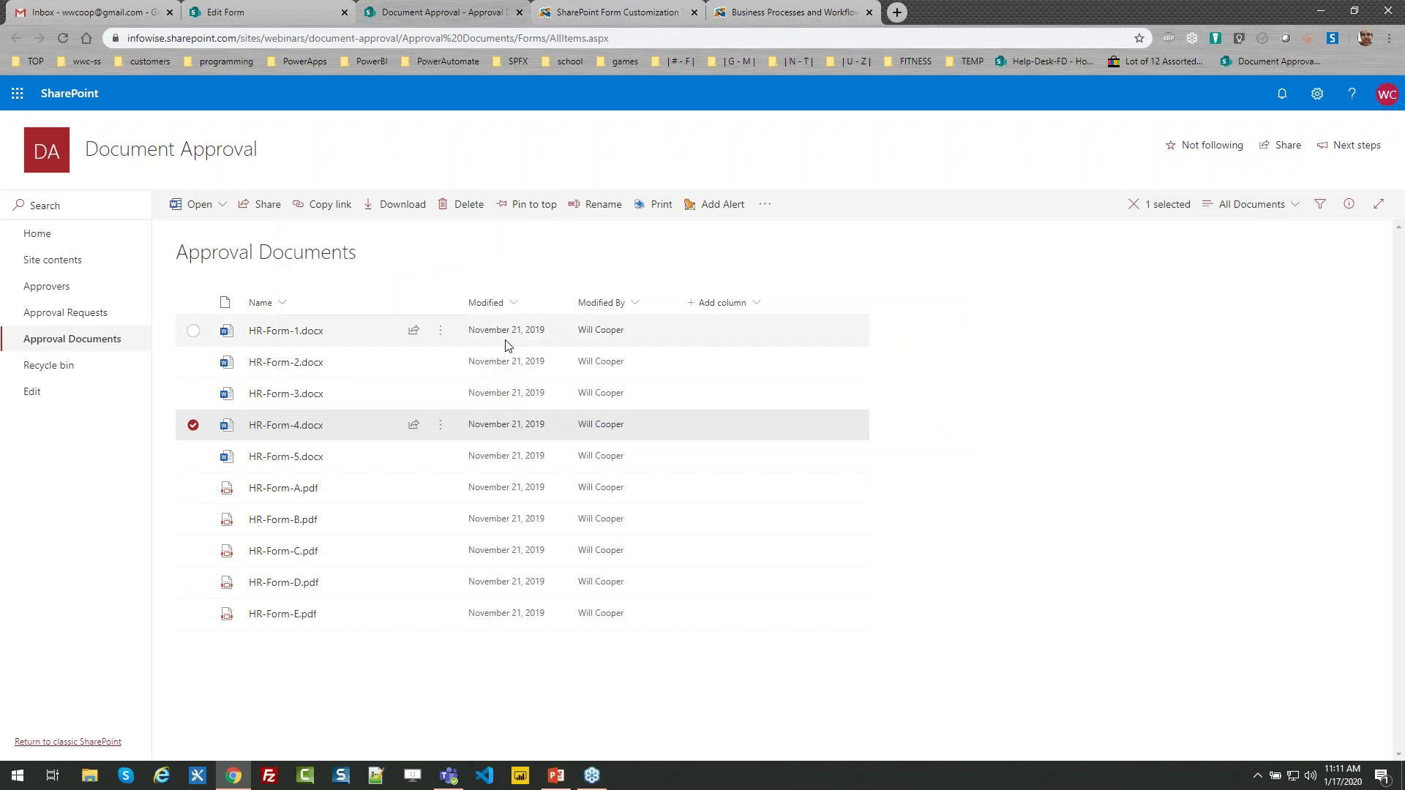
Copy HR-Form-1's sharing link, retrying after the link dialog stalled
click(441, 336)
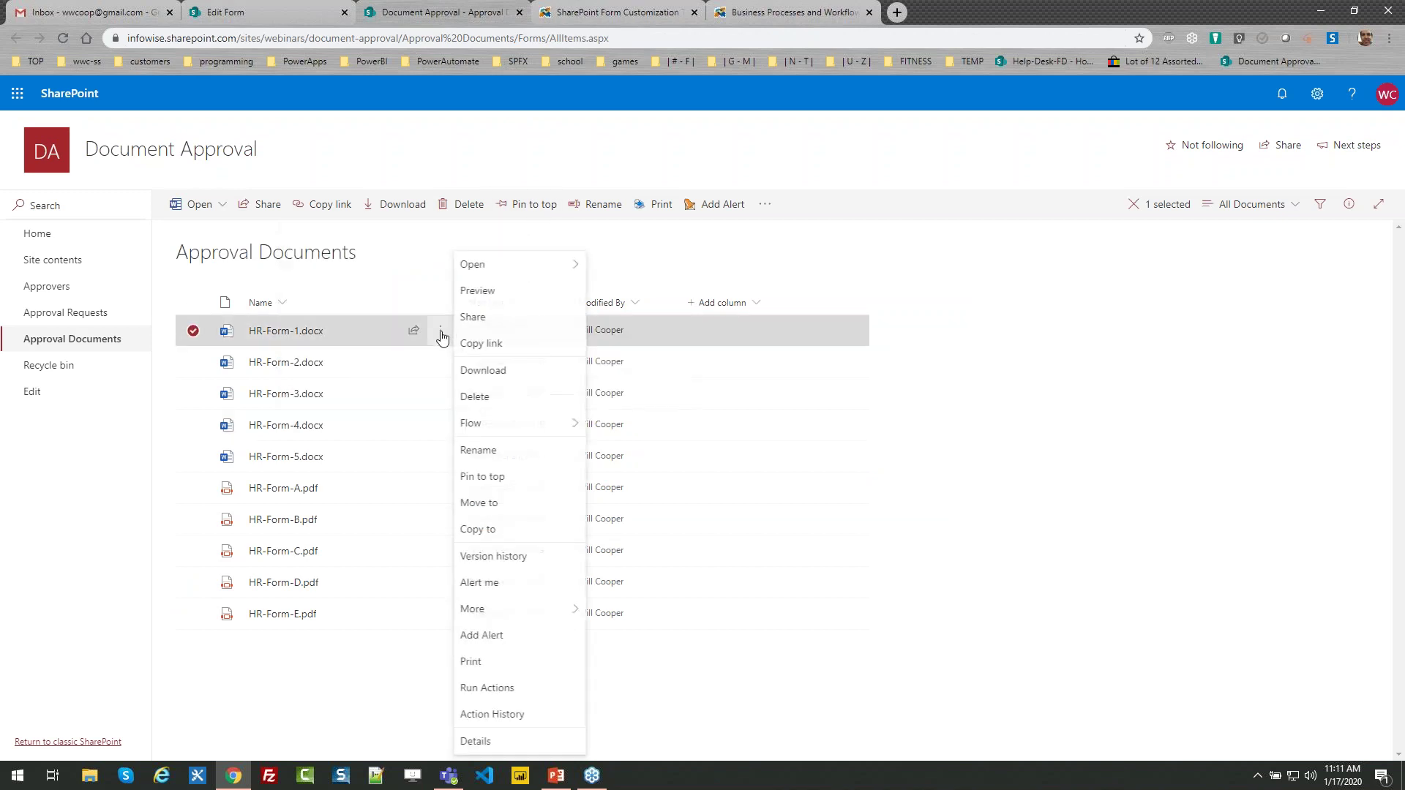
click(495, 345)
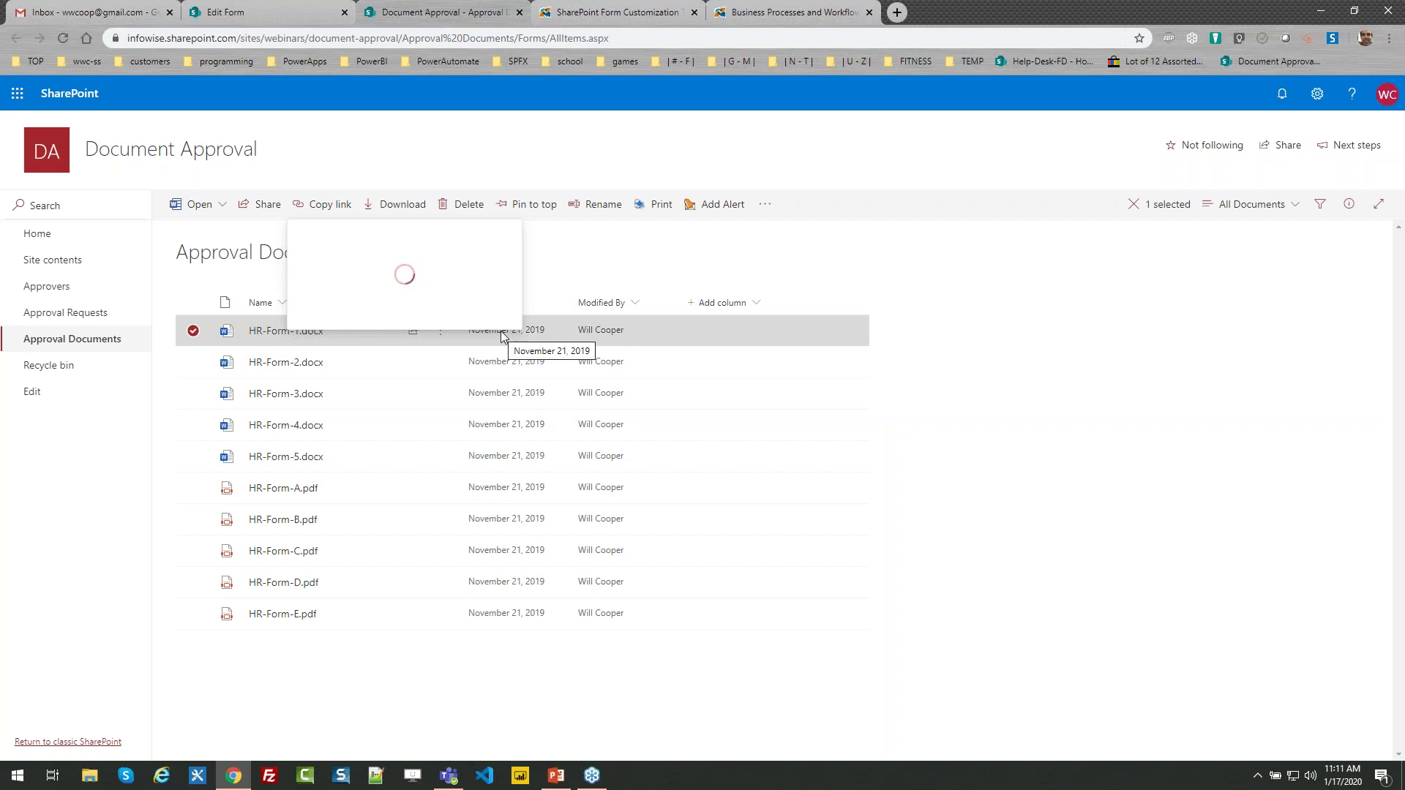
click(193, 330)
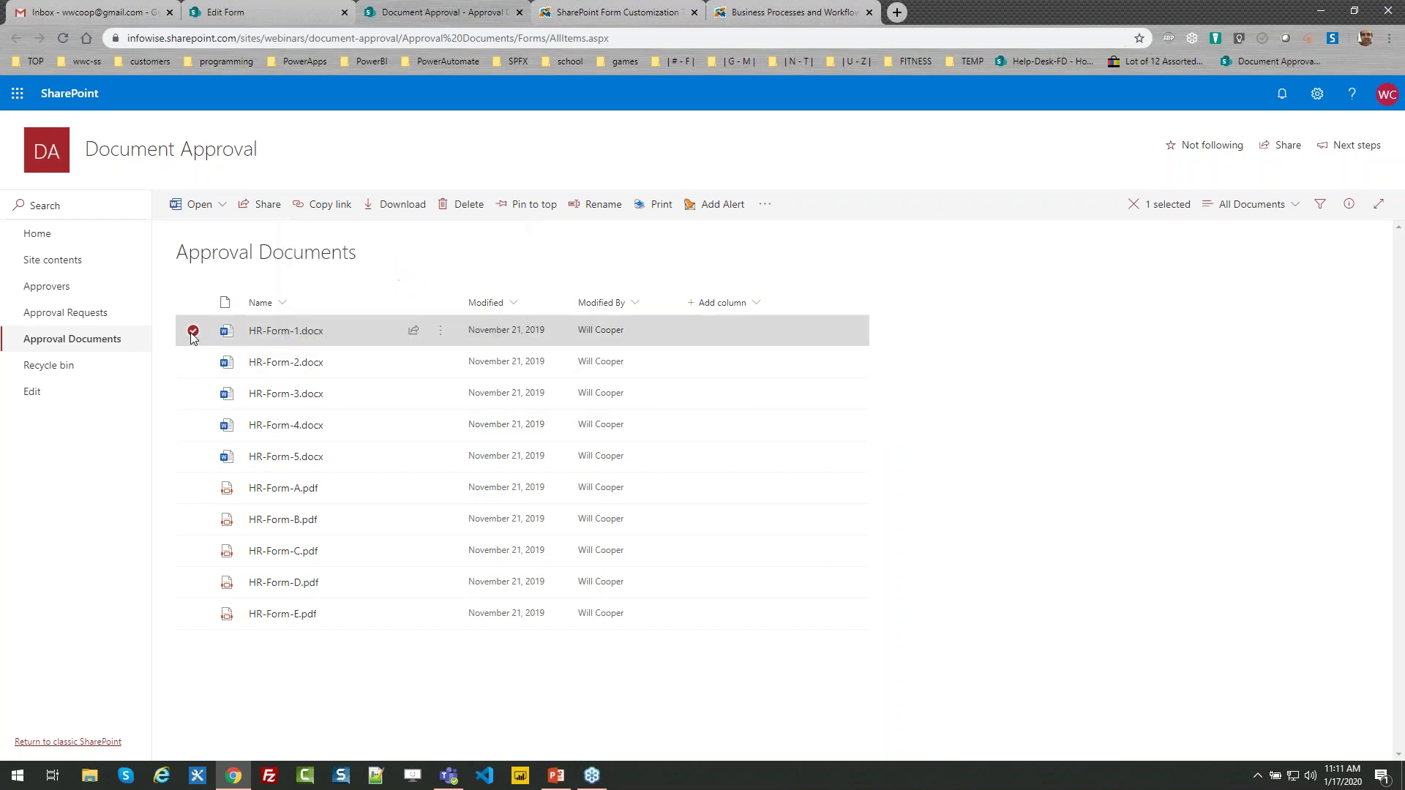
click(439, 331)
click(516, 346)
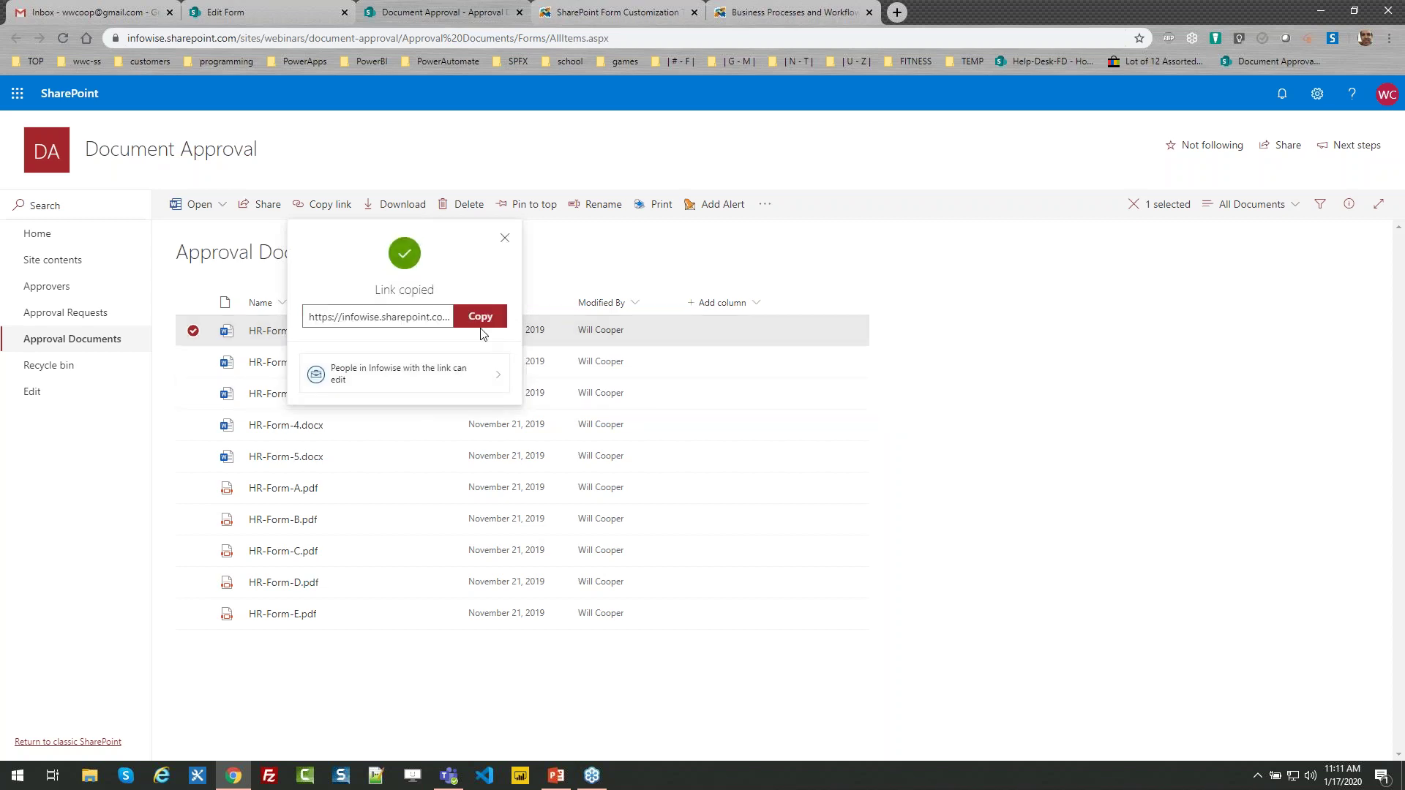
click(480, 319)
click(318, 9)
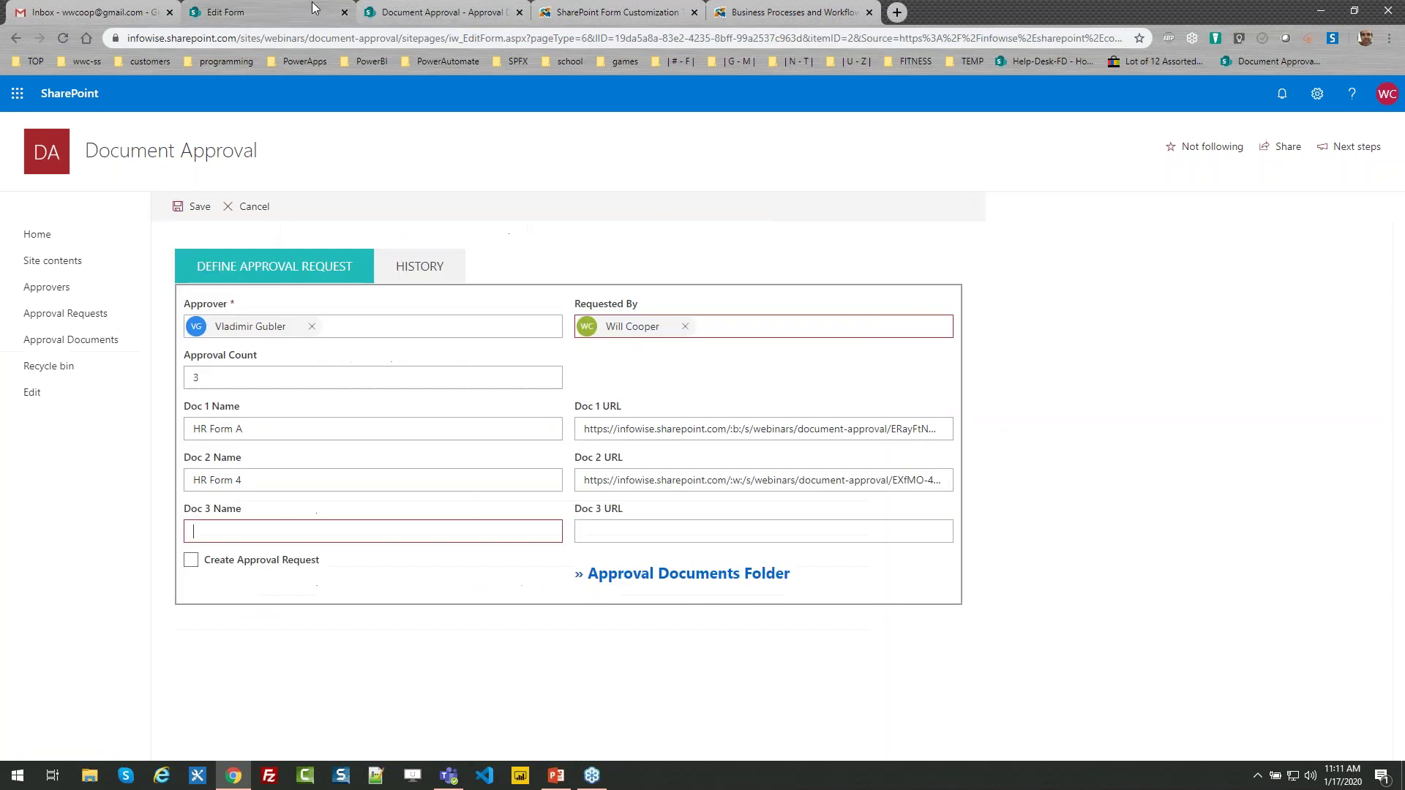
Paste the link as Doc 3 URL and name the document HR Form 1
click(616, 534)
key(ctrl+v)
click(439, 533)
text(HR Form)
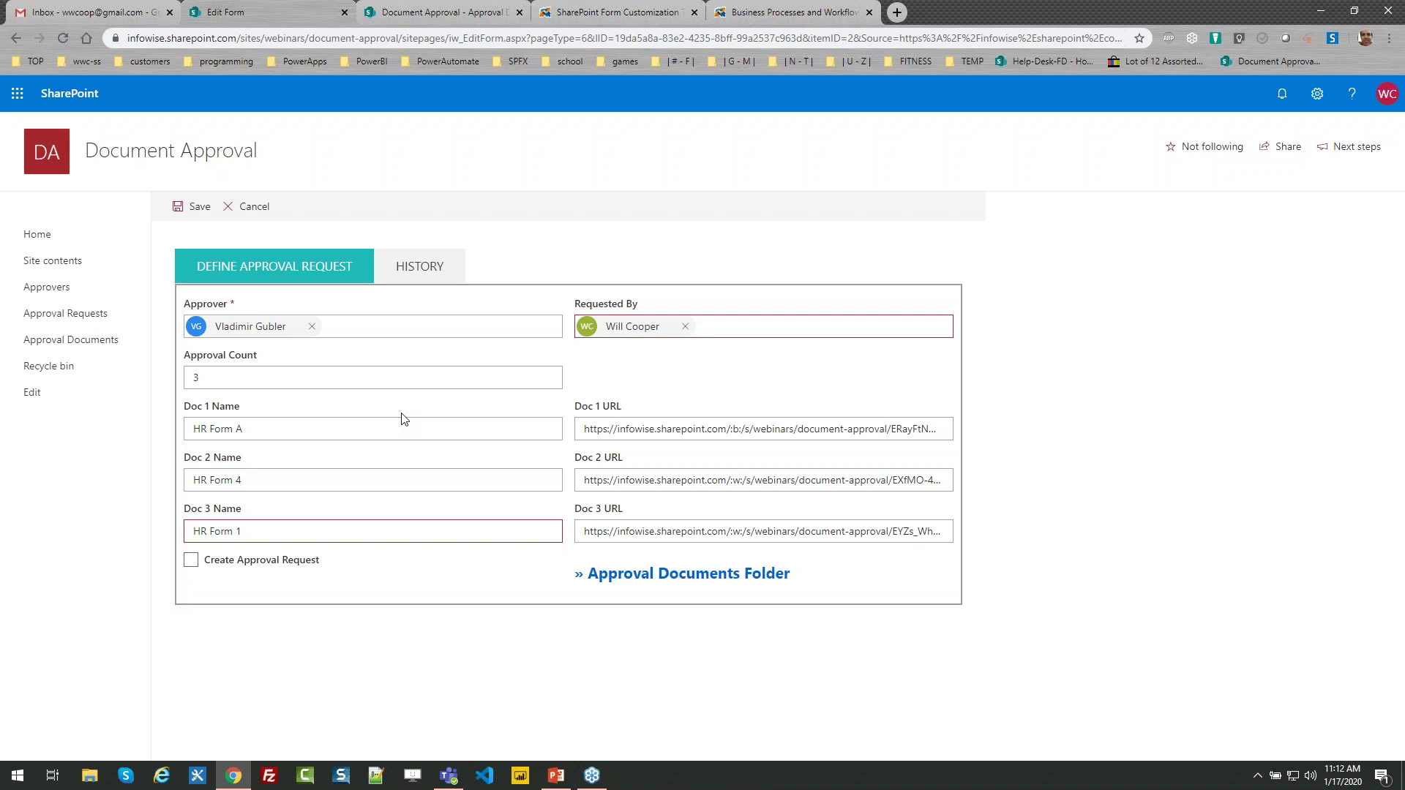
click(401, 284)
click(323, 274)
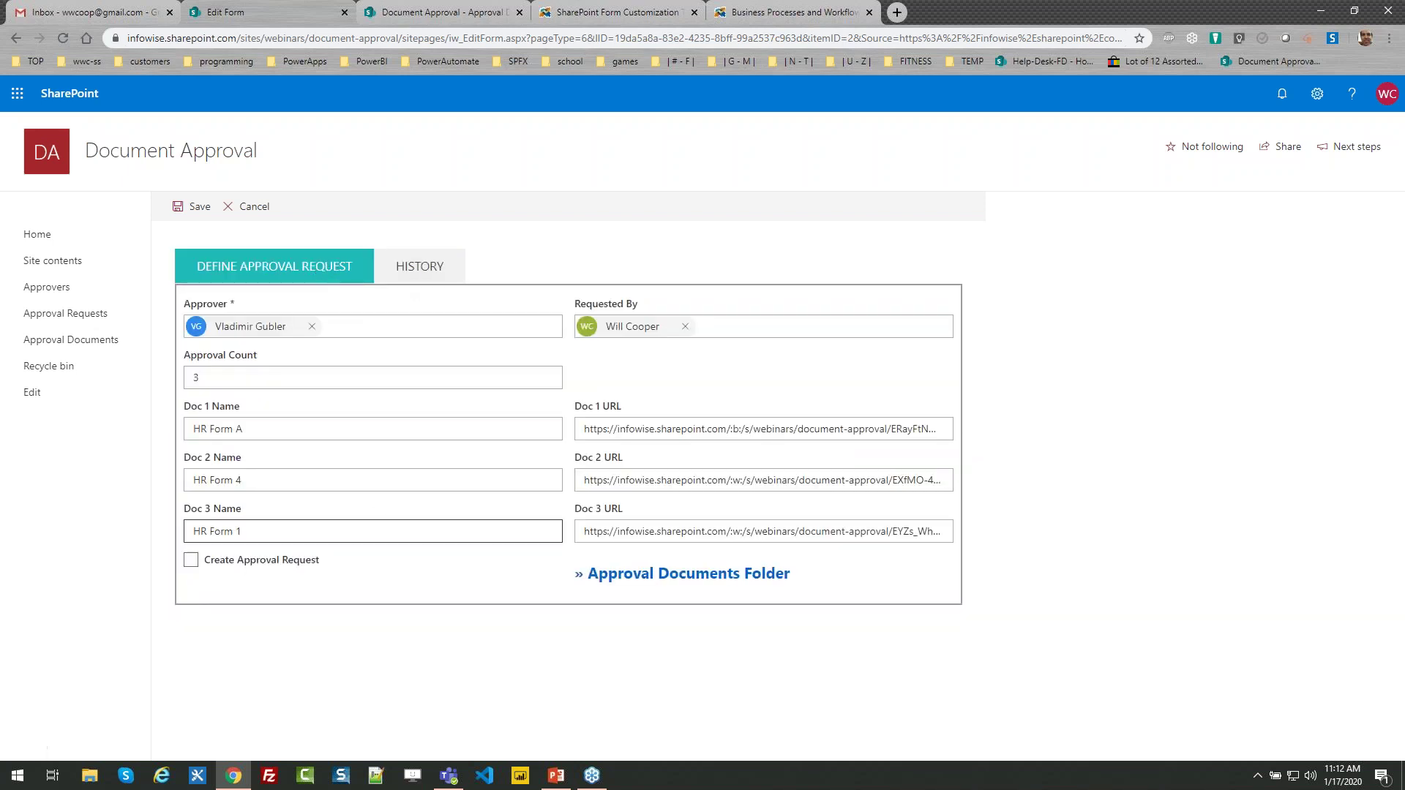
Save with Create Approval Request ticked, then check the new 11:12 AM history entry and cancel
click(196, 565)
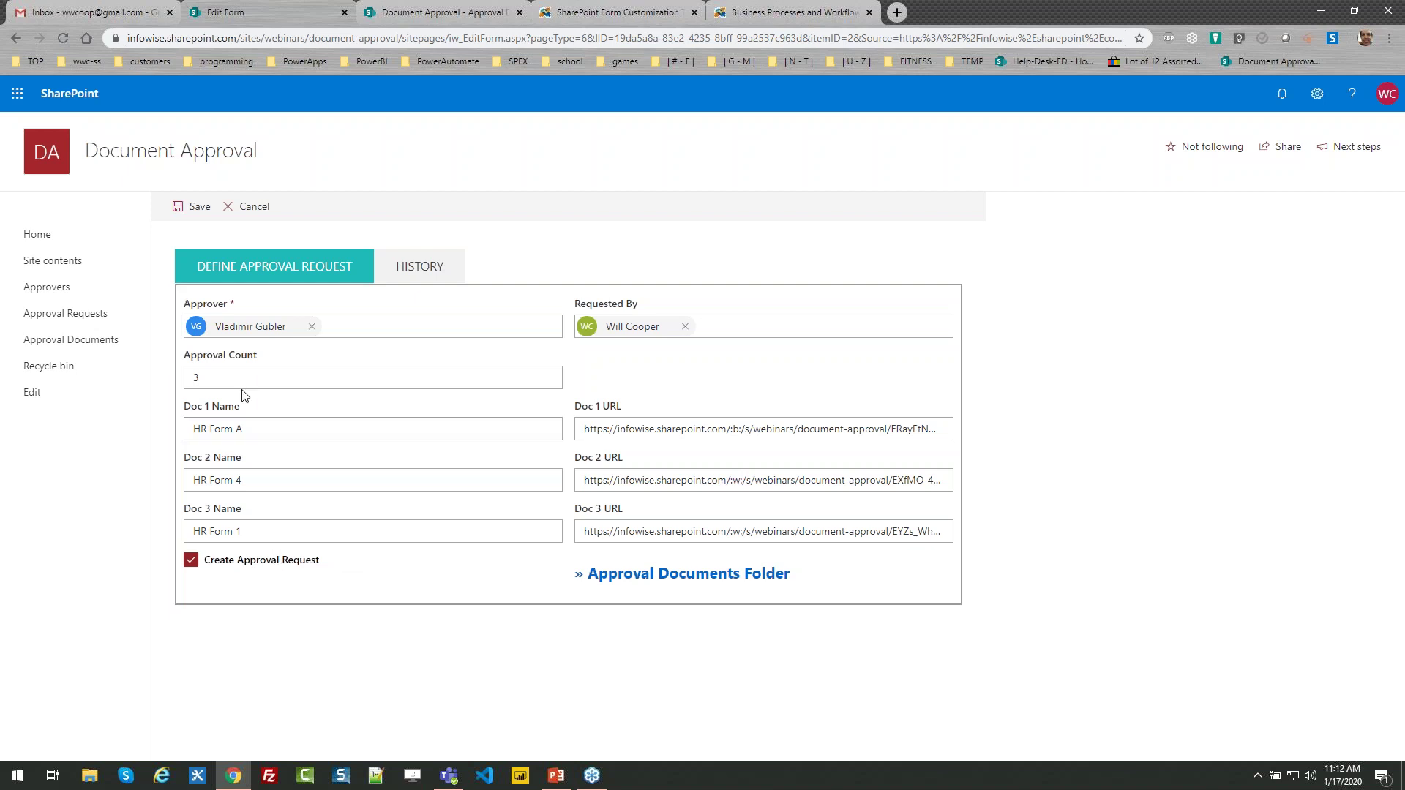
click(199, 210)
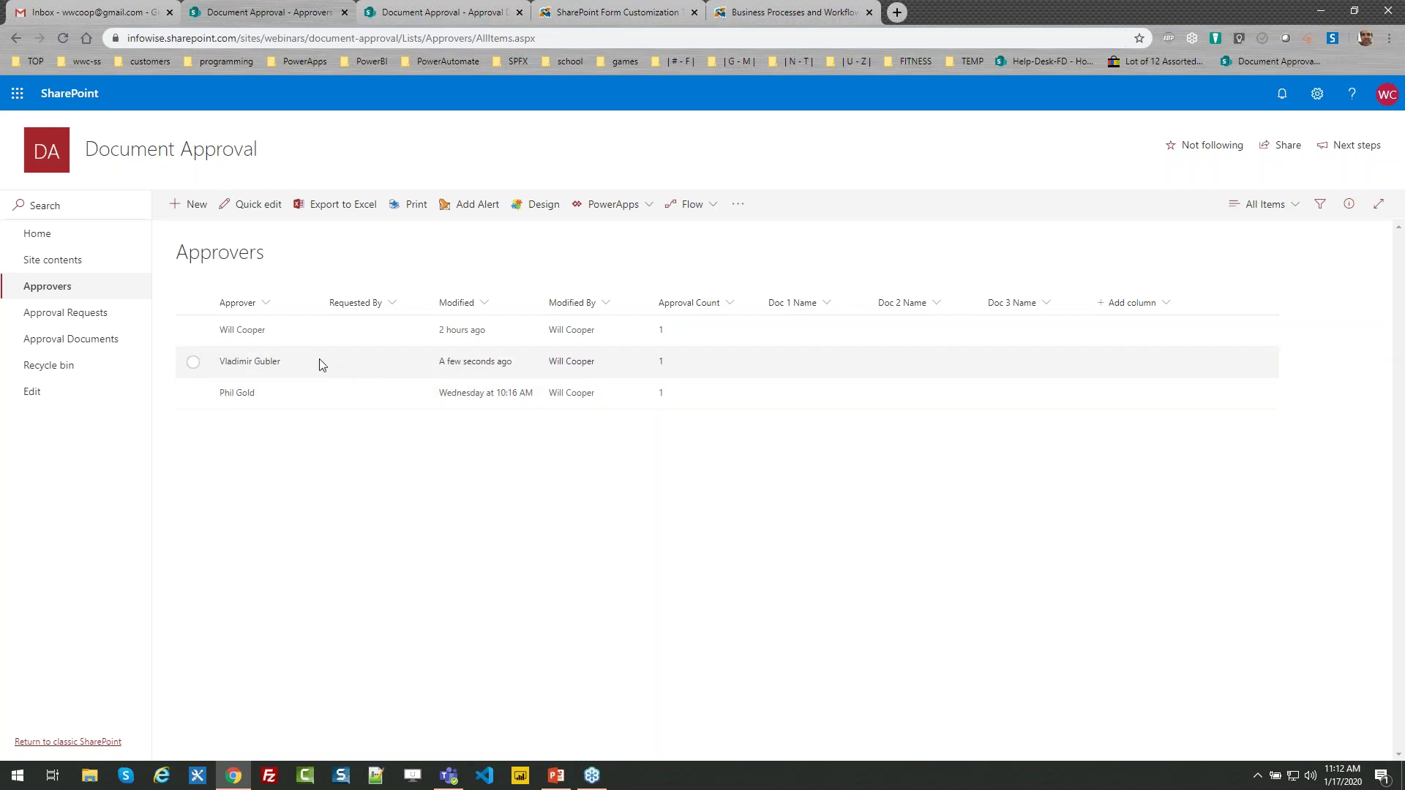
click(193, 361)
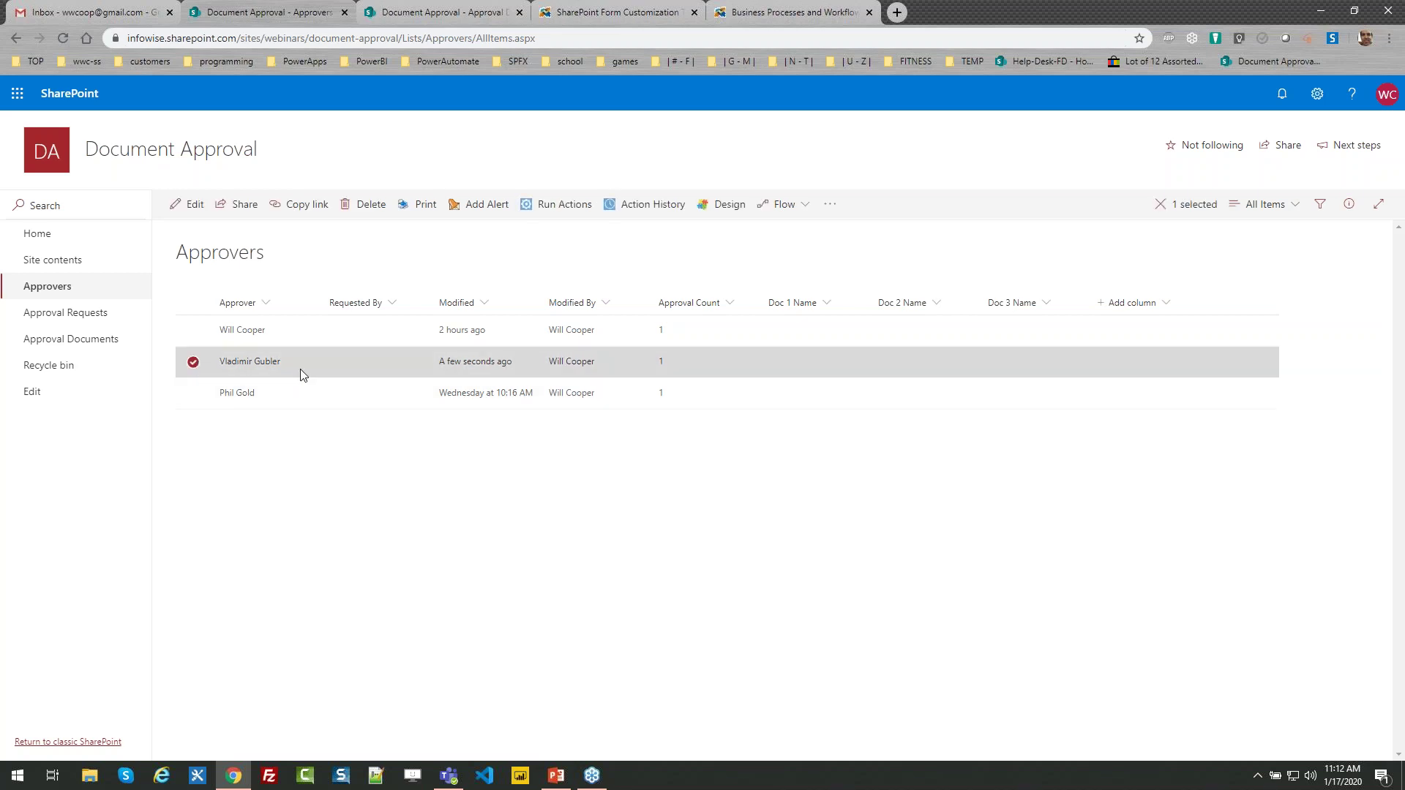
click(190, 204)
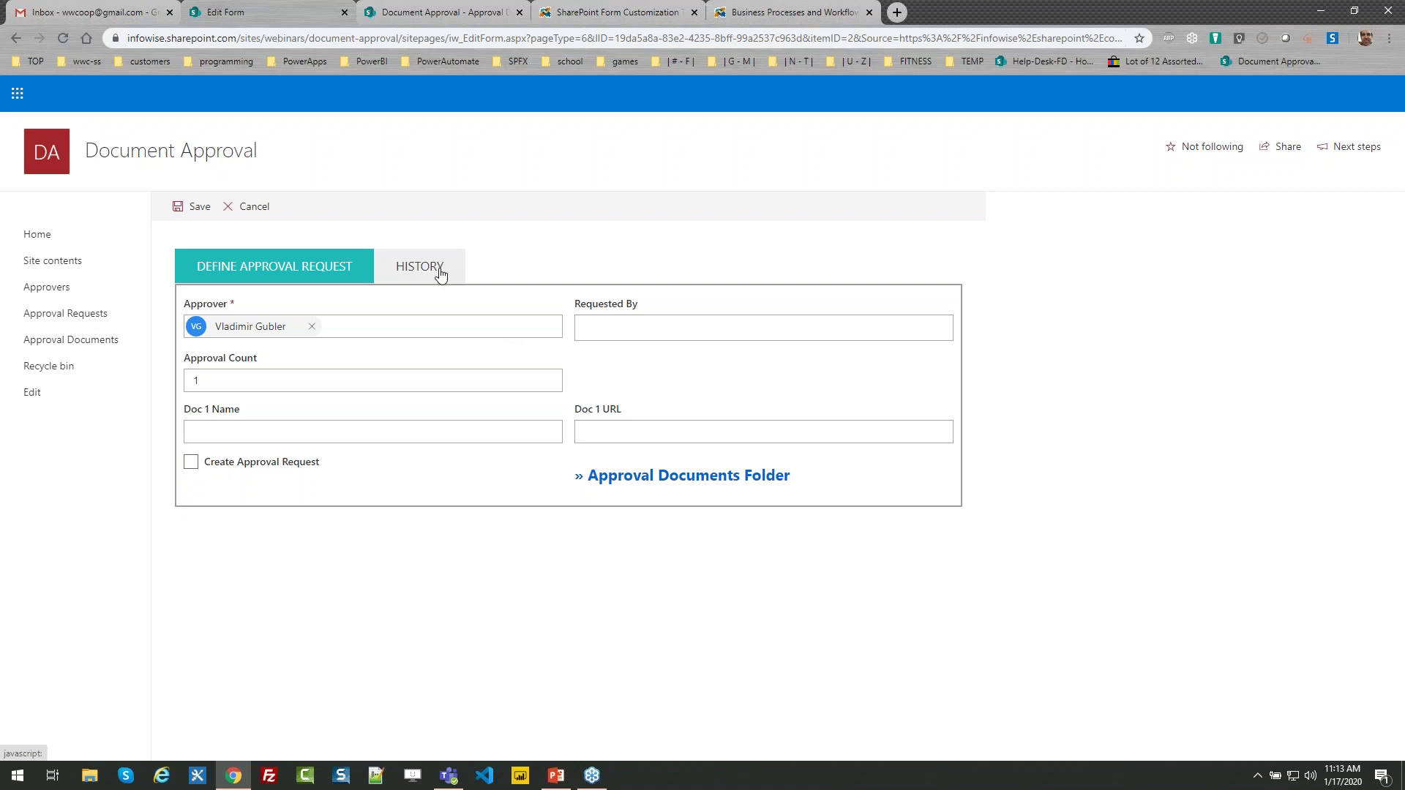
click(440, 271)
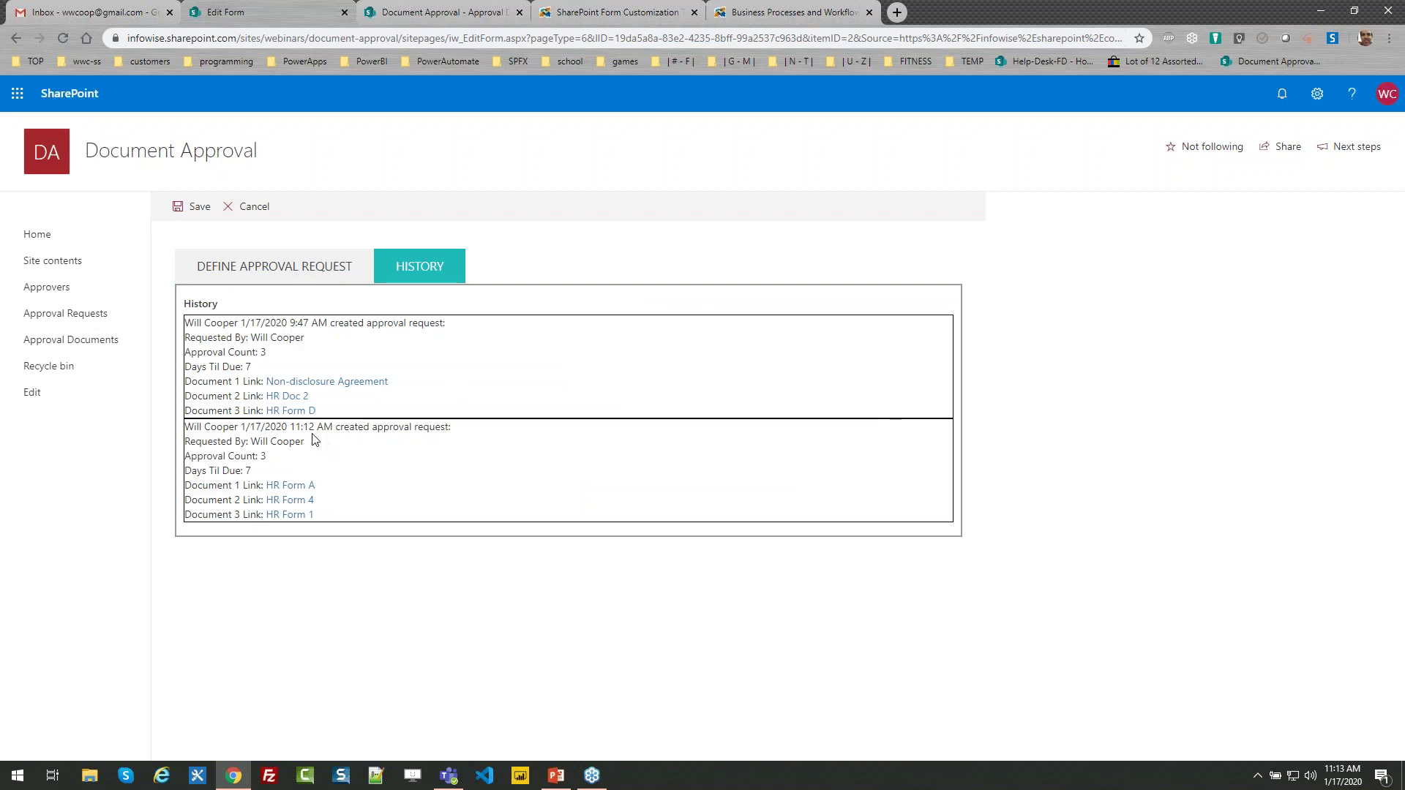
drag(335, 430, 289, 429)
click(253, 207)
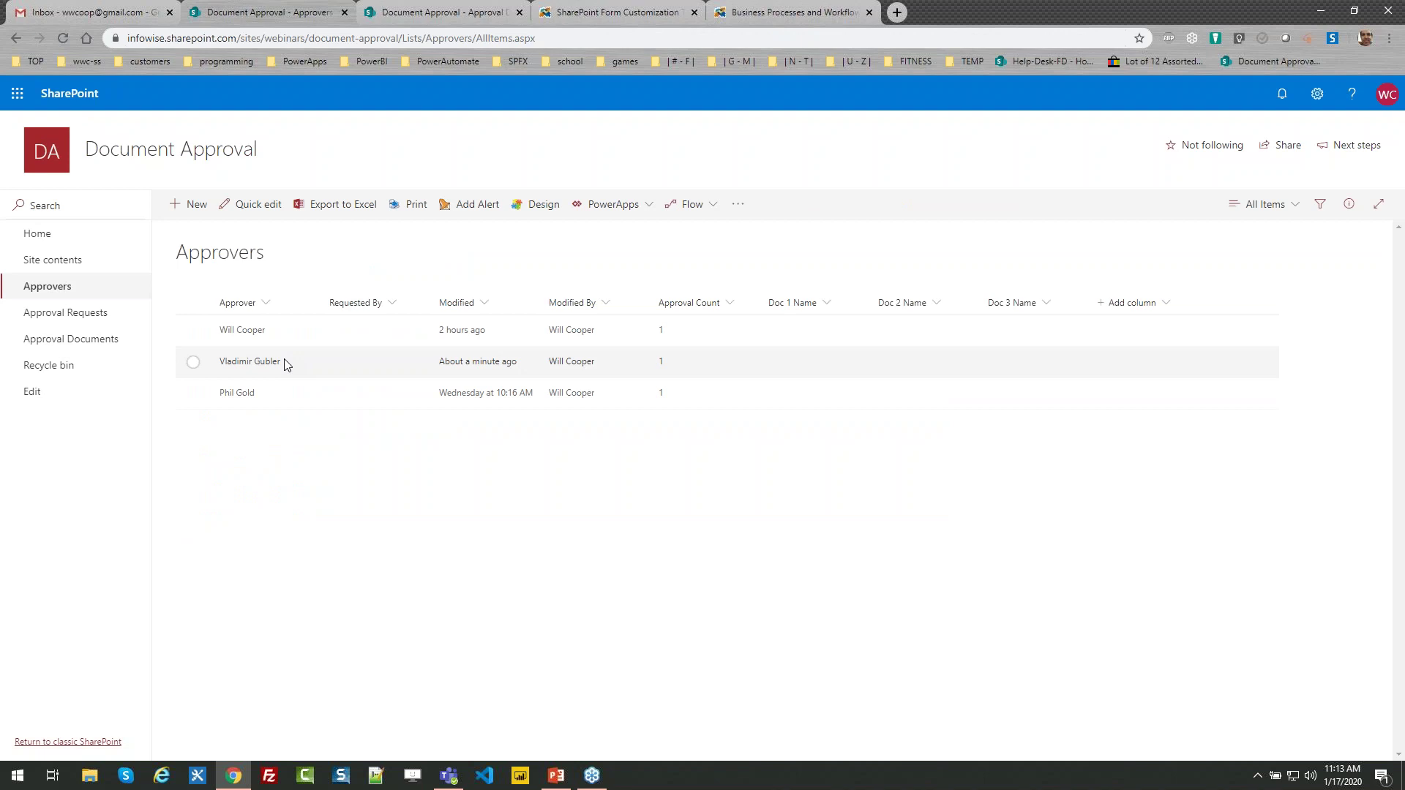
Open the Approval Requests list from the left navigation
click(65, 316)
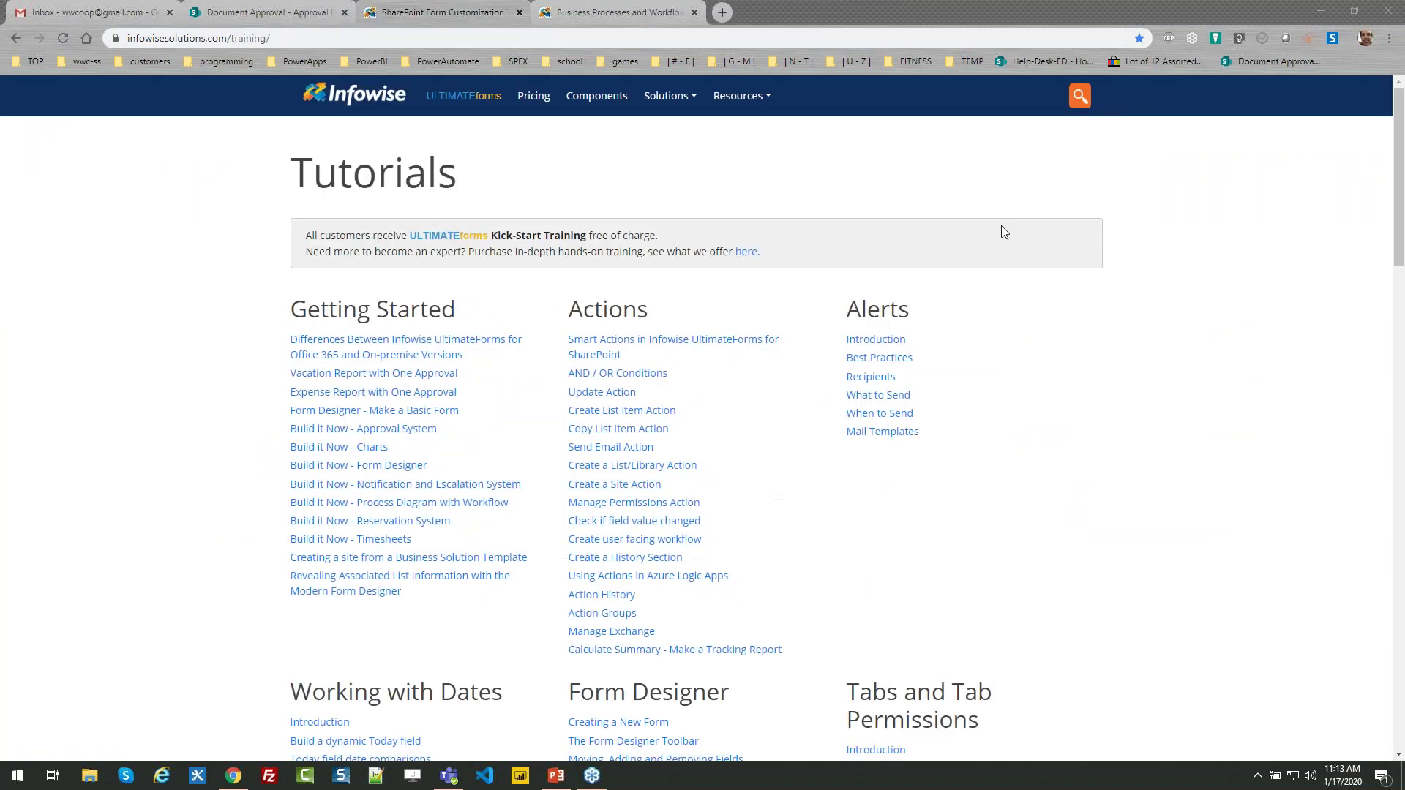
Switch back to the Document Approval tab showing the new Requested entry at 0%
click(278, 11)
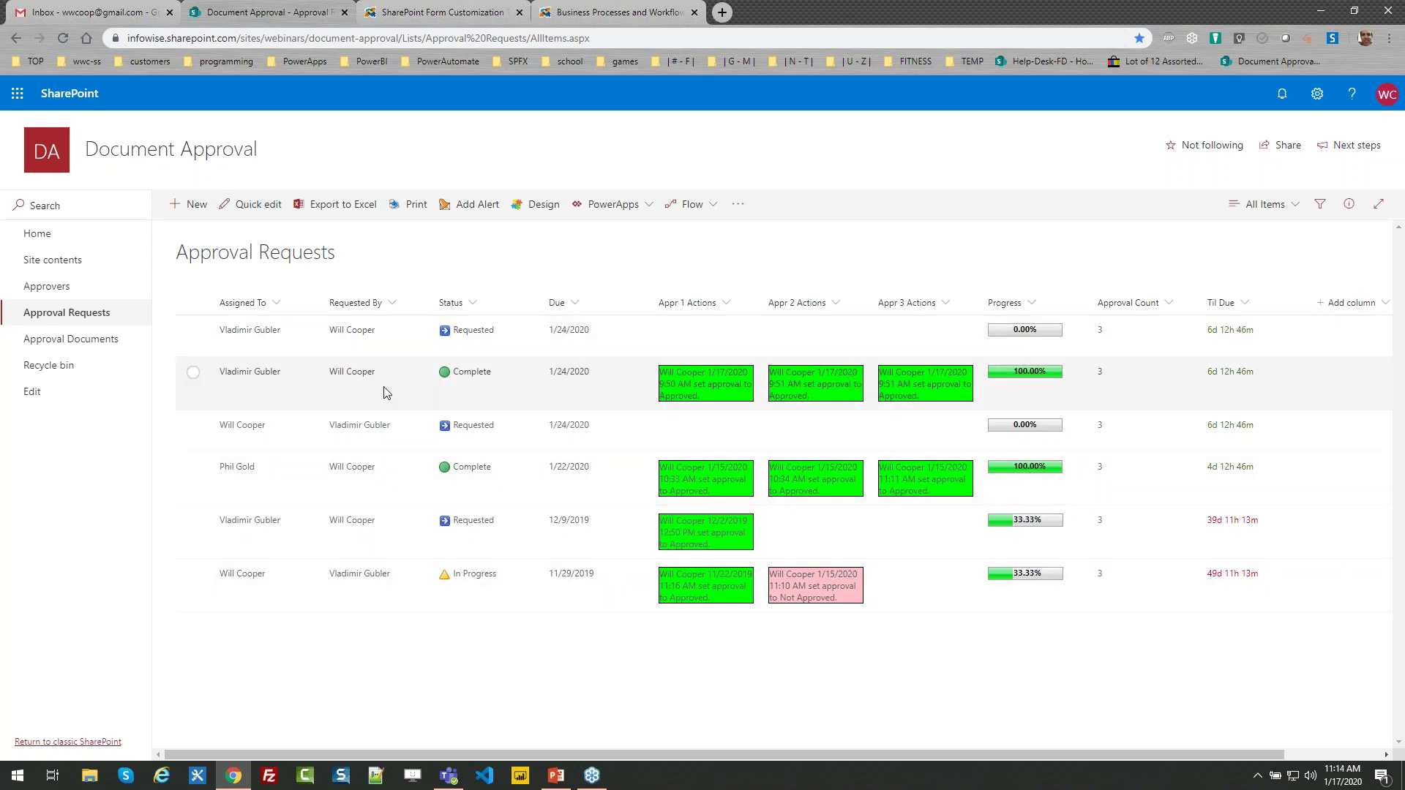
Open the newest approval request, due 1/24/2020, in its edit form
click(194, 333)
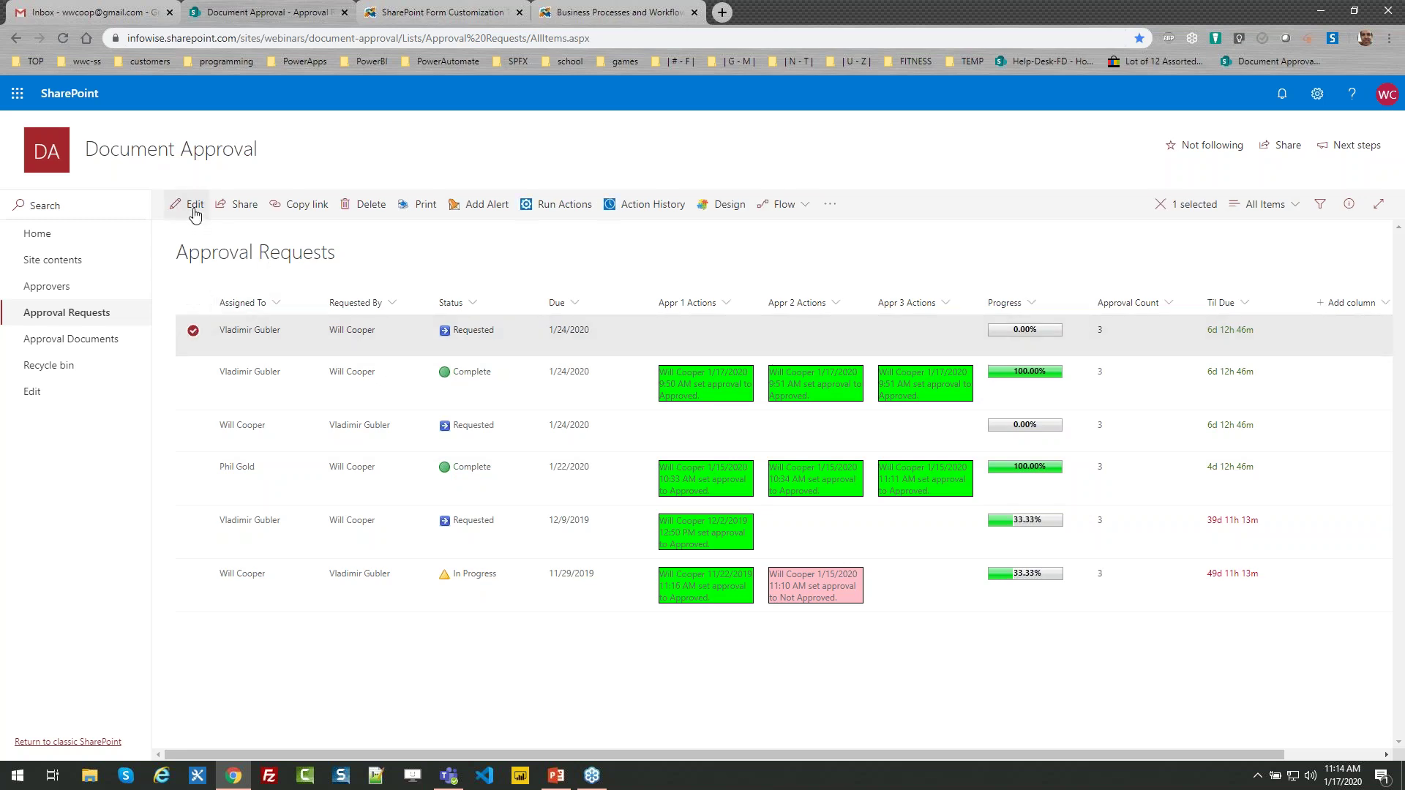
click(194, 210)
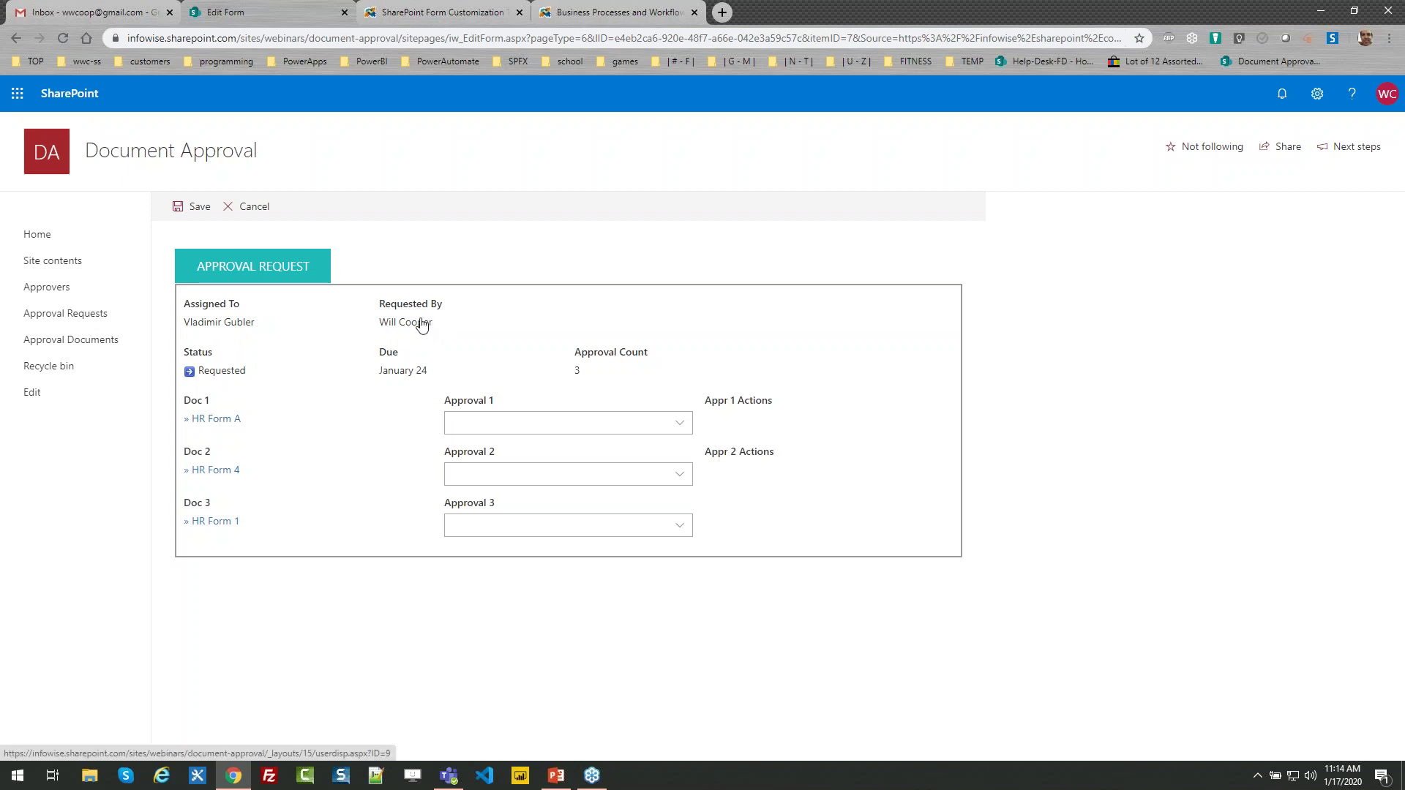
Review HR Form A, then set Approval 1 to Approved and save the request
drag(432, 371, 376, 371)
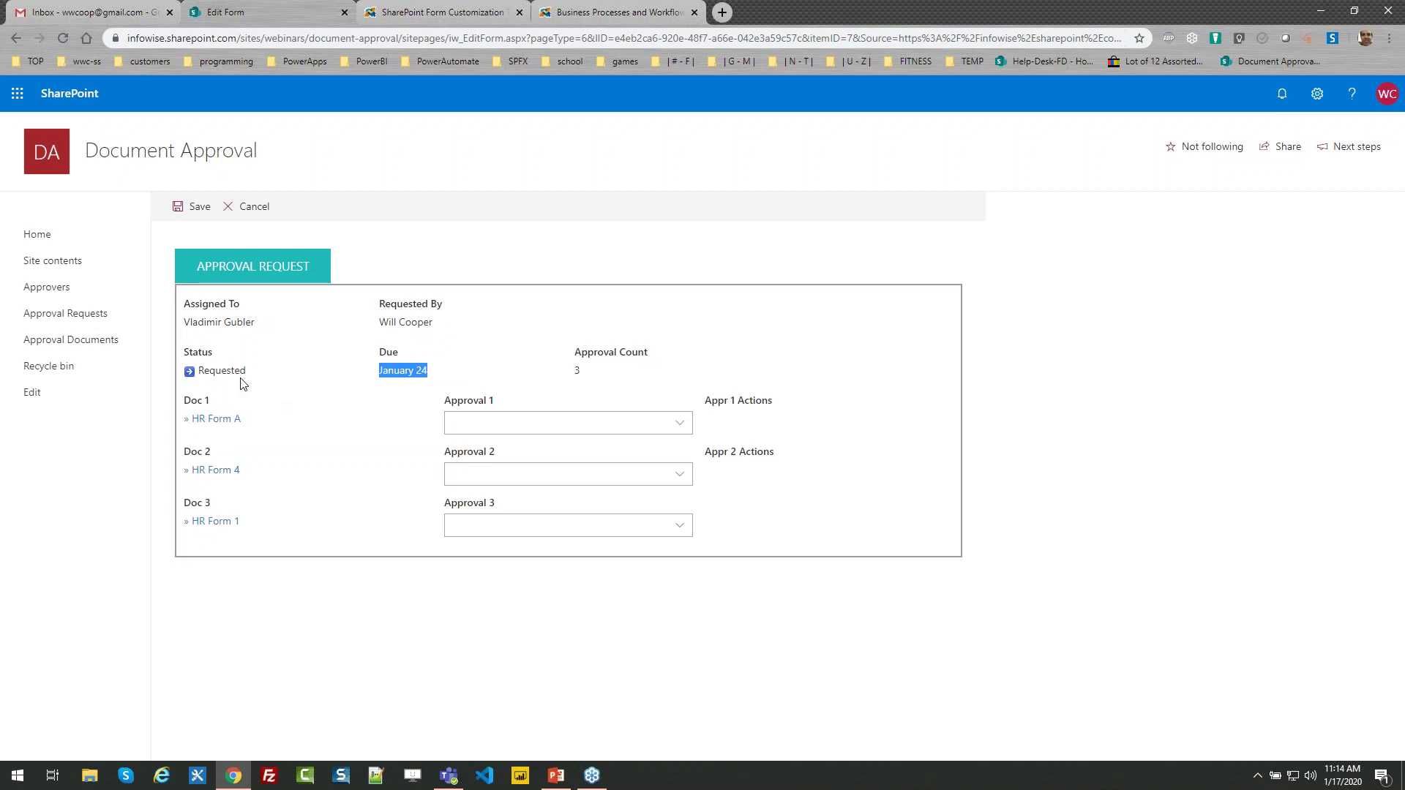
click(223, 425)
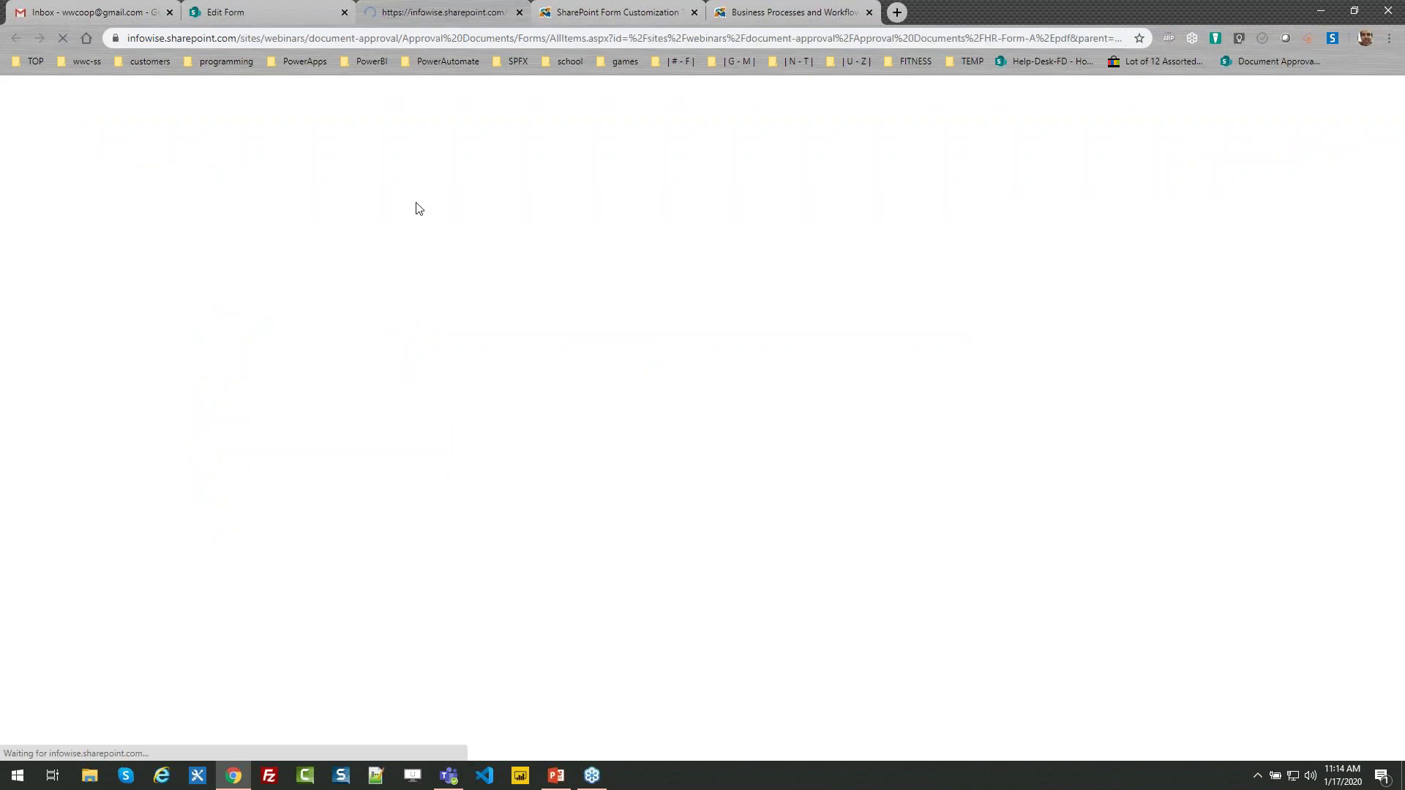
click(518, 14)
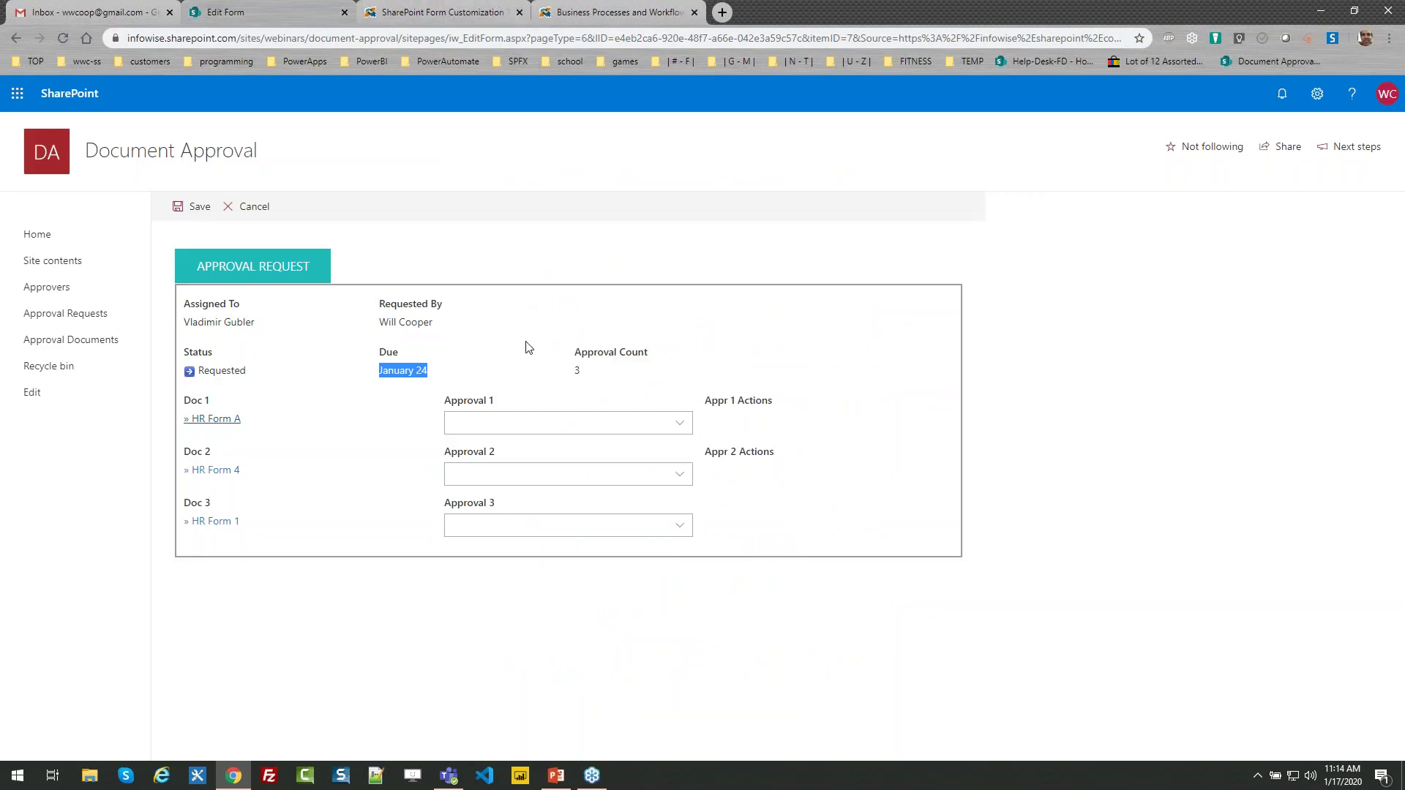
click(677, 423)
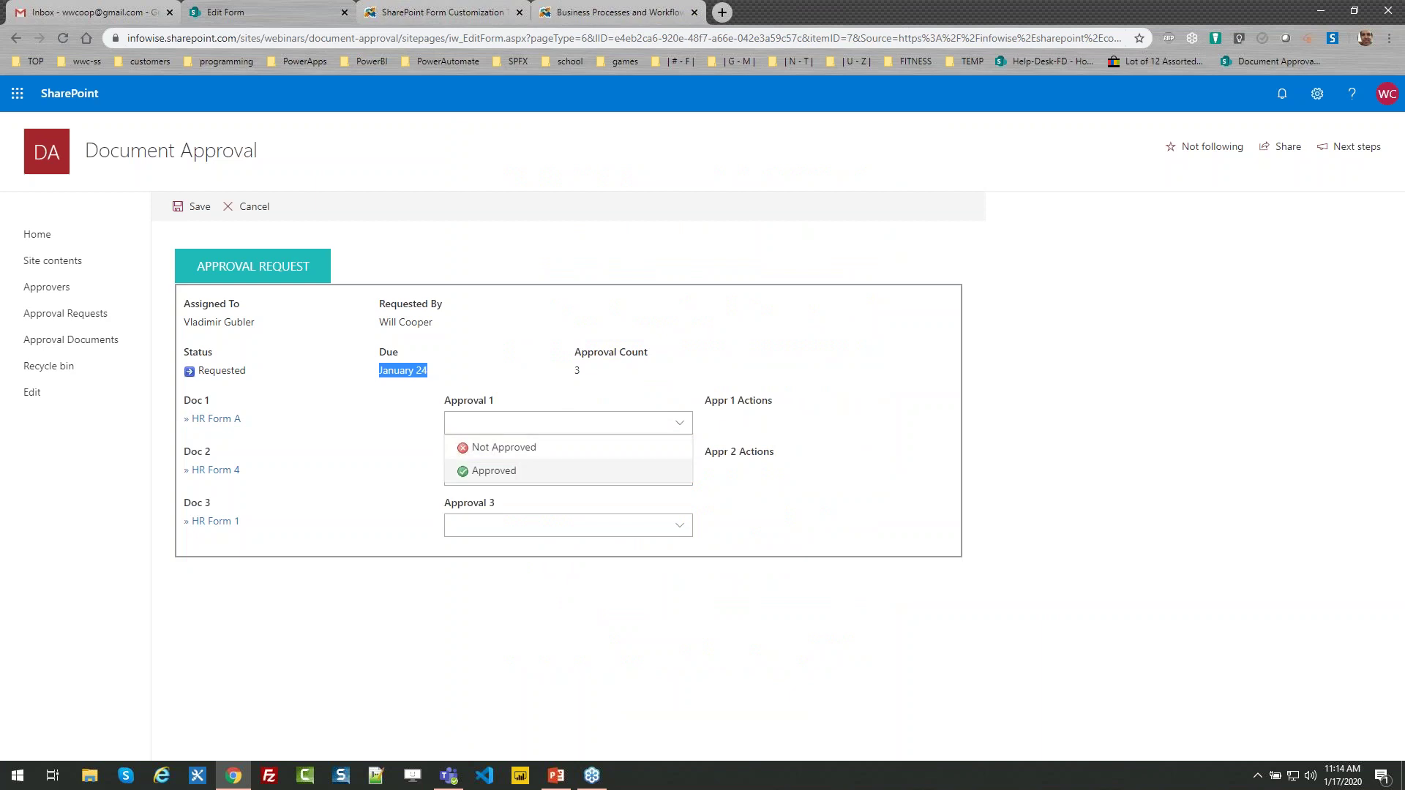
click(539, 473)
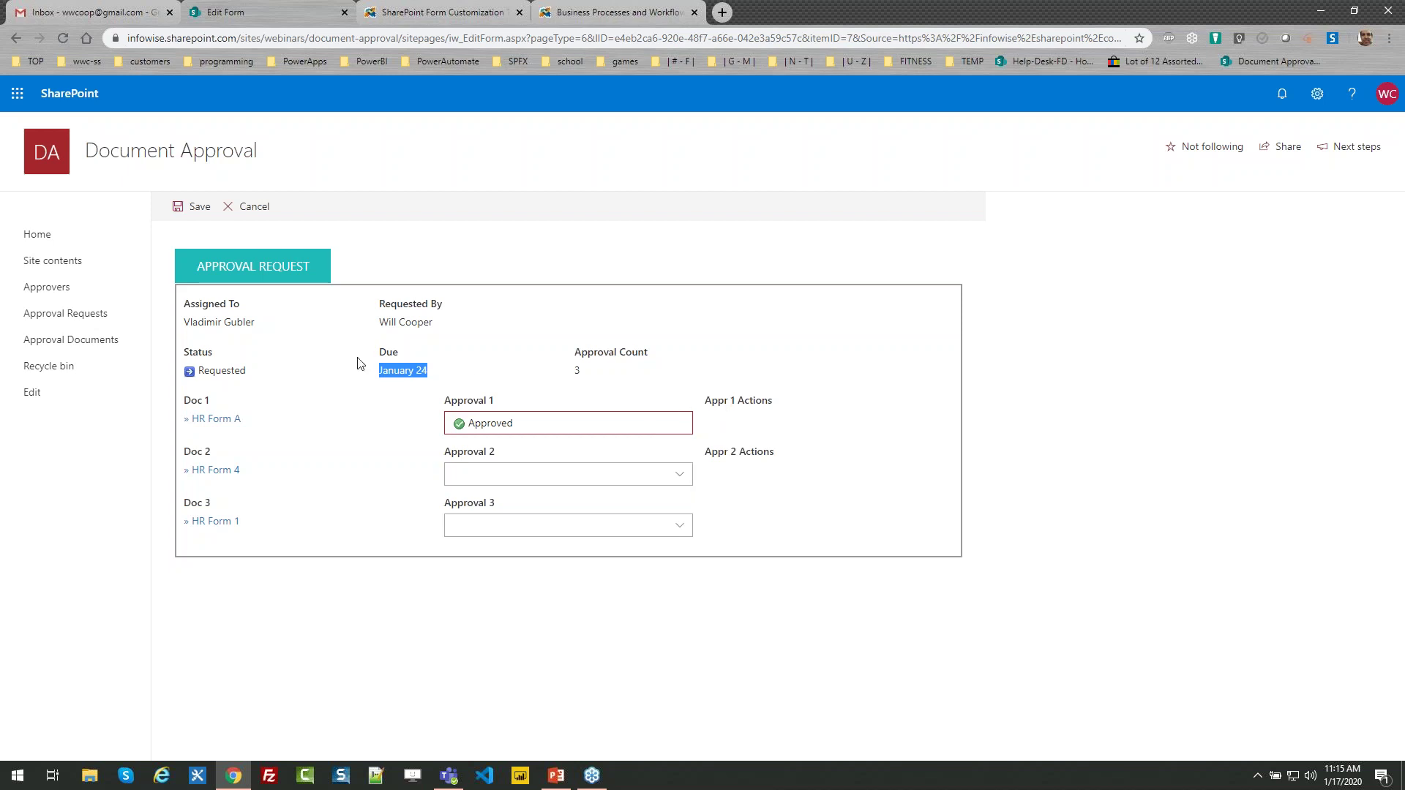
click(196, 207)
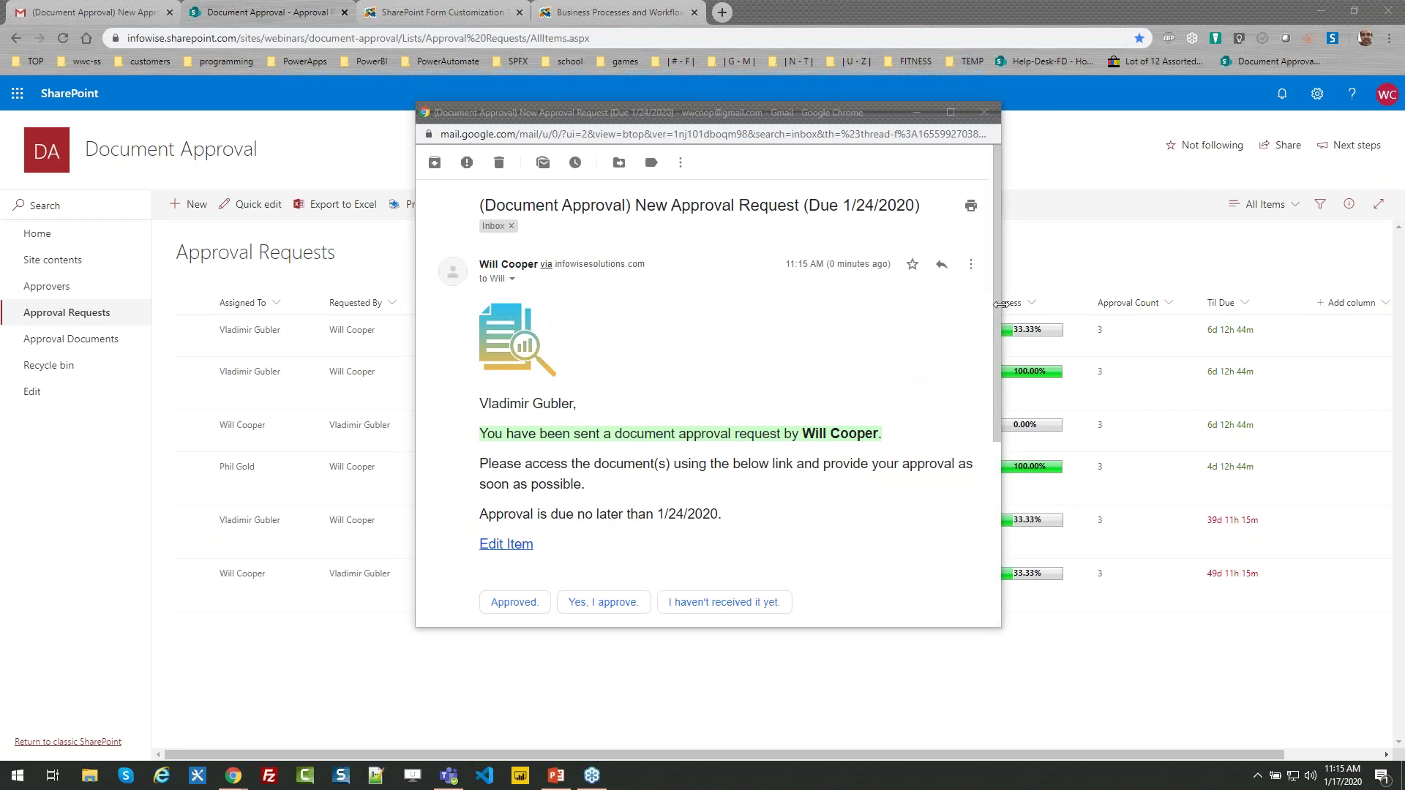
Close the Gmail notification window to reveal the request In Progress at 33.33%
drag(996, 314, 992, 364)
drag(723, 416, 629, 407)
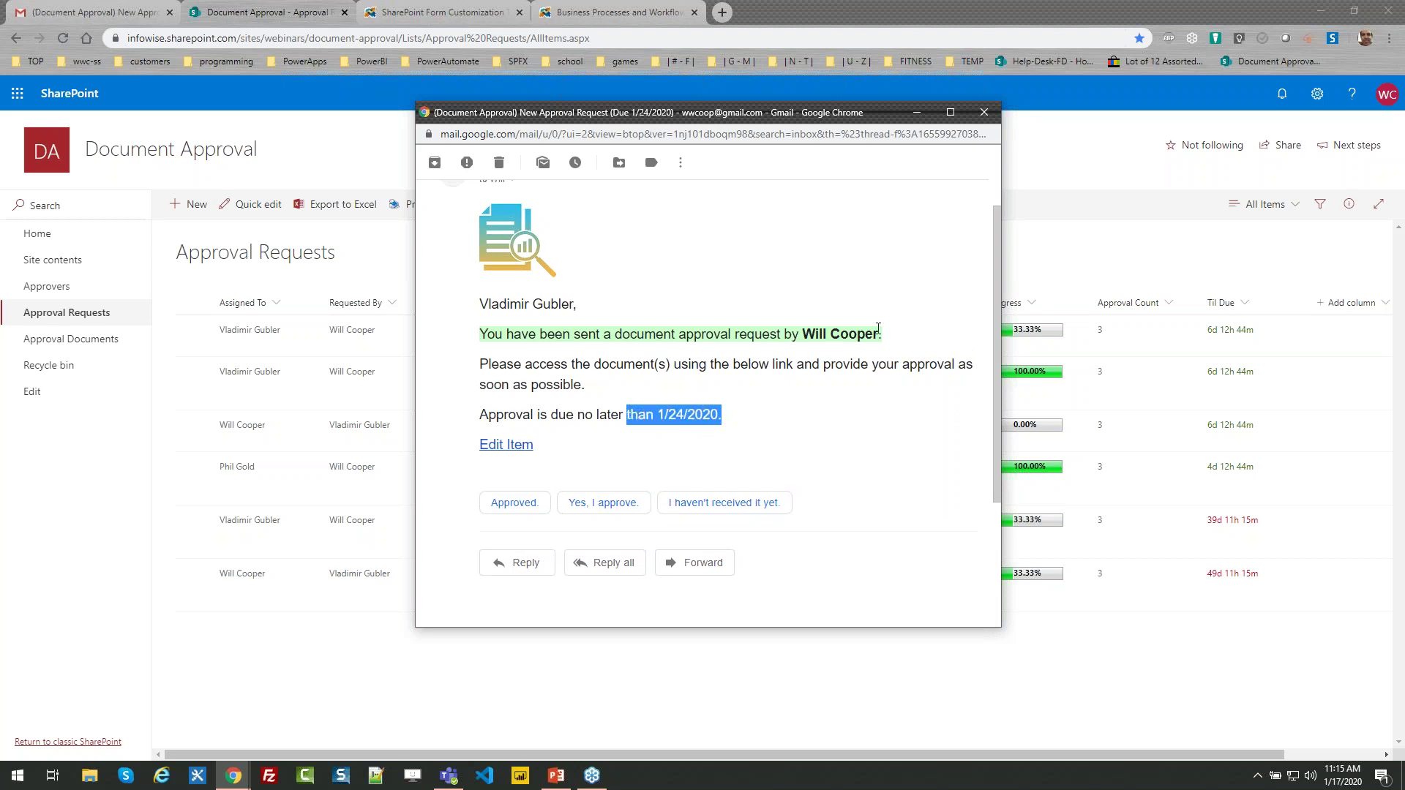
drag(995, 330, 994, 294)
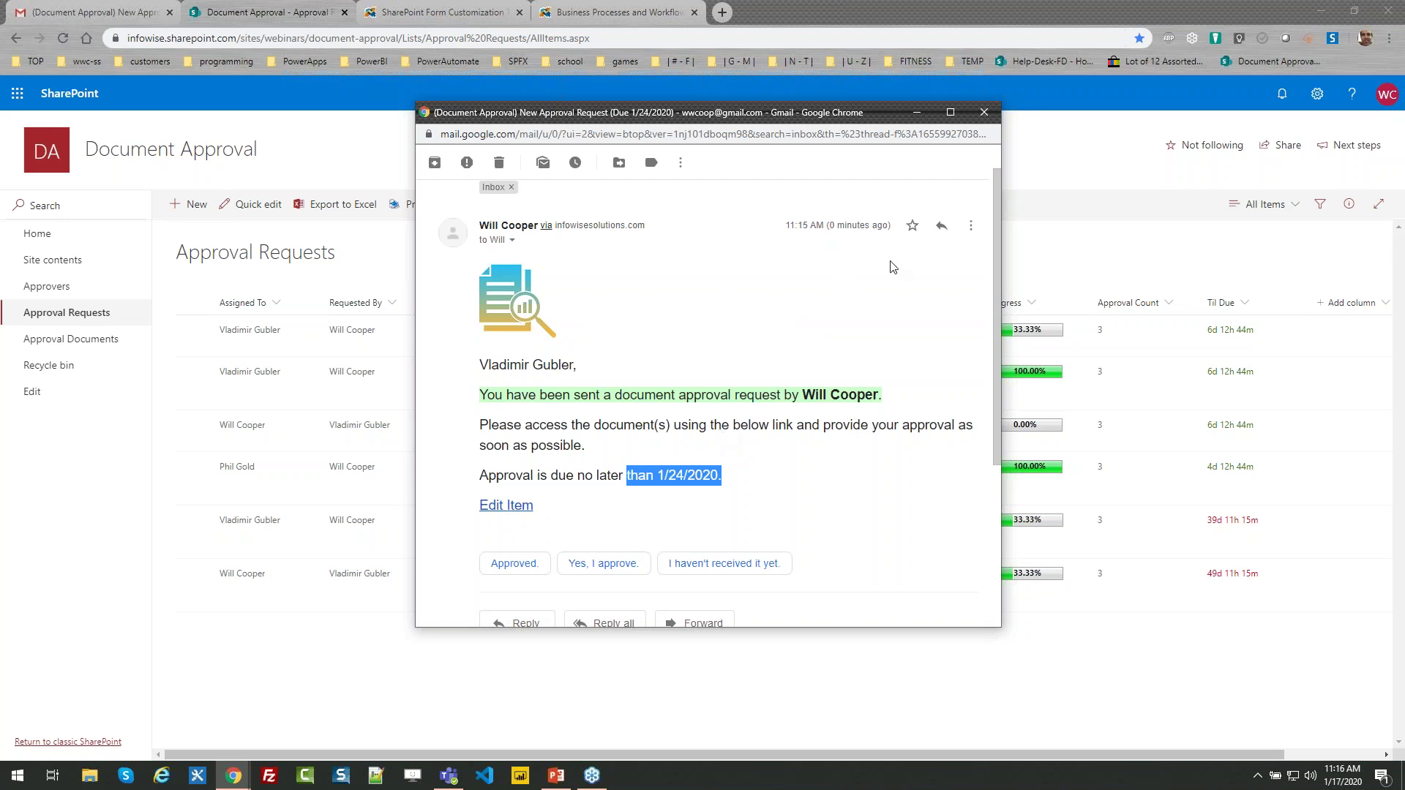
click(984, 112)
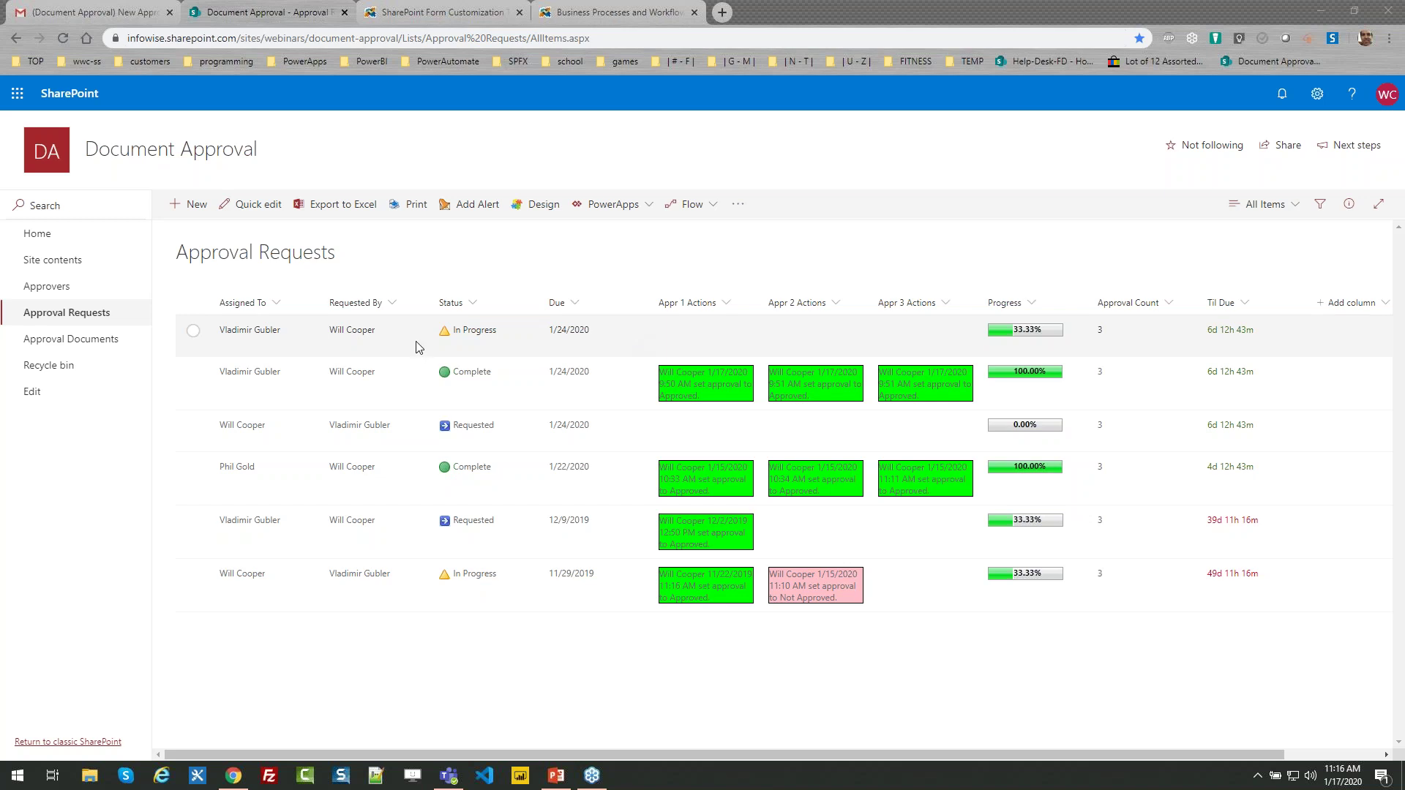
Set Approval 2 to Approved on the request due 1/24/2020 and save it
click(193, 331)
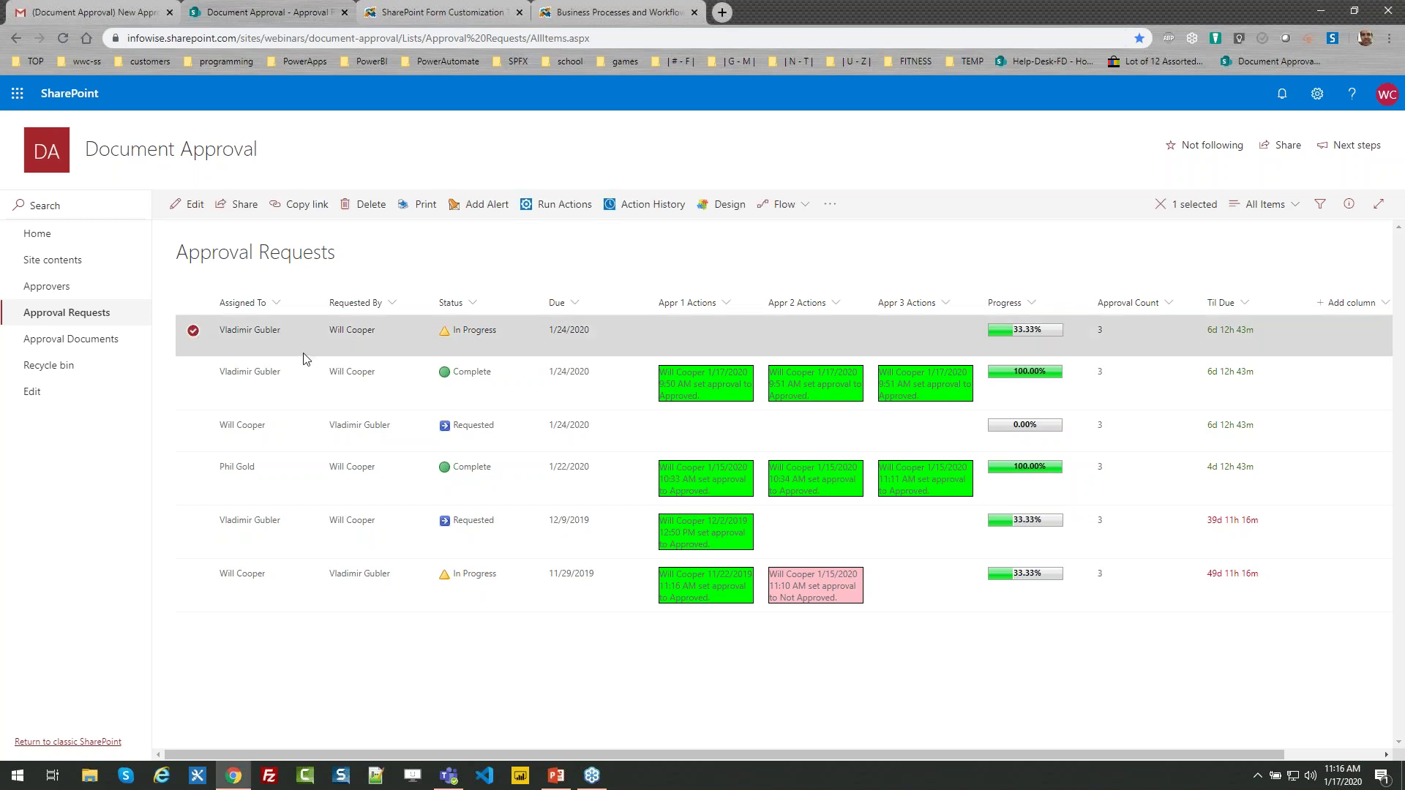
click(190, 209)
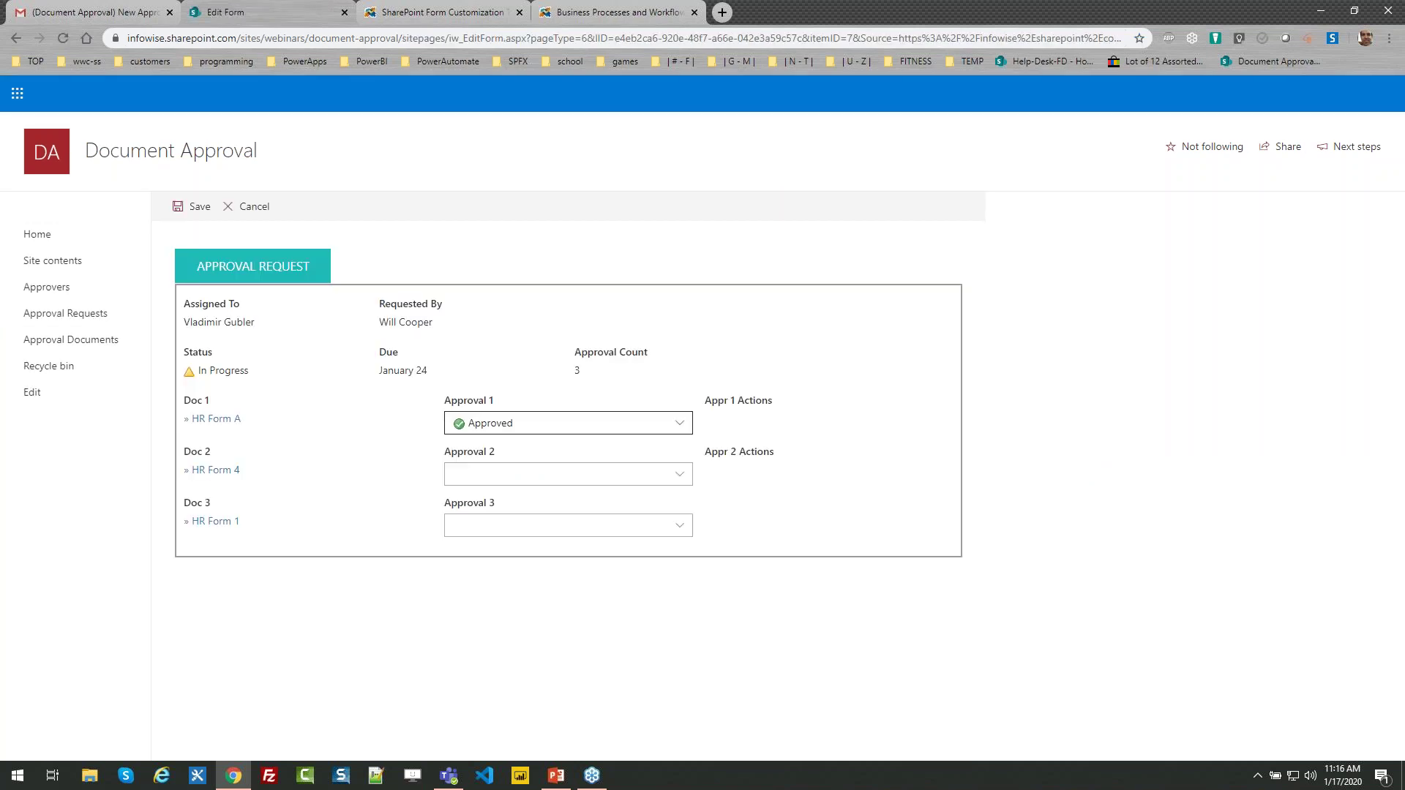
click(679, 474)
click(578, 522)
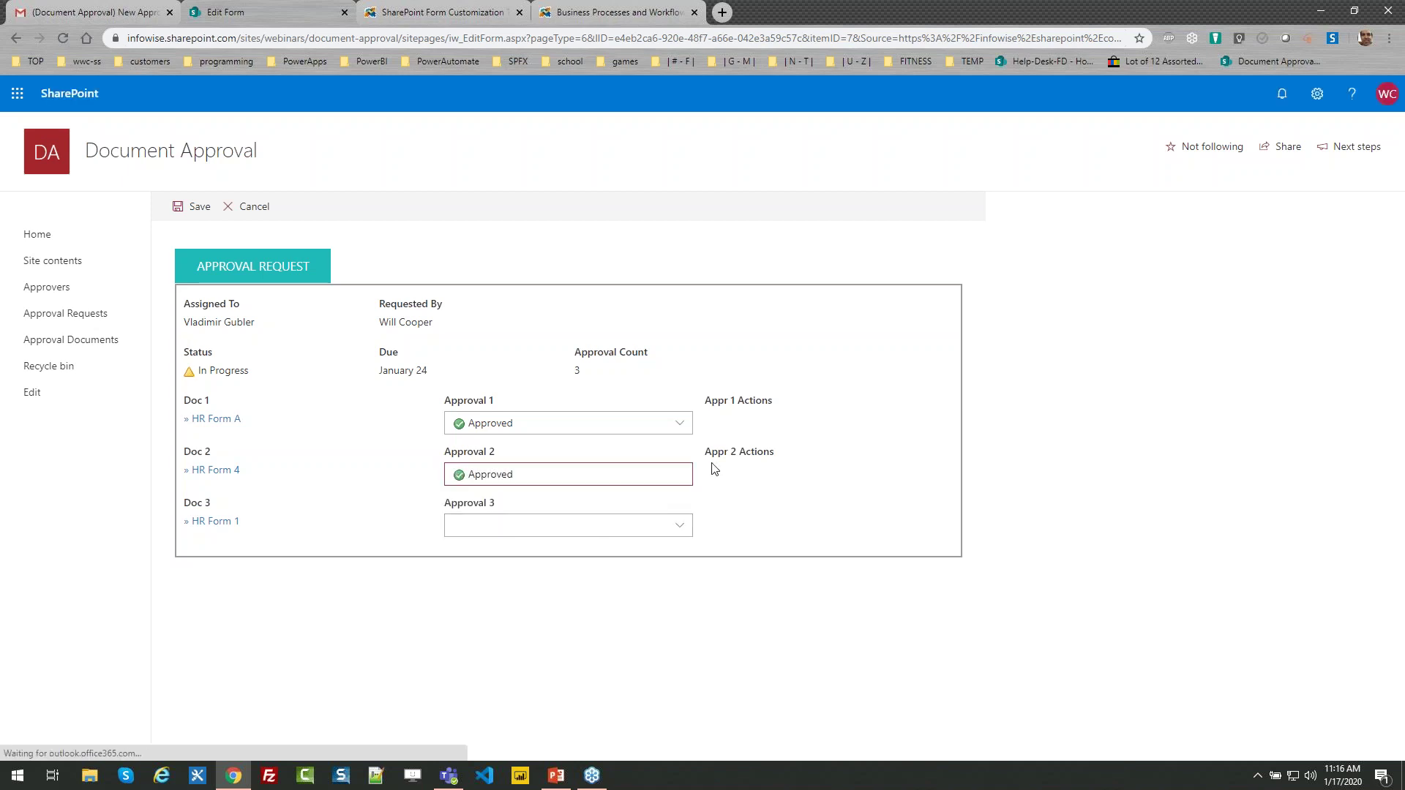
click(192, 206)
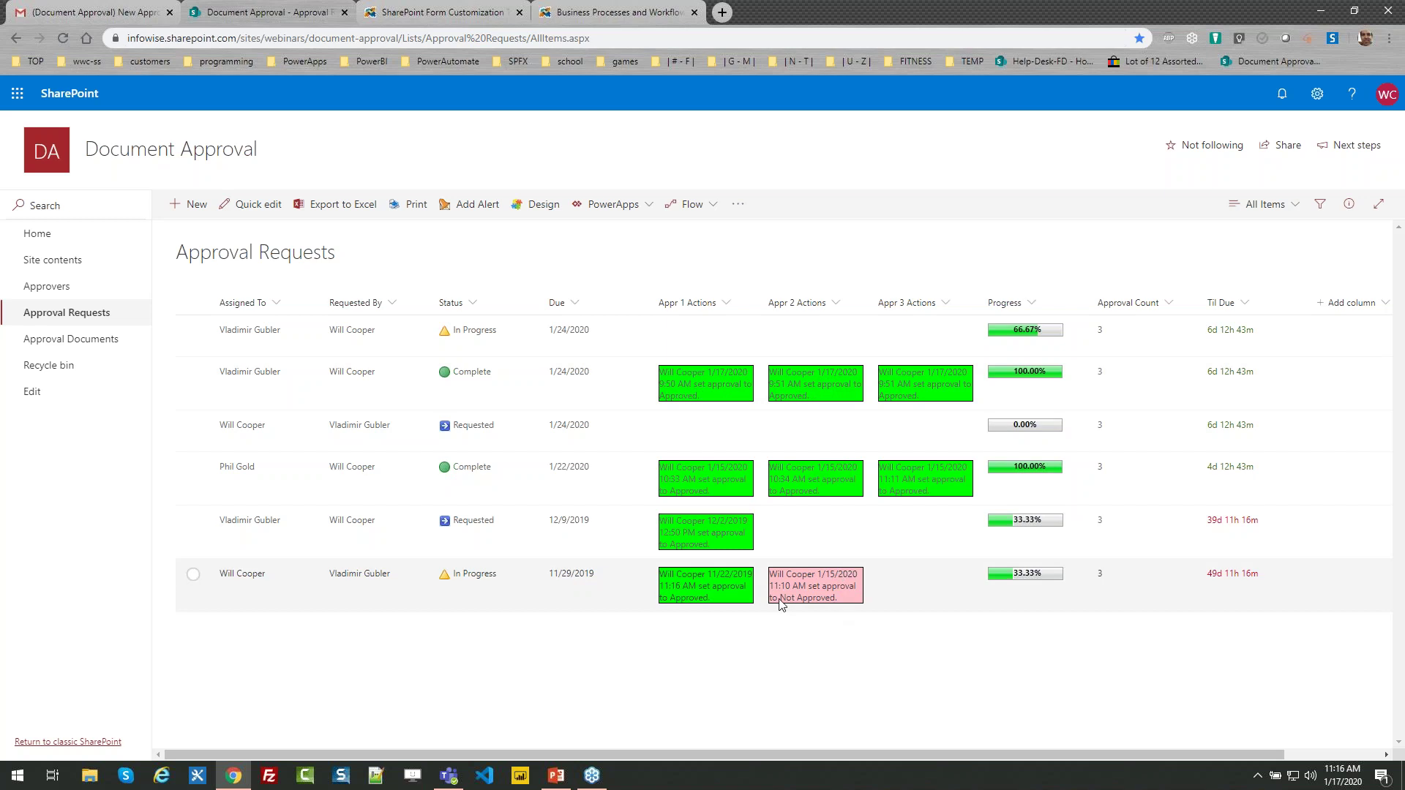
click(194, 573)
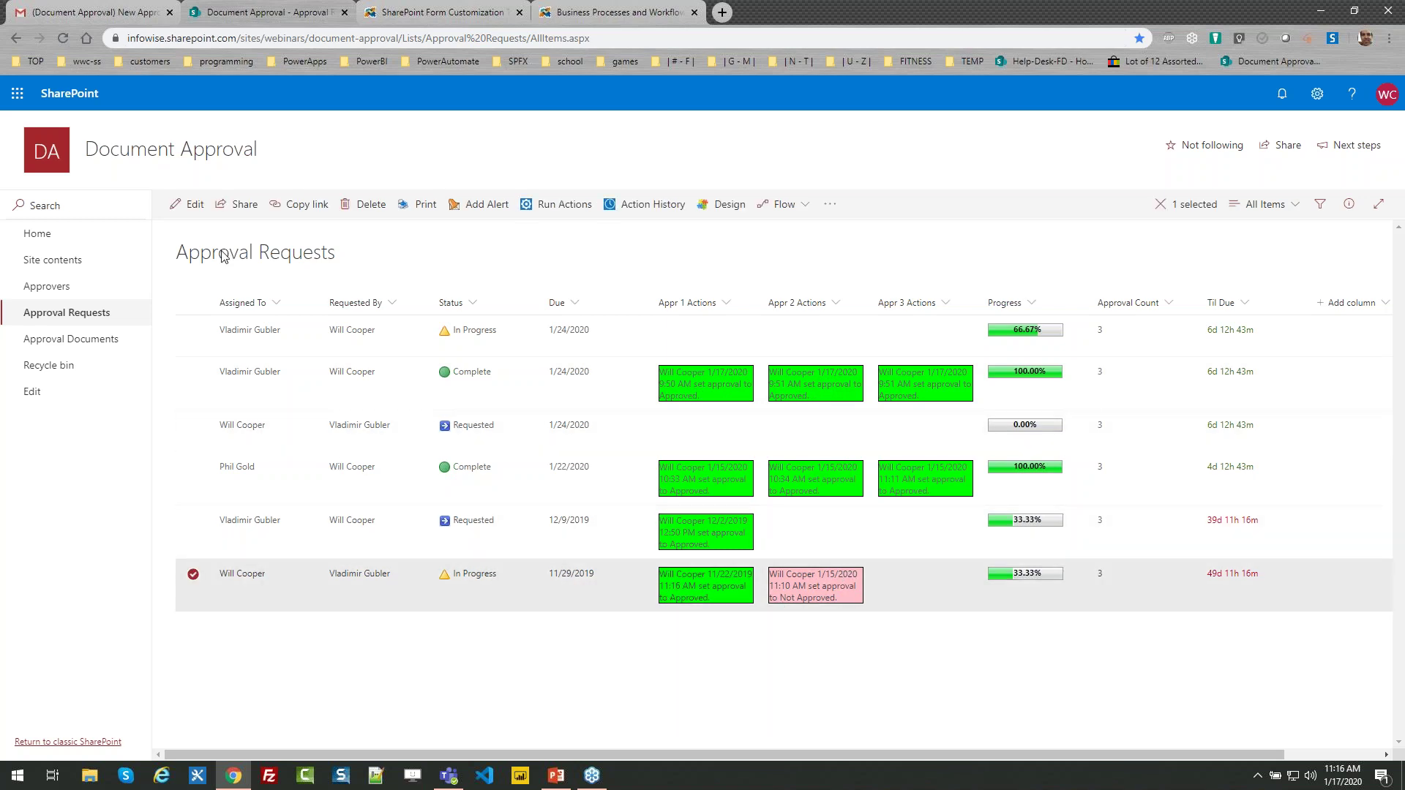
click(192, 204)
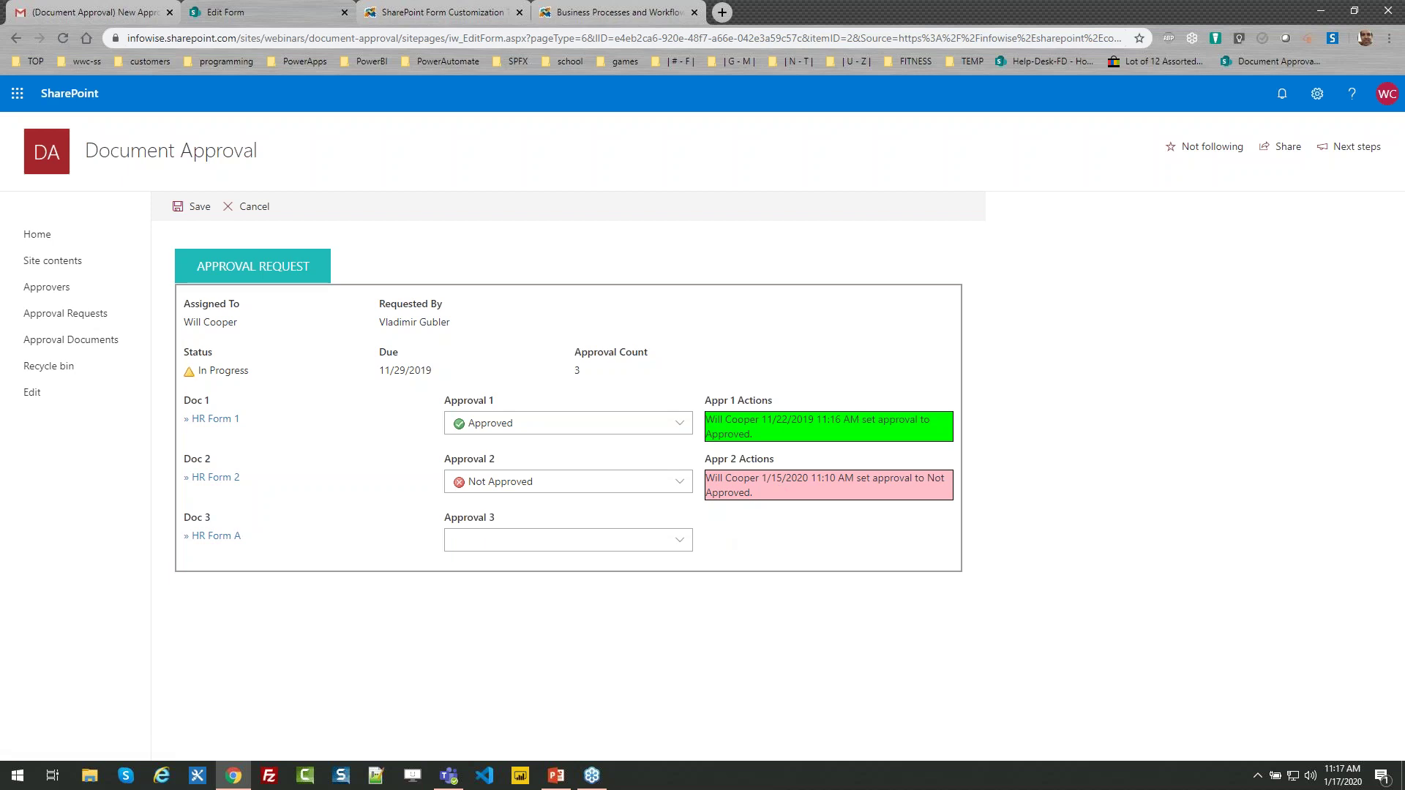
click(249, 208)
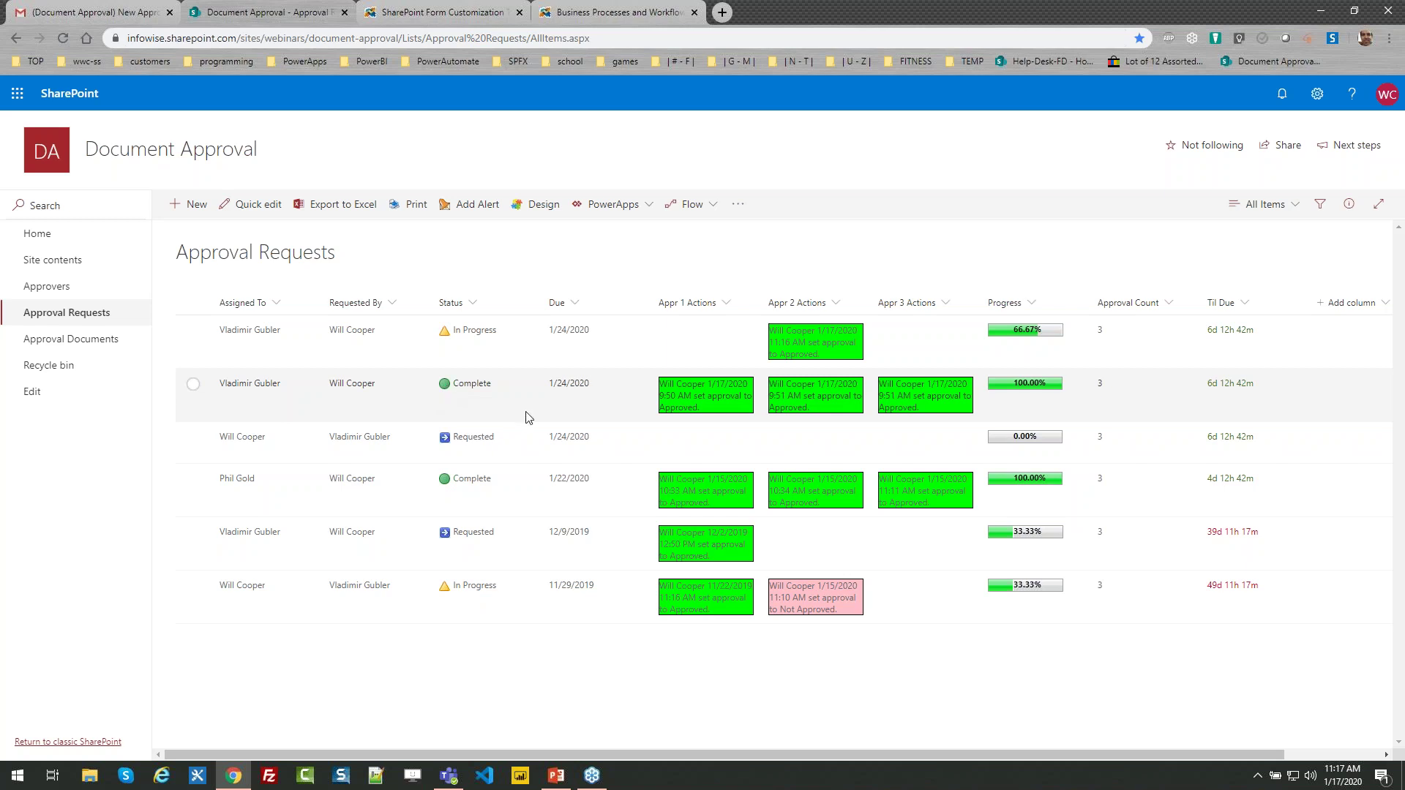
Open Design from the Approval Requests list command bar
click(539, 205)
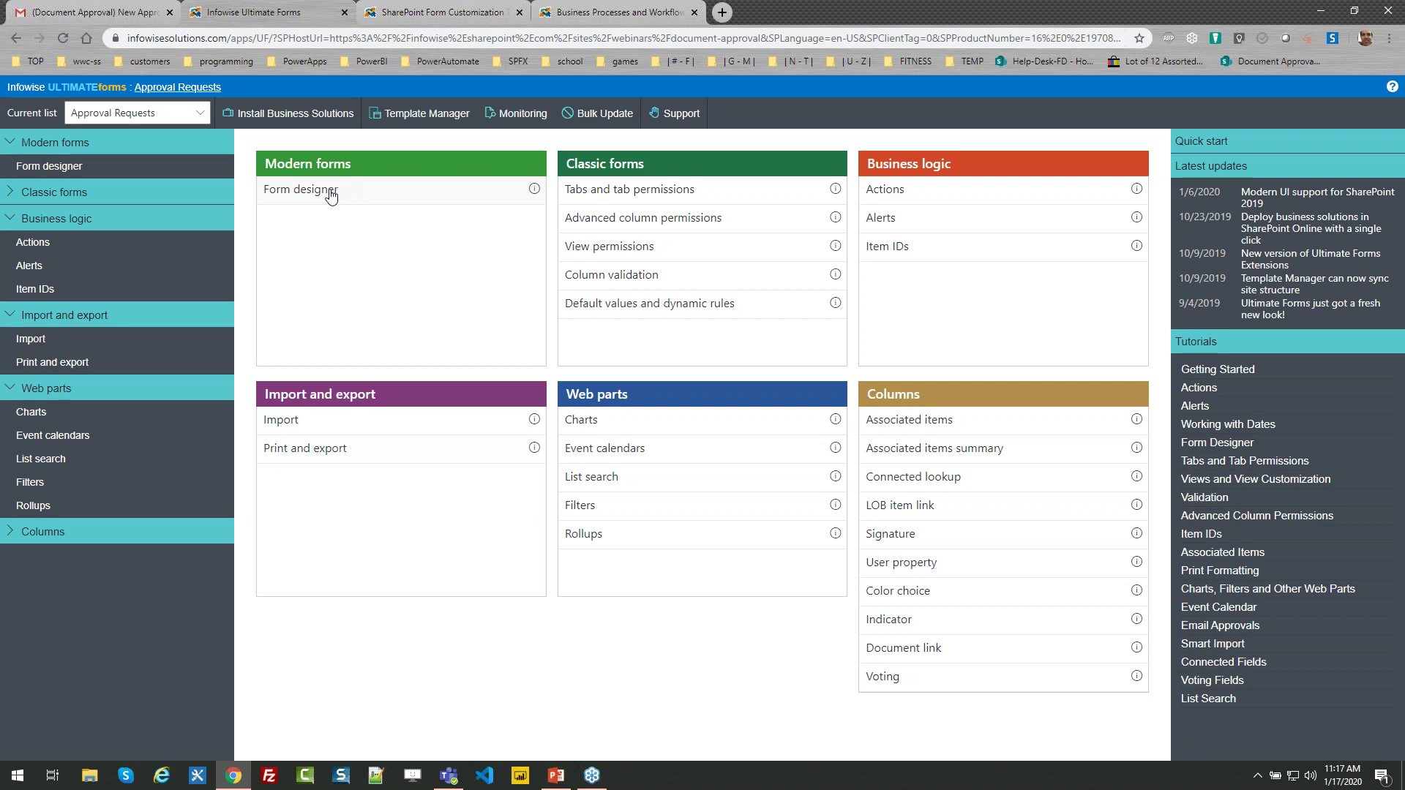
Launch the Form designer under Modern forms for the Approval Requests form
click(328, 192)
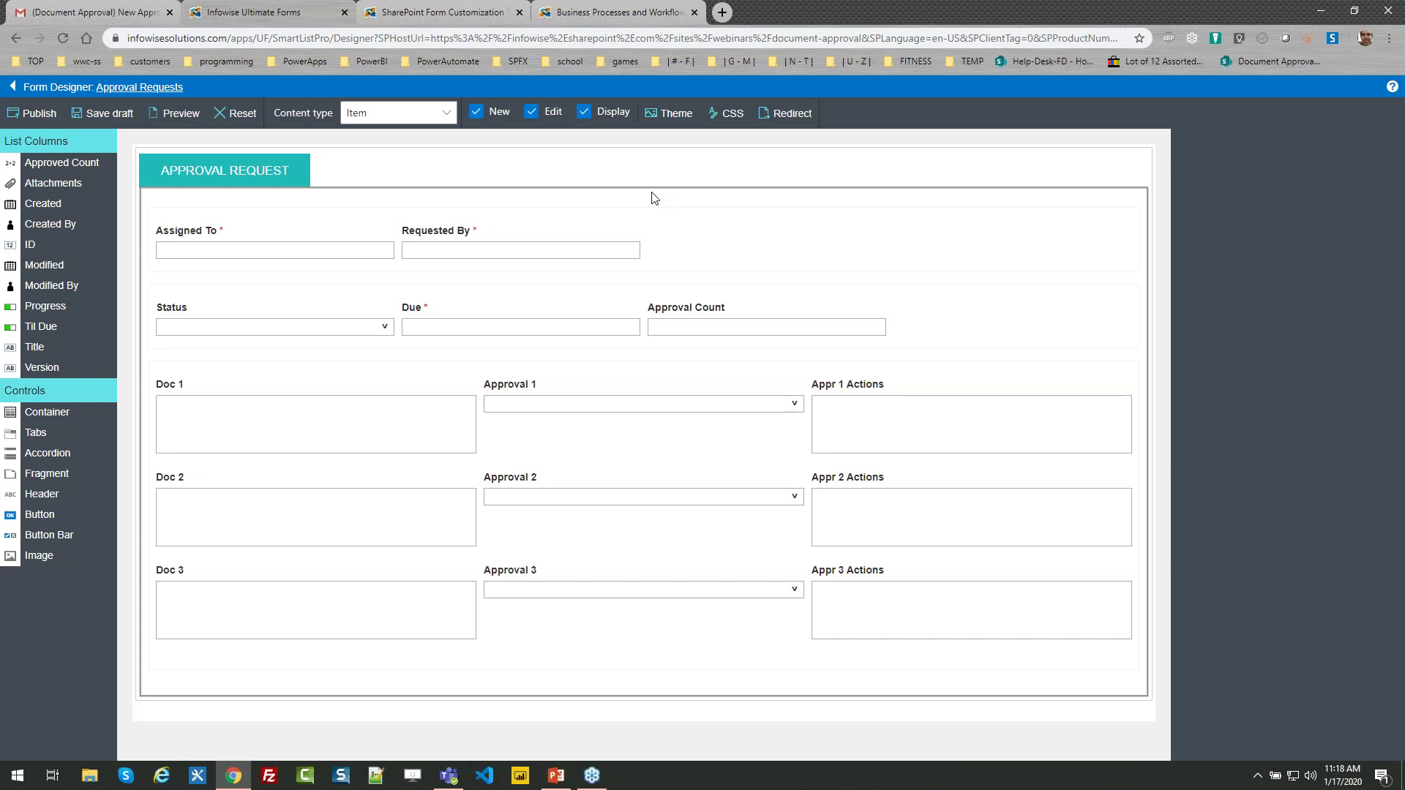
click(504, 197)
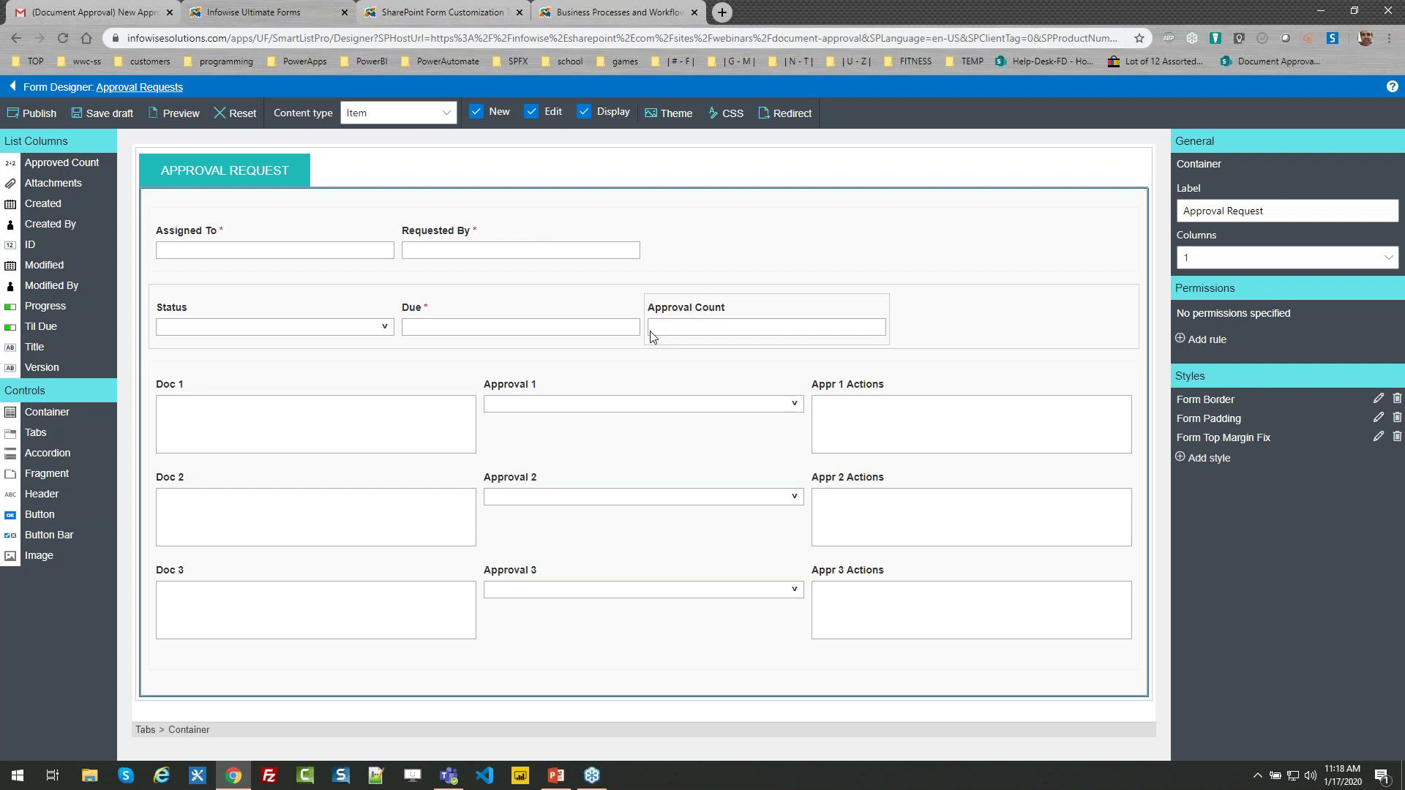
click(783, 312)
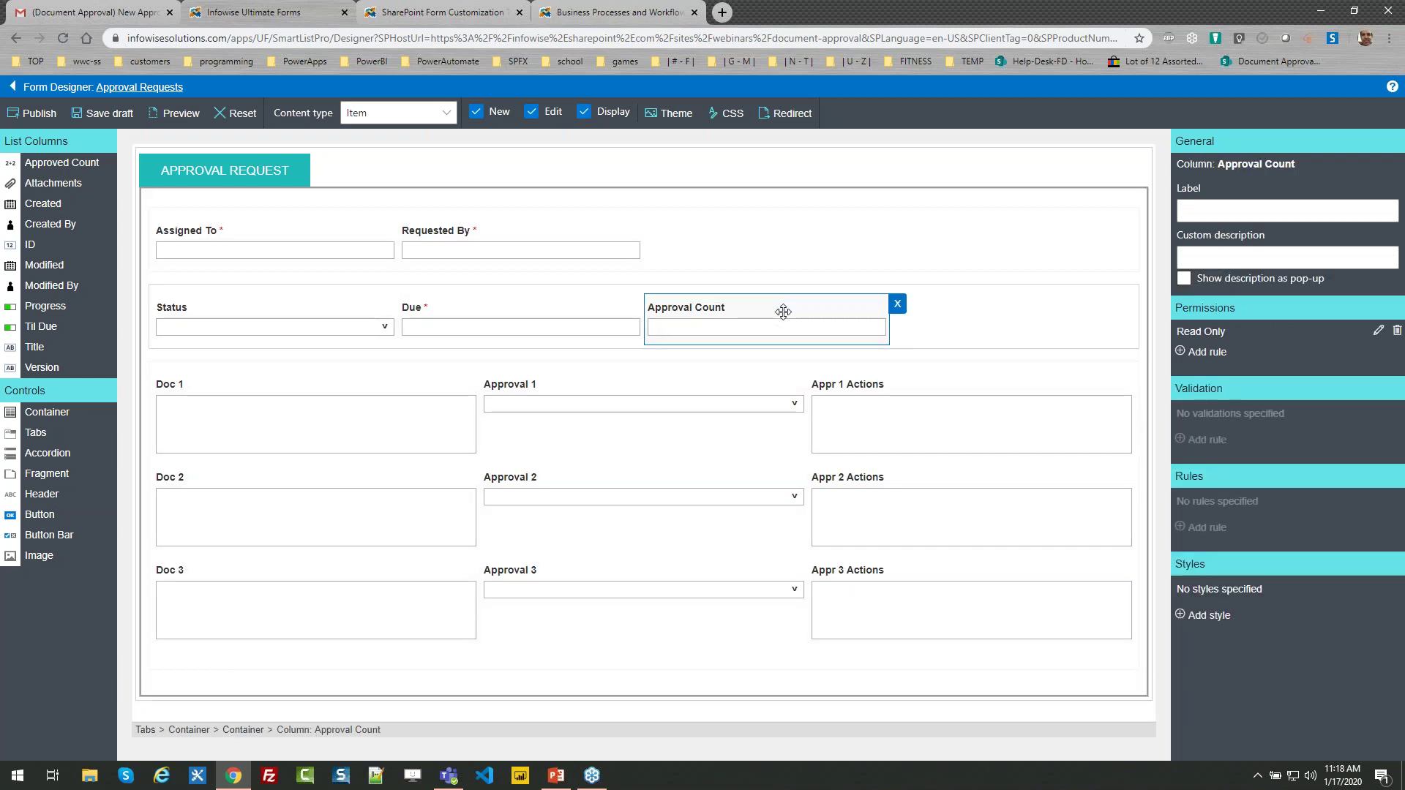
drag(771, 304, 512, 315)
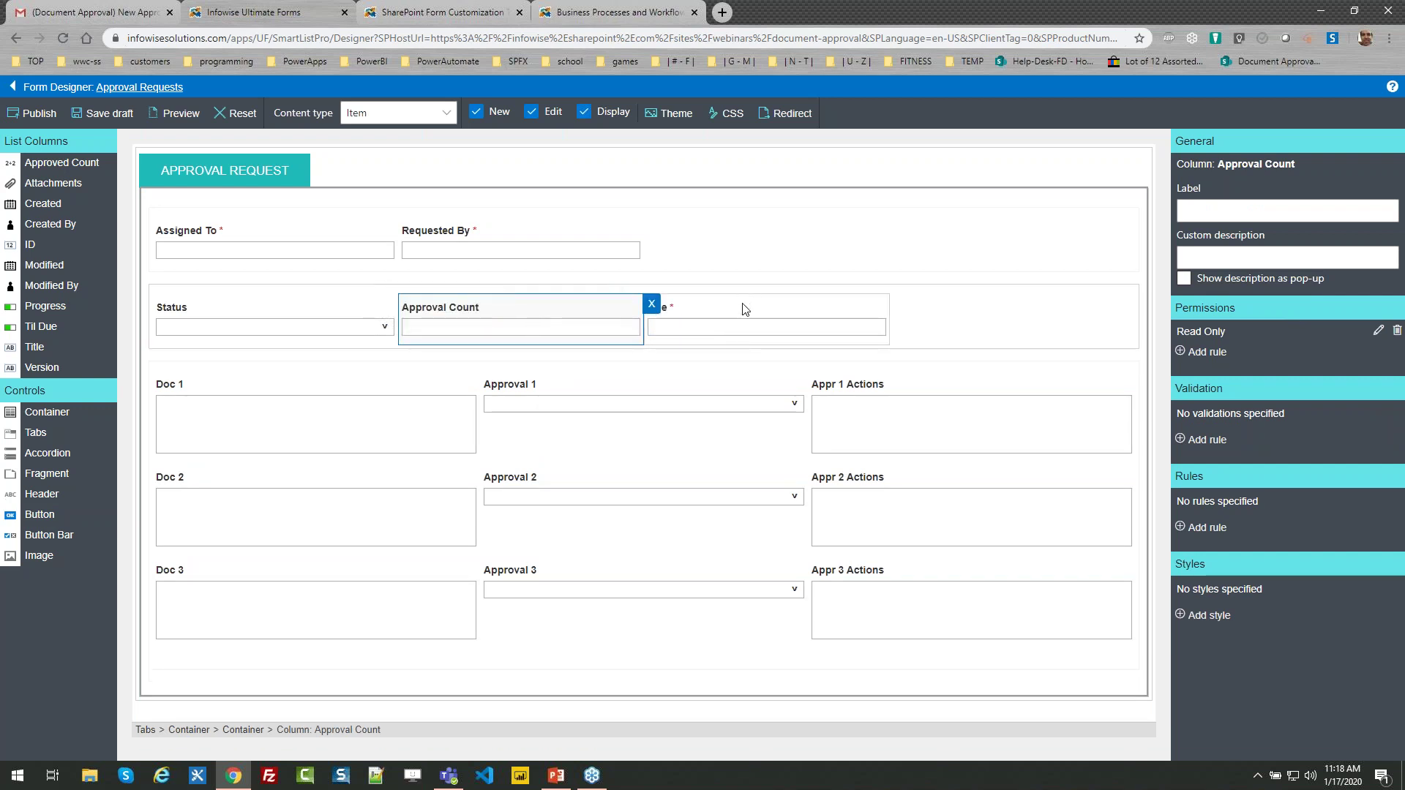
click(671, 300)
drag(671, 300, 526, 311)
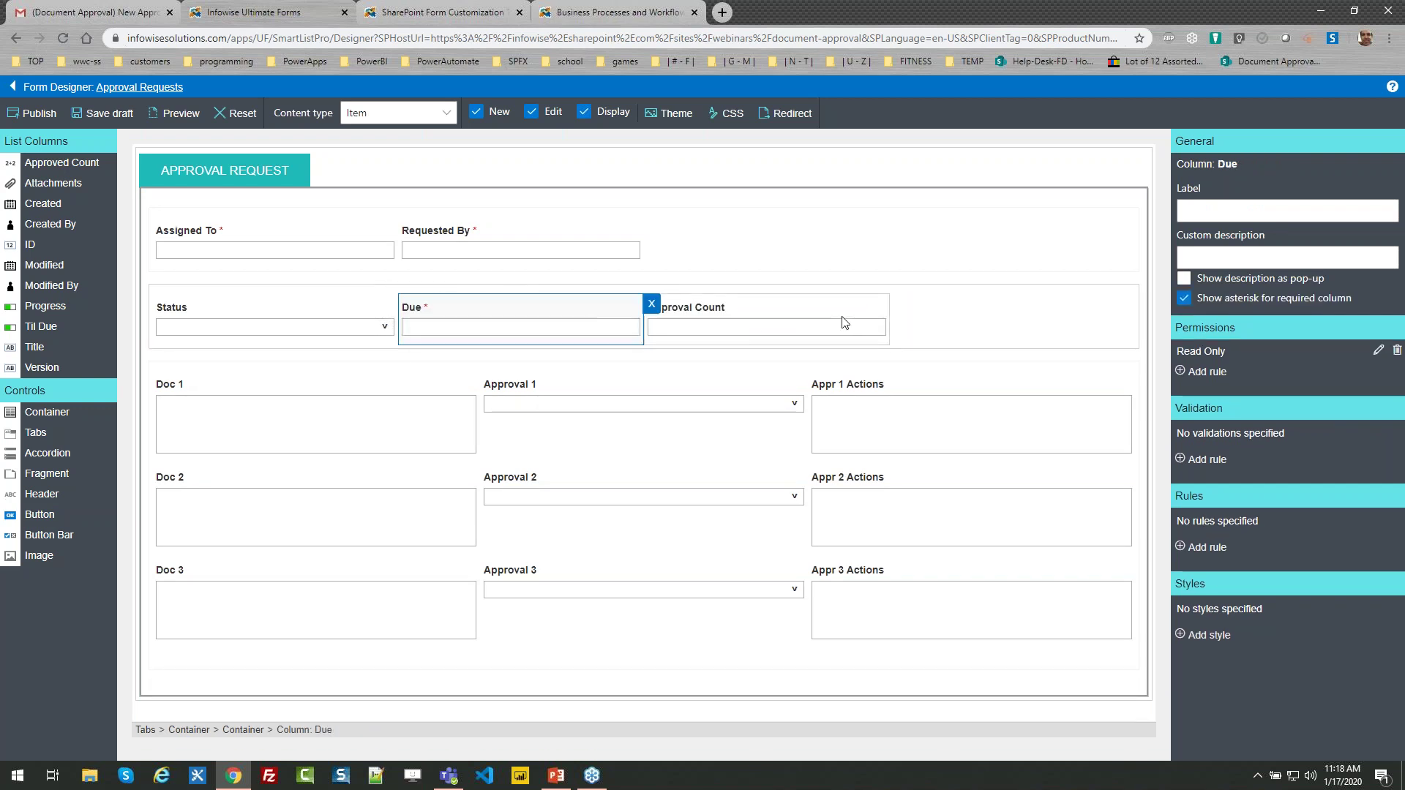
click(823, 204)
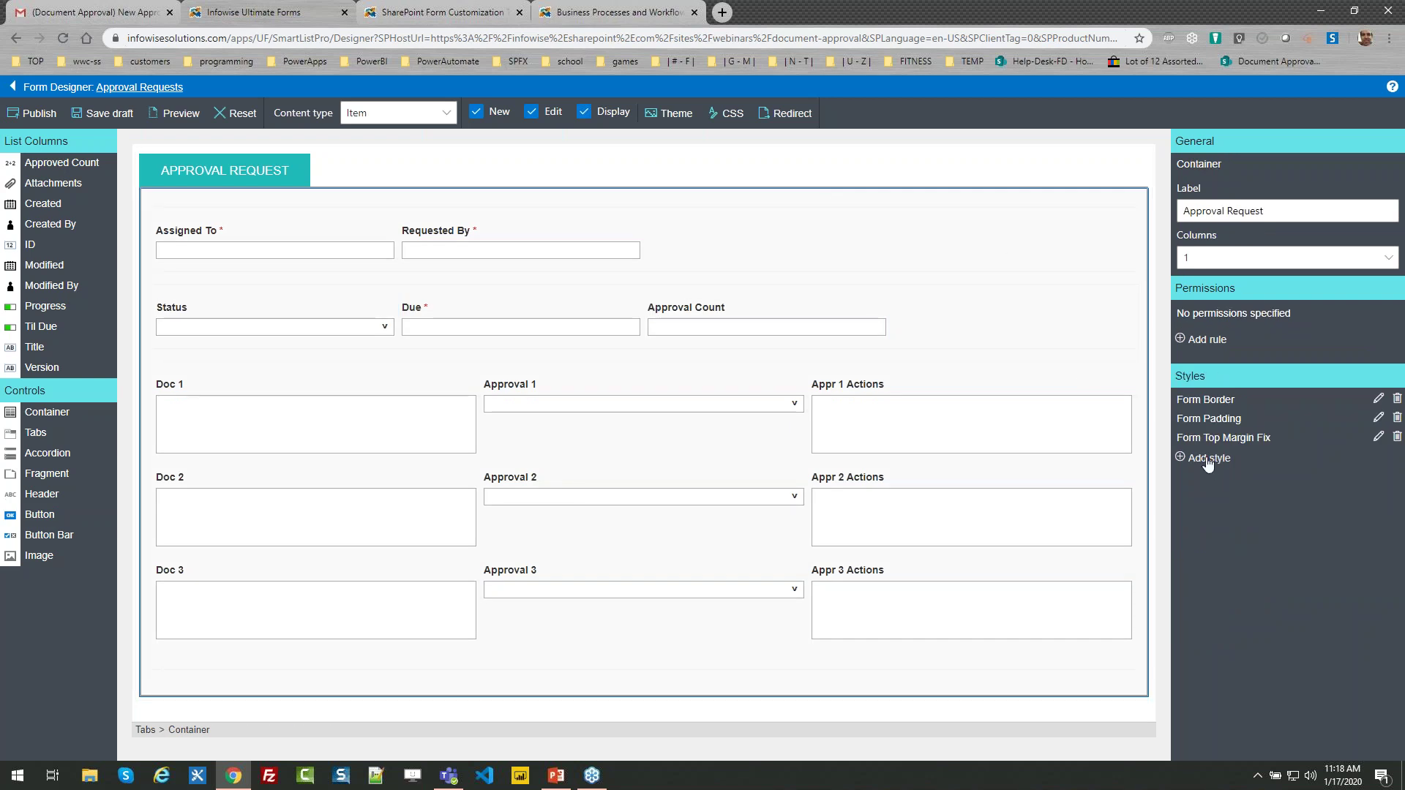
Create a light-green 'Background color green' container style, then leave the designer without saving
click(1208, 460)
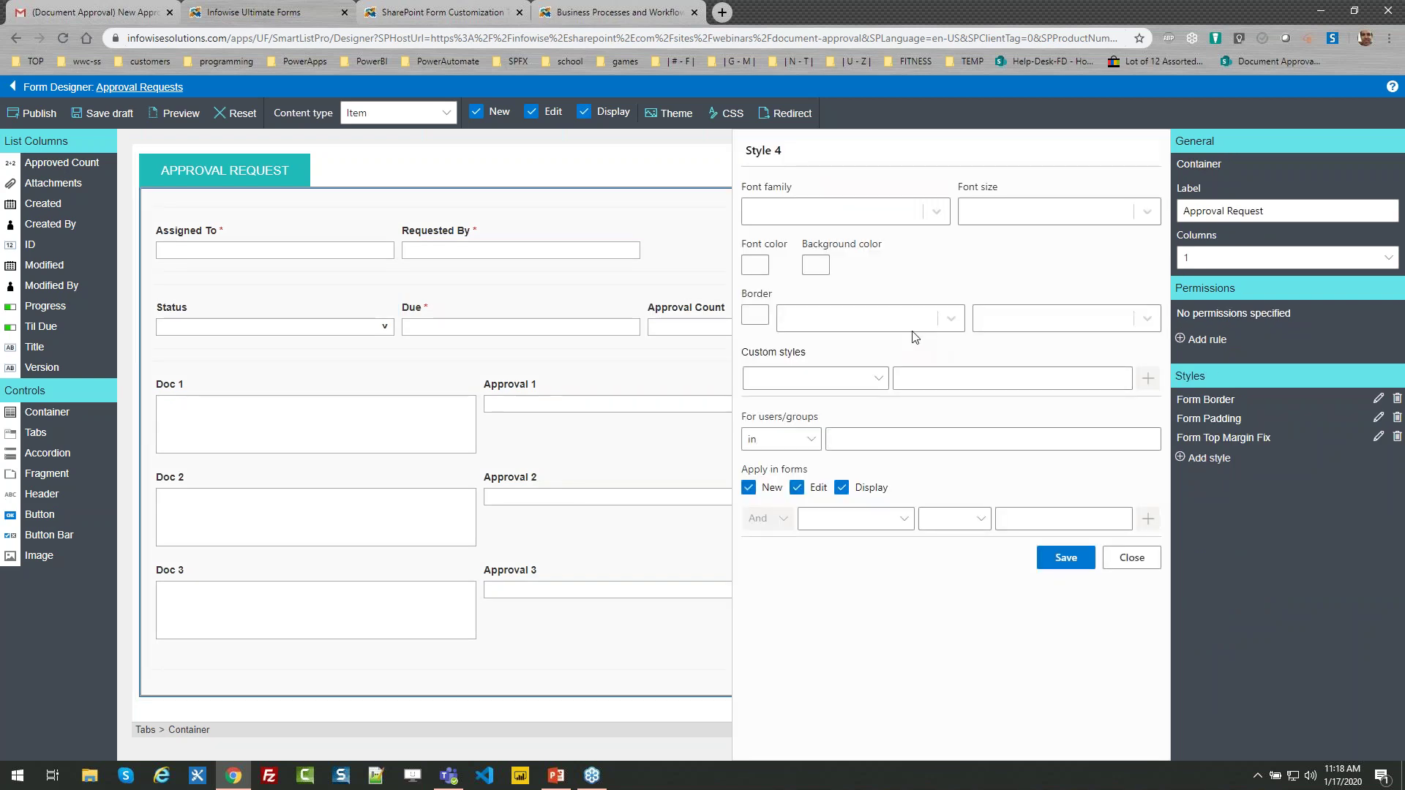
click(818, 269)
click(853, 473)
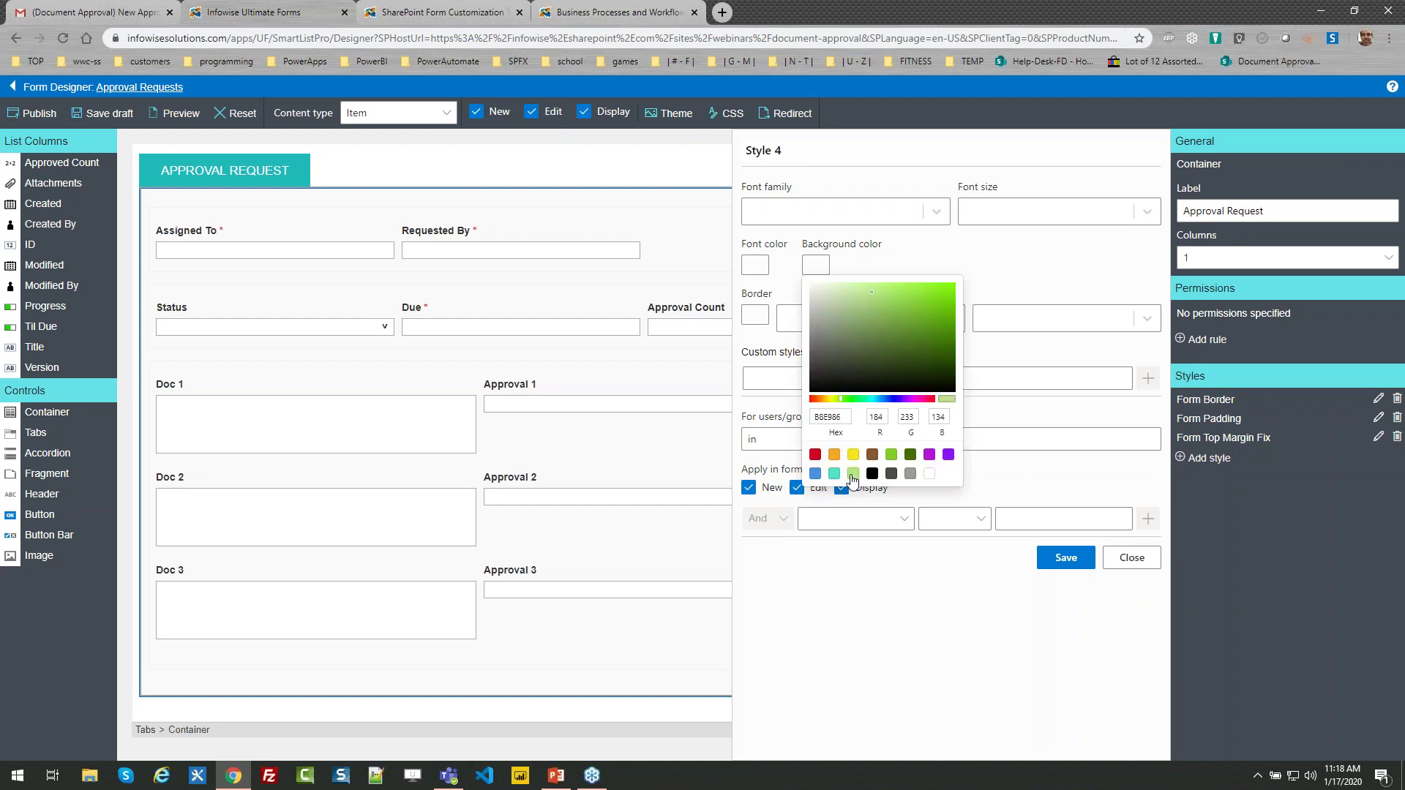
text(Background color green)
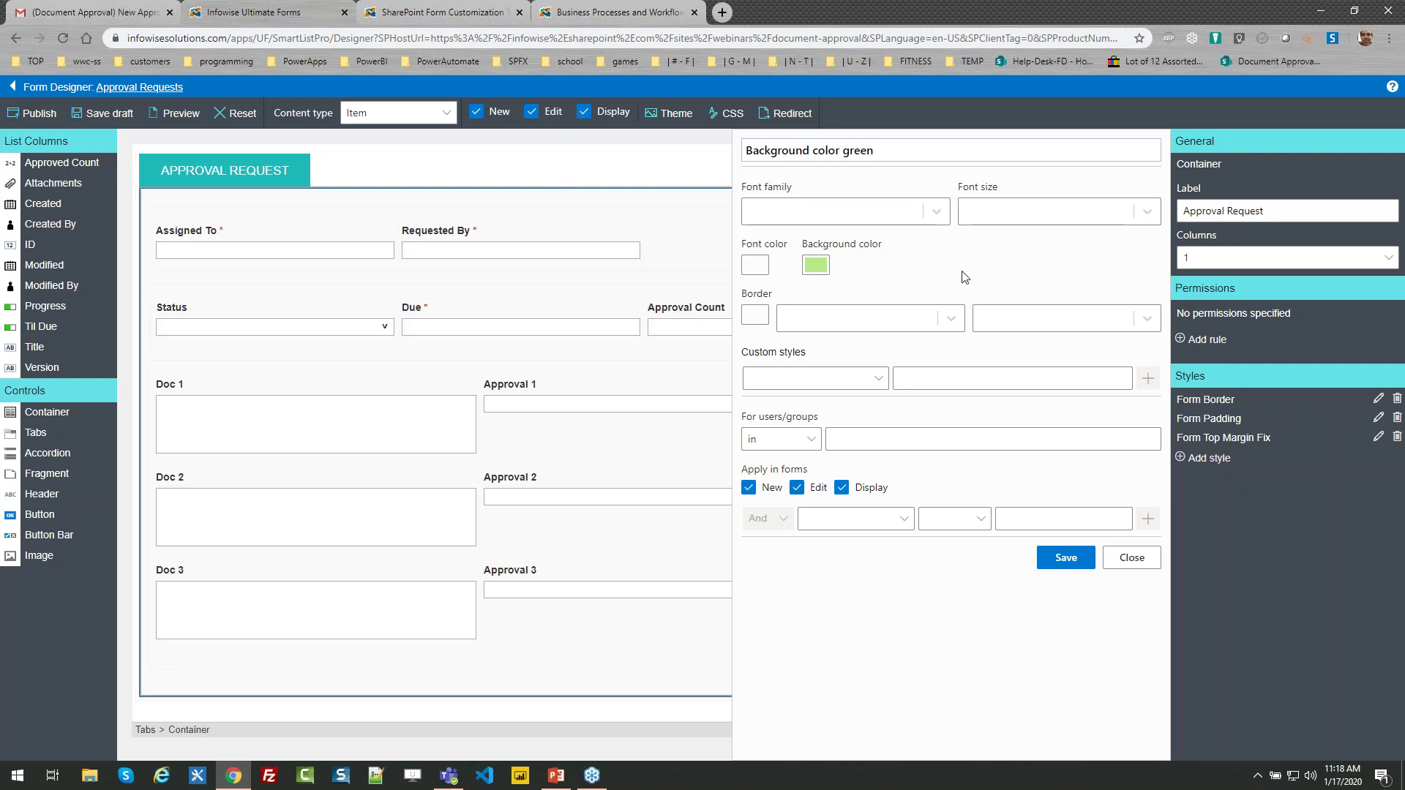
click(1055, 557)
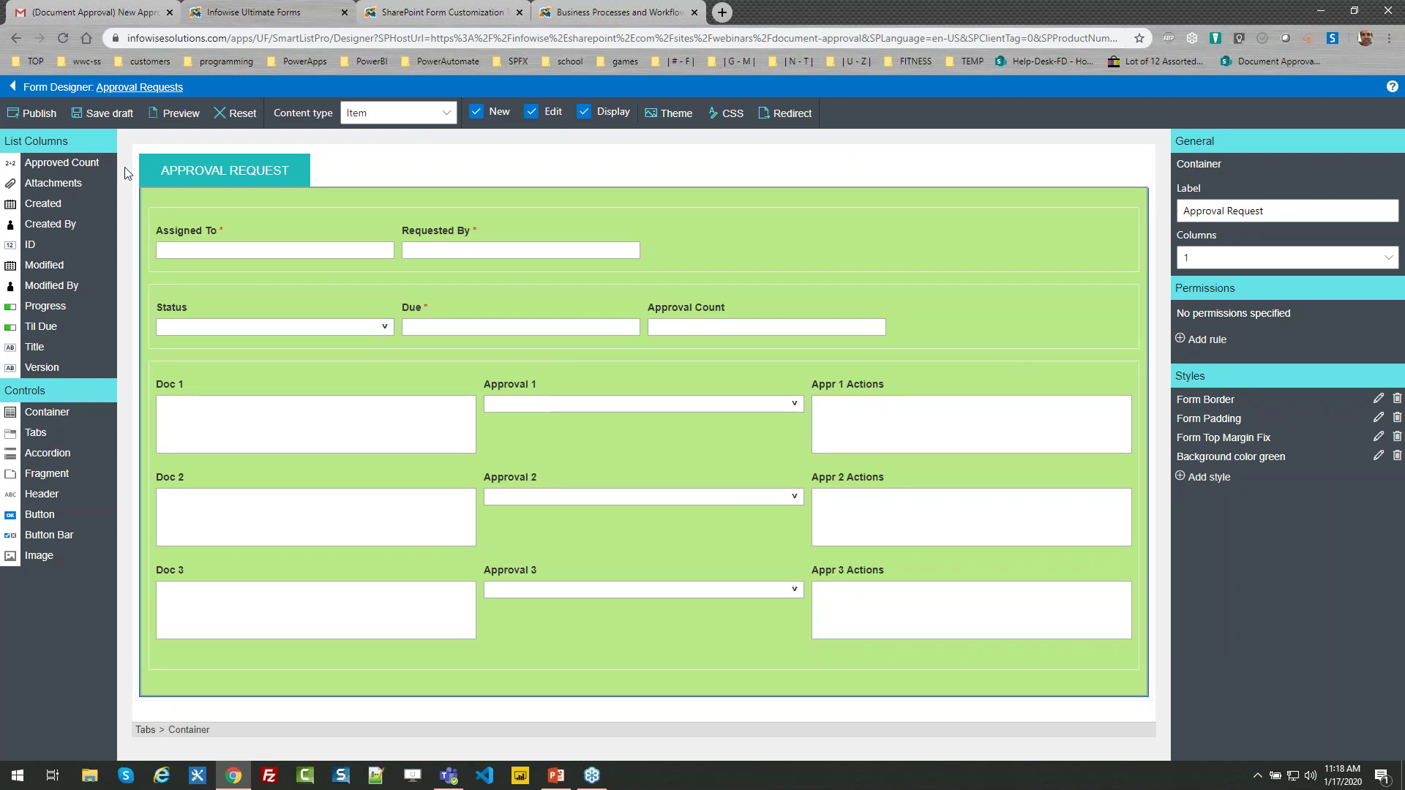
click(12, 87)
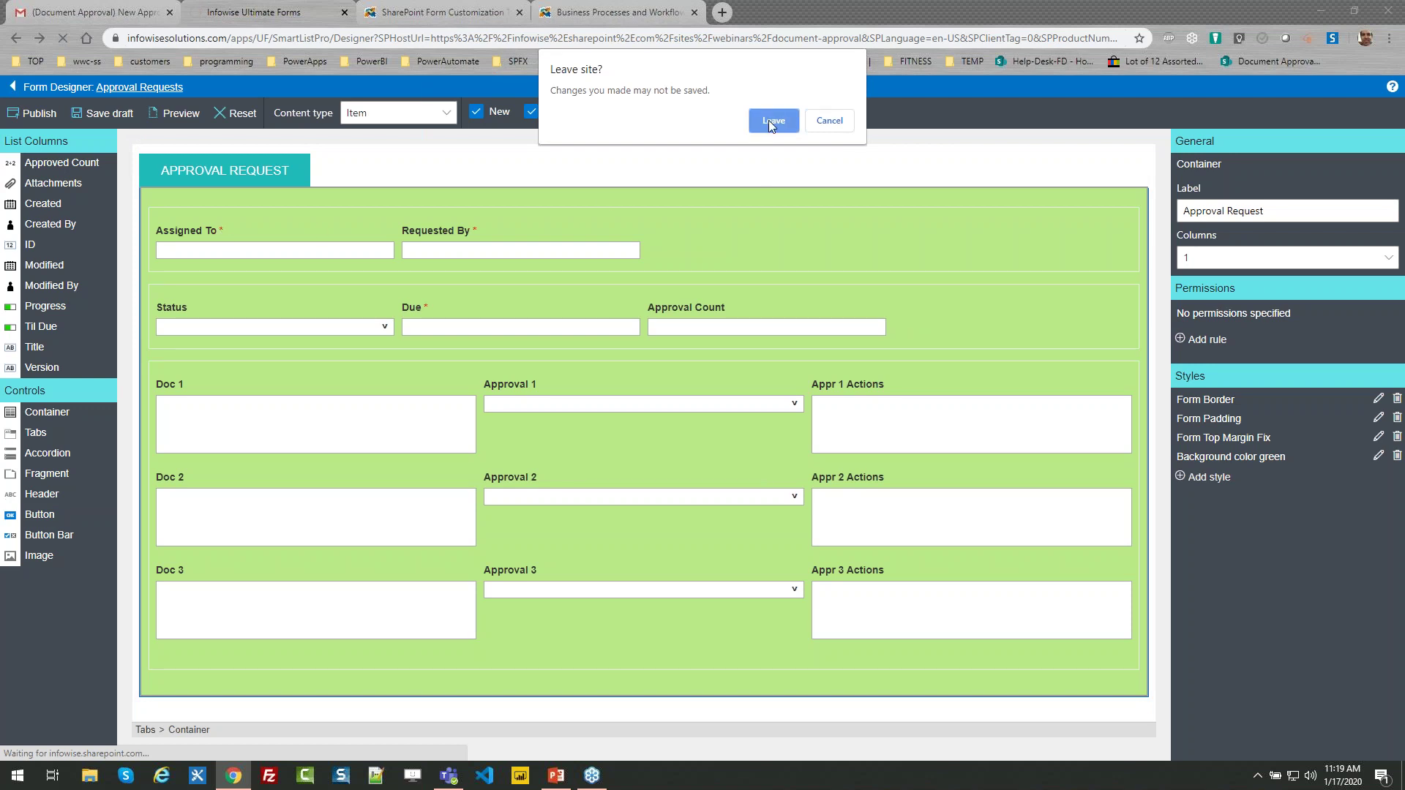
click(768, 120)
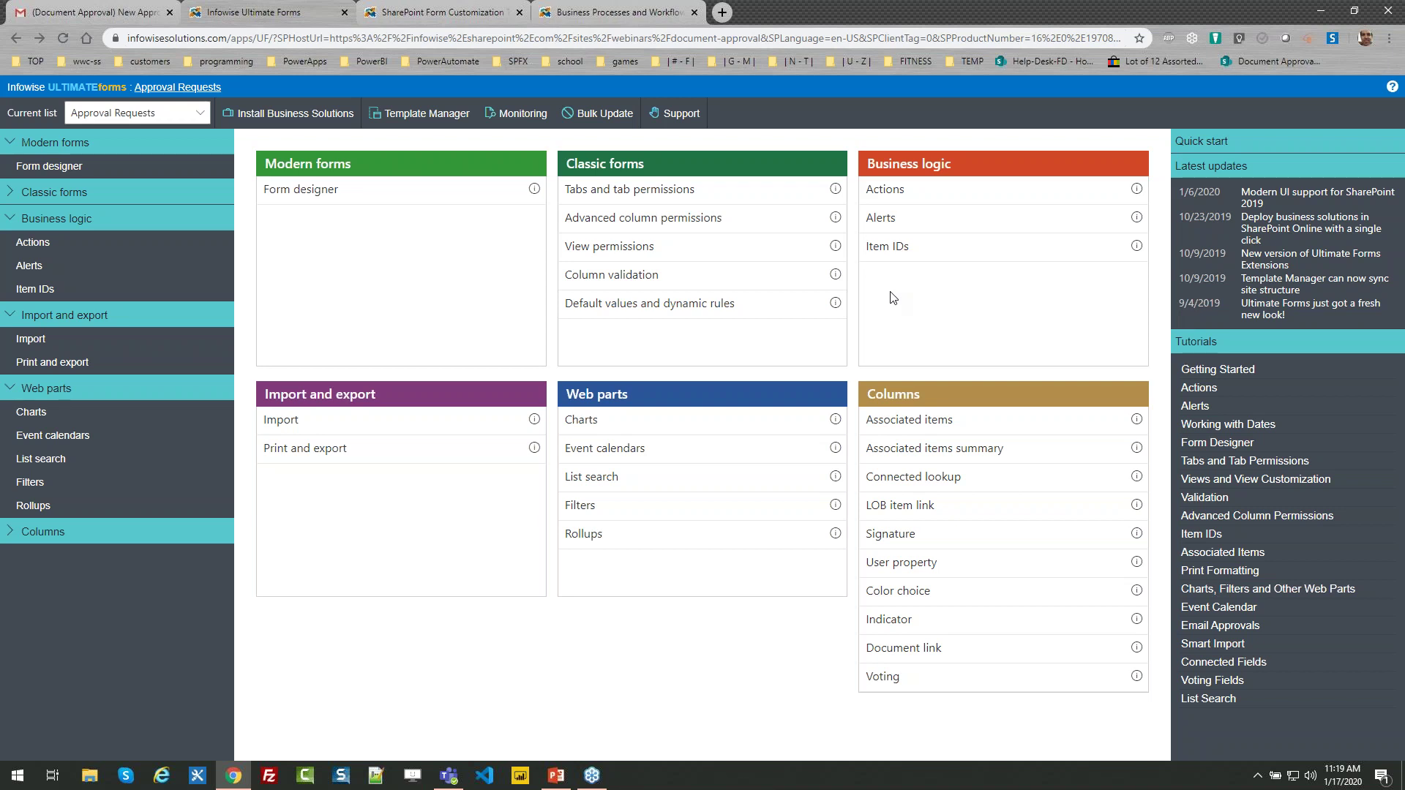
Choose Actions under Business logic for the Approval Requests list
click(883, 191)
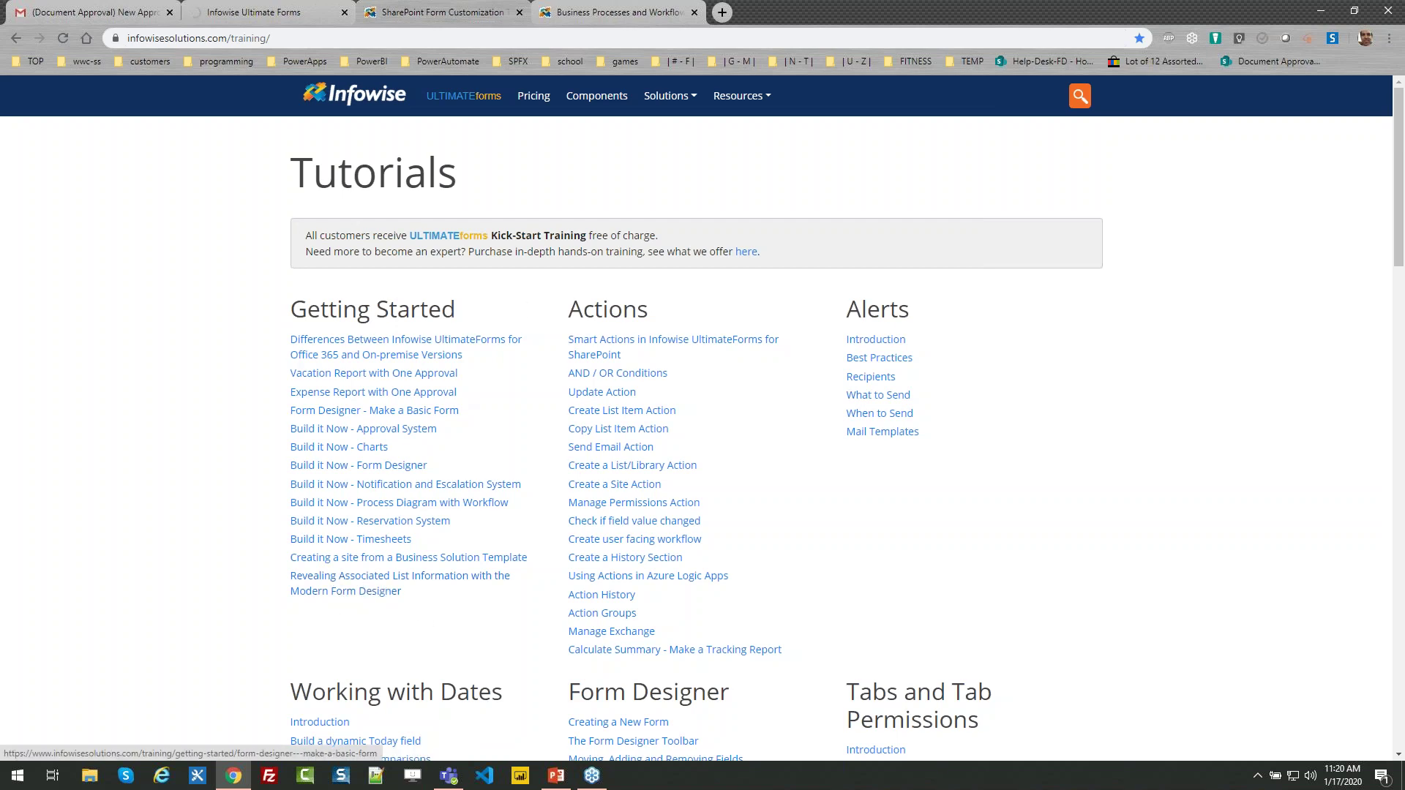
Open the 'Creating a site from a Business Solution Template' tutorial from the Tutorials index
mouse_move(752, 104)
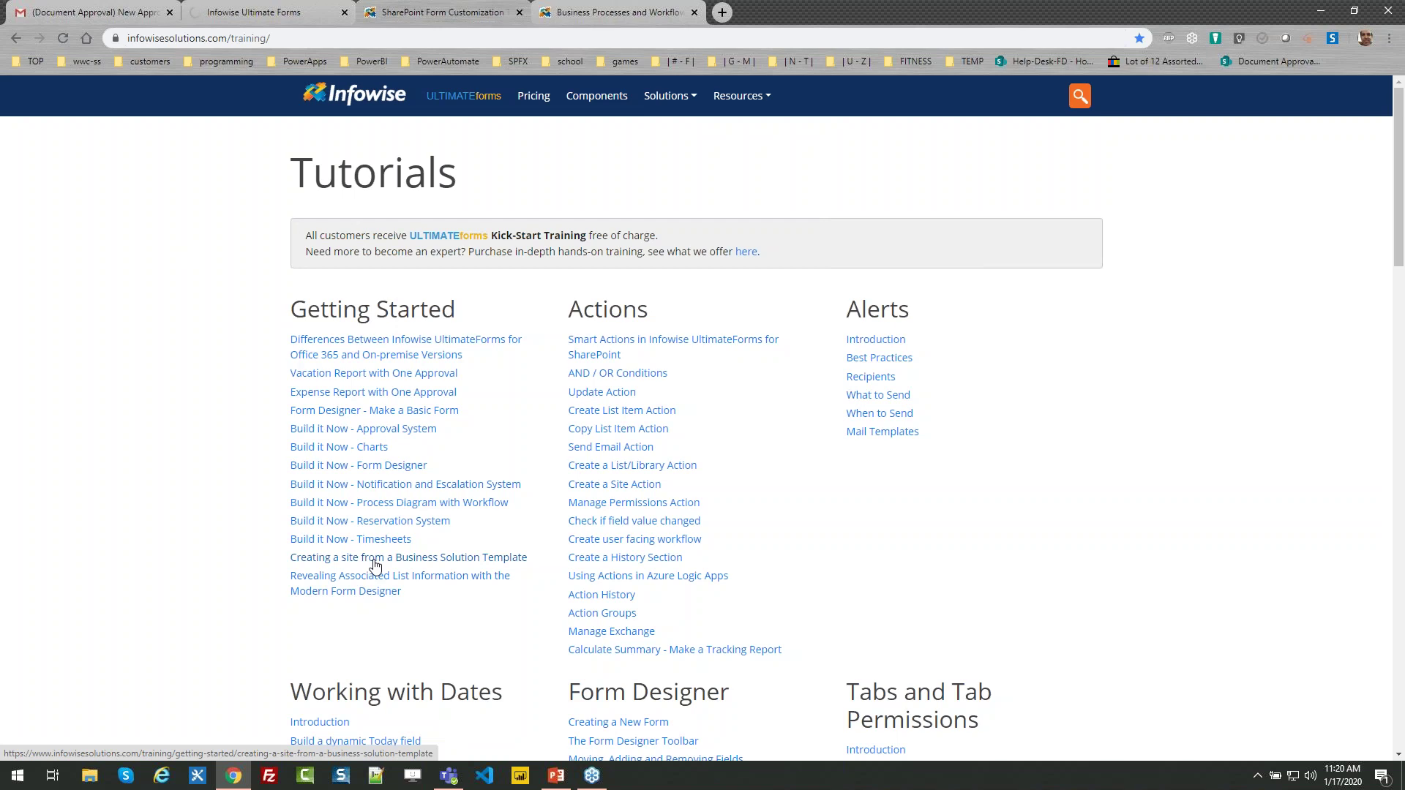
click(461, 560)
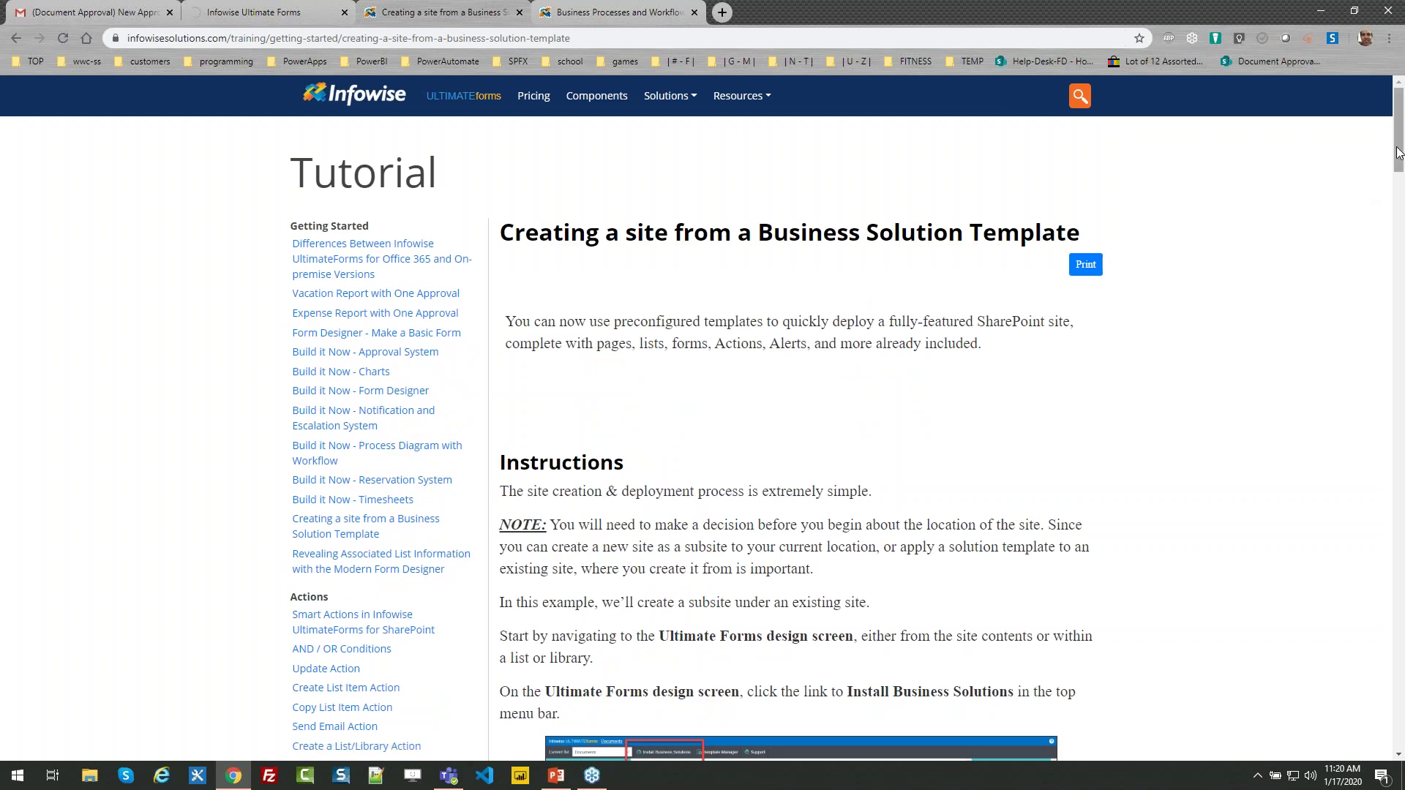
Skim the site-template tutorial's instructions and go back to the Tutorials index
mouse_move(1397, 119)
mouse_down()
mouse_move(1398, 601)
mouse_move(1397, 117)
mouse_up()
click(15, 38)
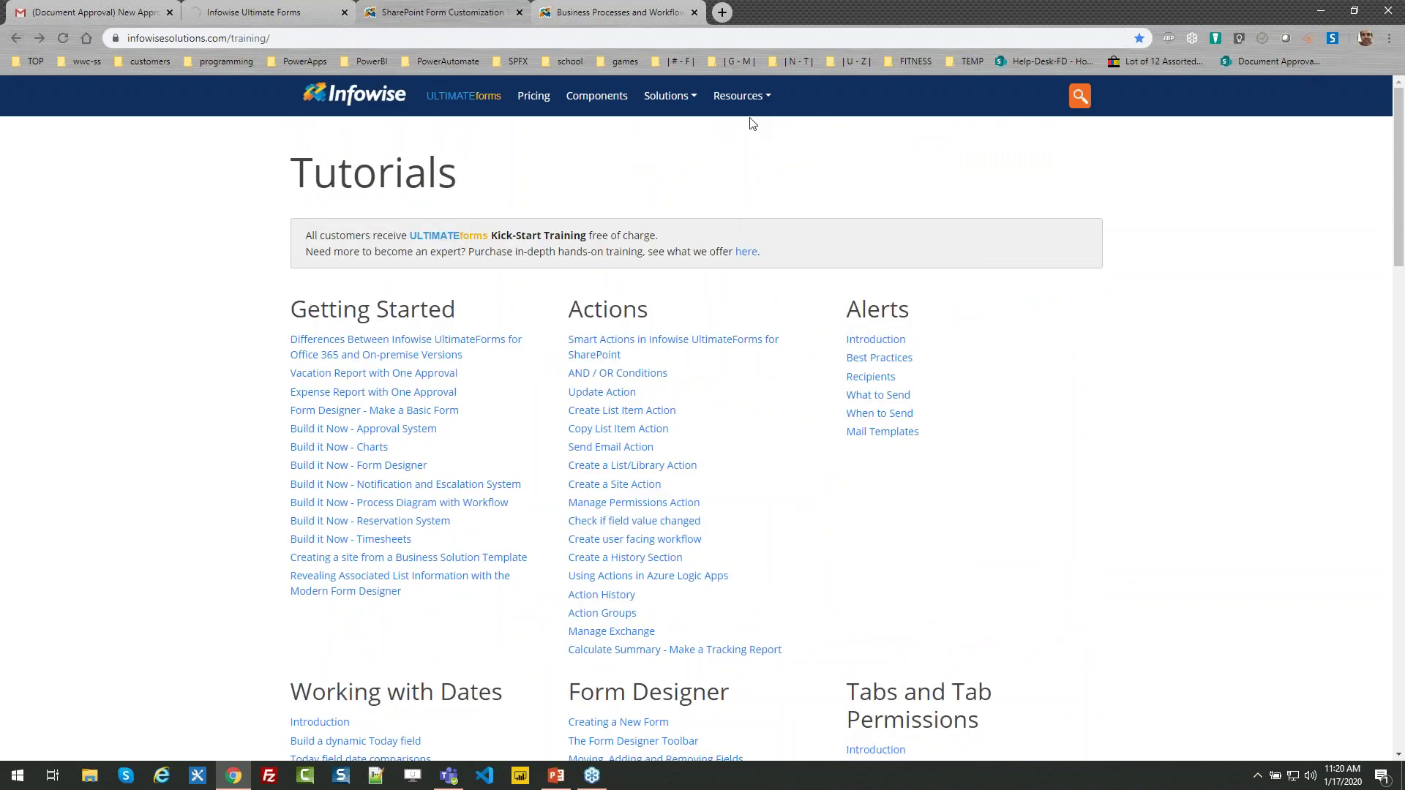
Go to the ULTIMATEforms Quick Start page and bring up the app download form
click(465, 97)
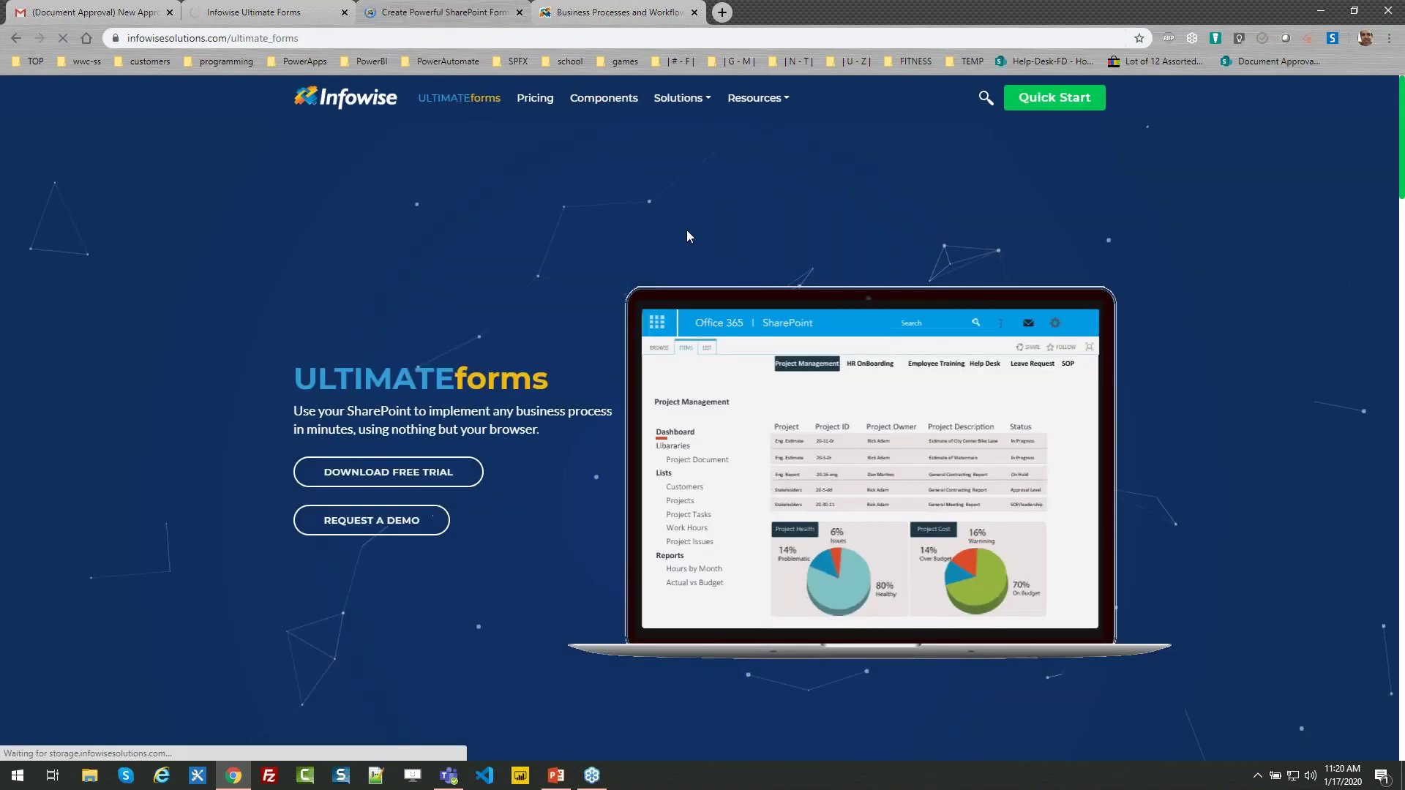
click(1054, 98)
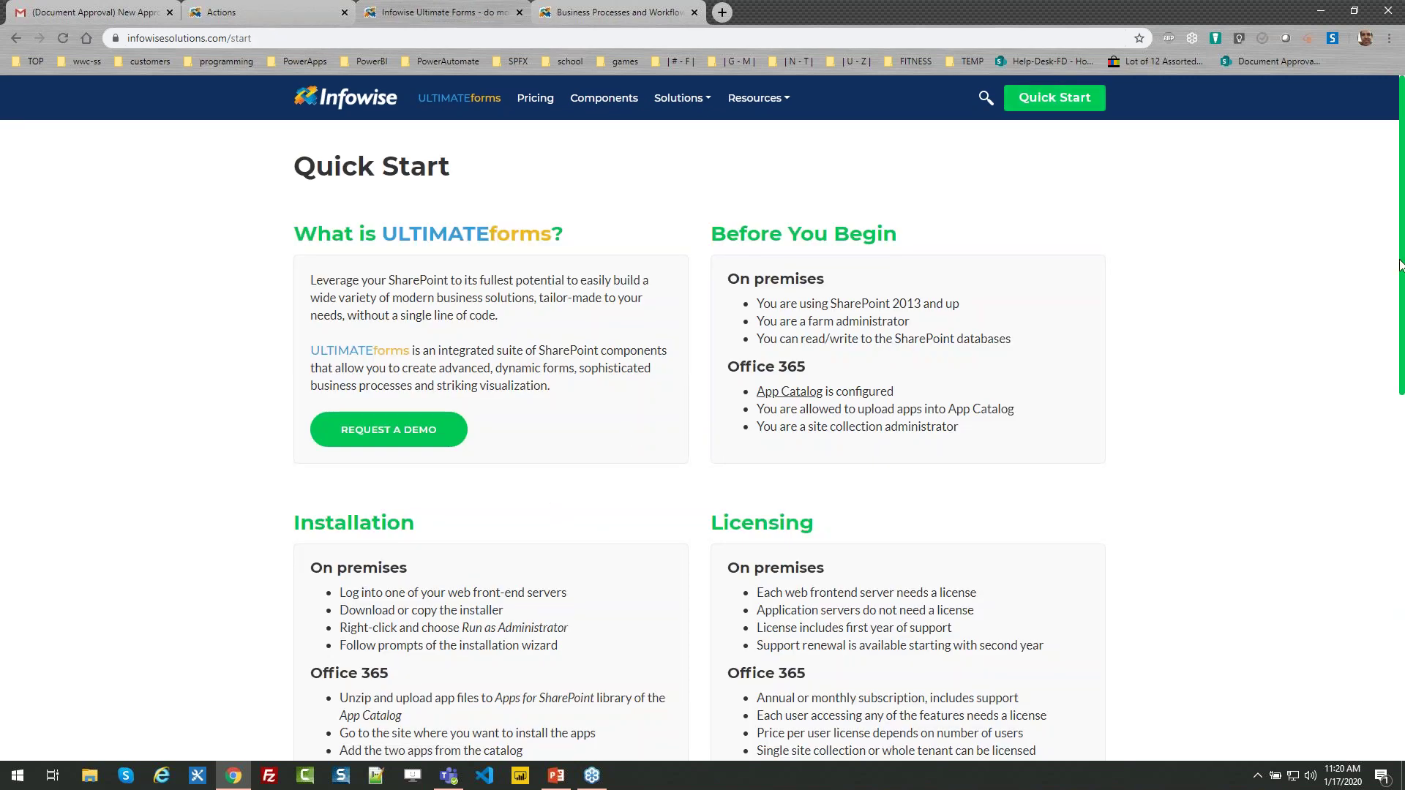
scroll(1401, 255, down, 2)
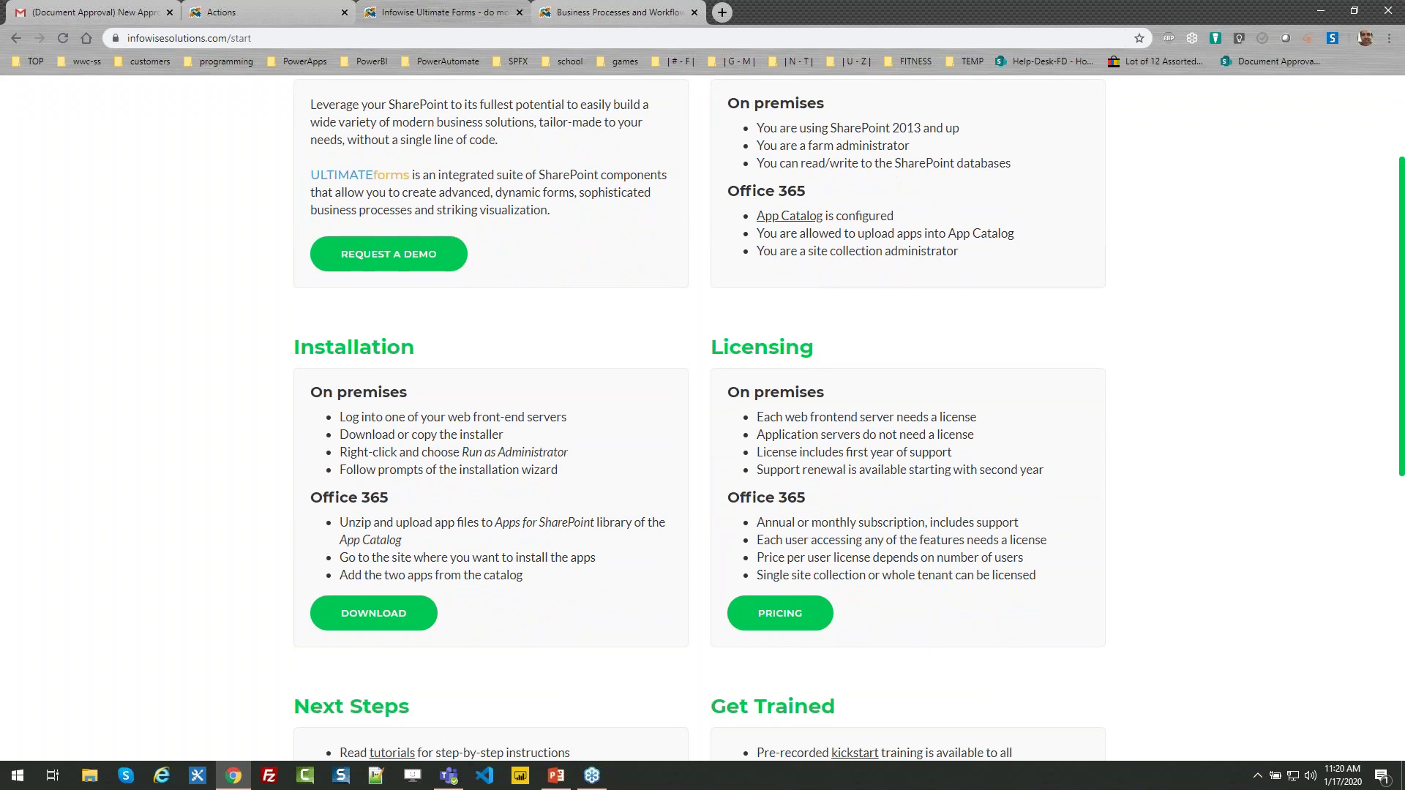
scroll(848, 420, down, 1)
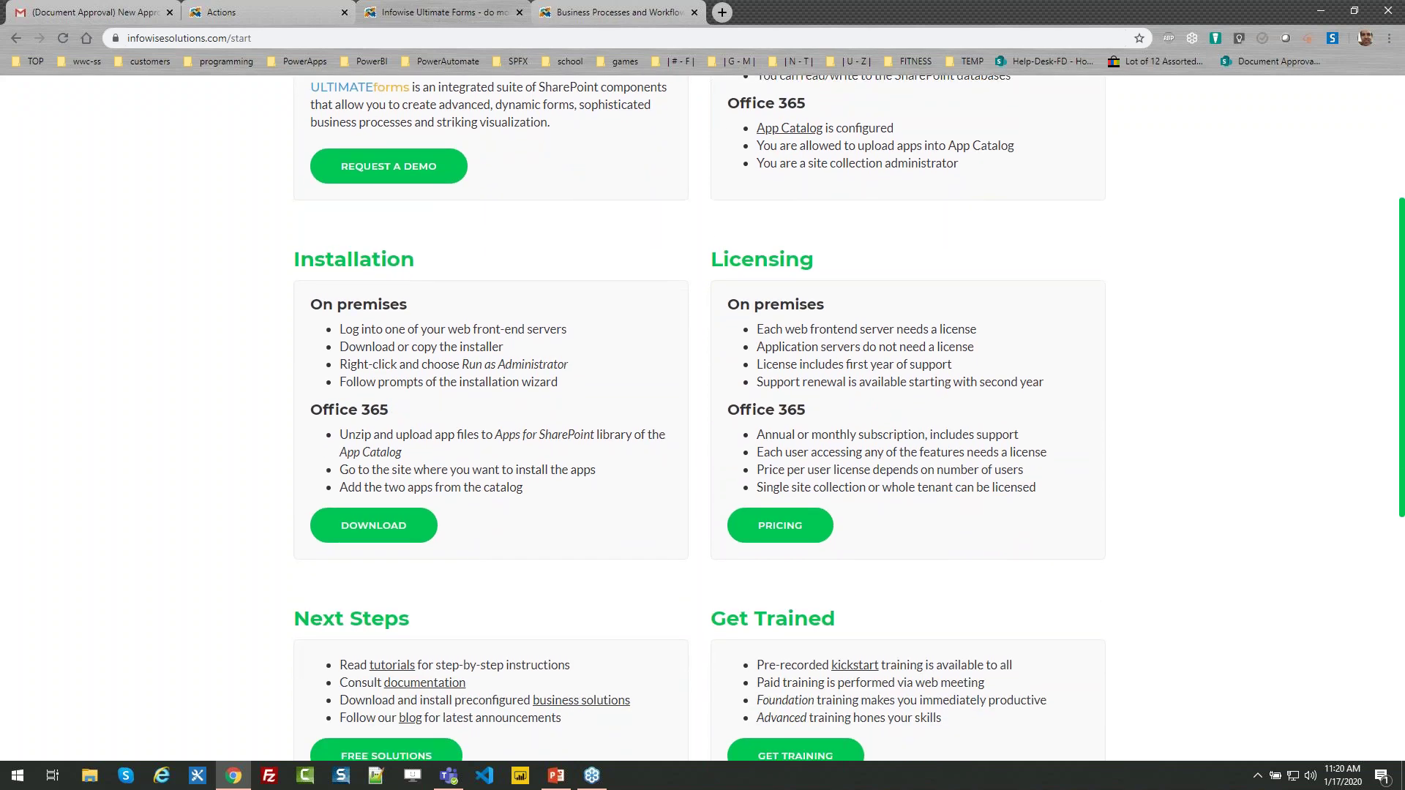
scroll(702, 417, down, 1)
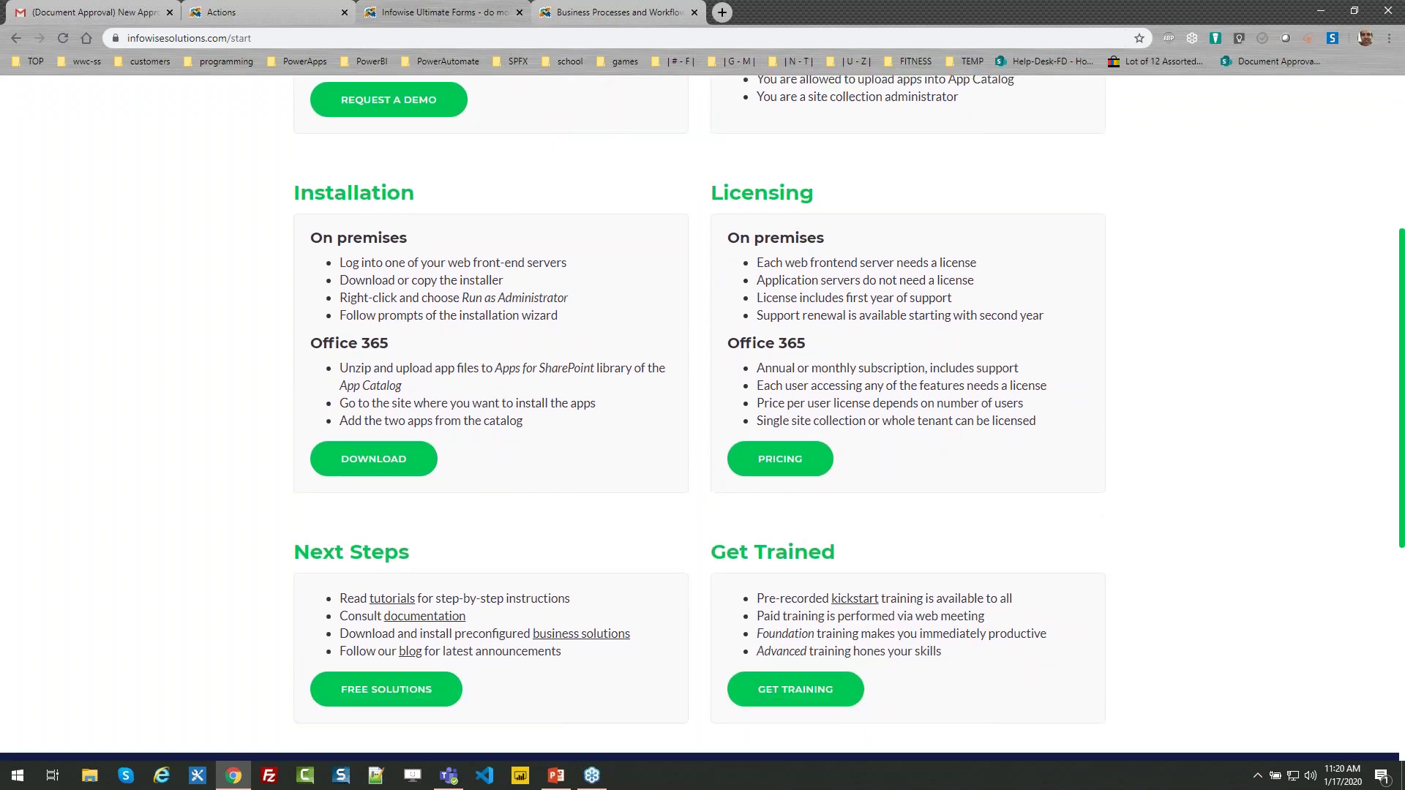
click(367, 472)
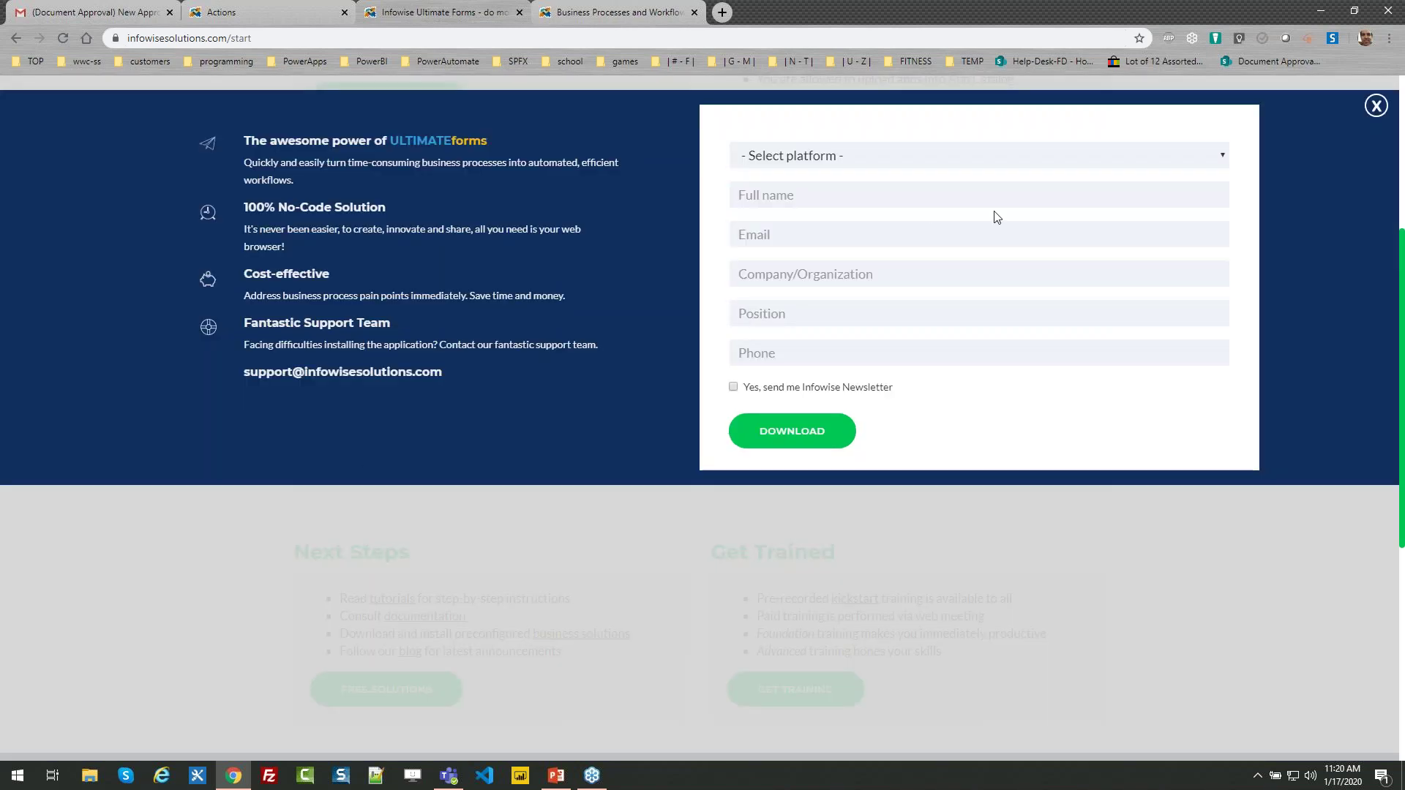
Choose Office 365 as platform, view its installation instructions, then return to the Approval Requests actions
click(1192, 158)
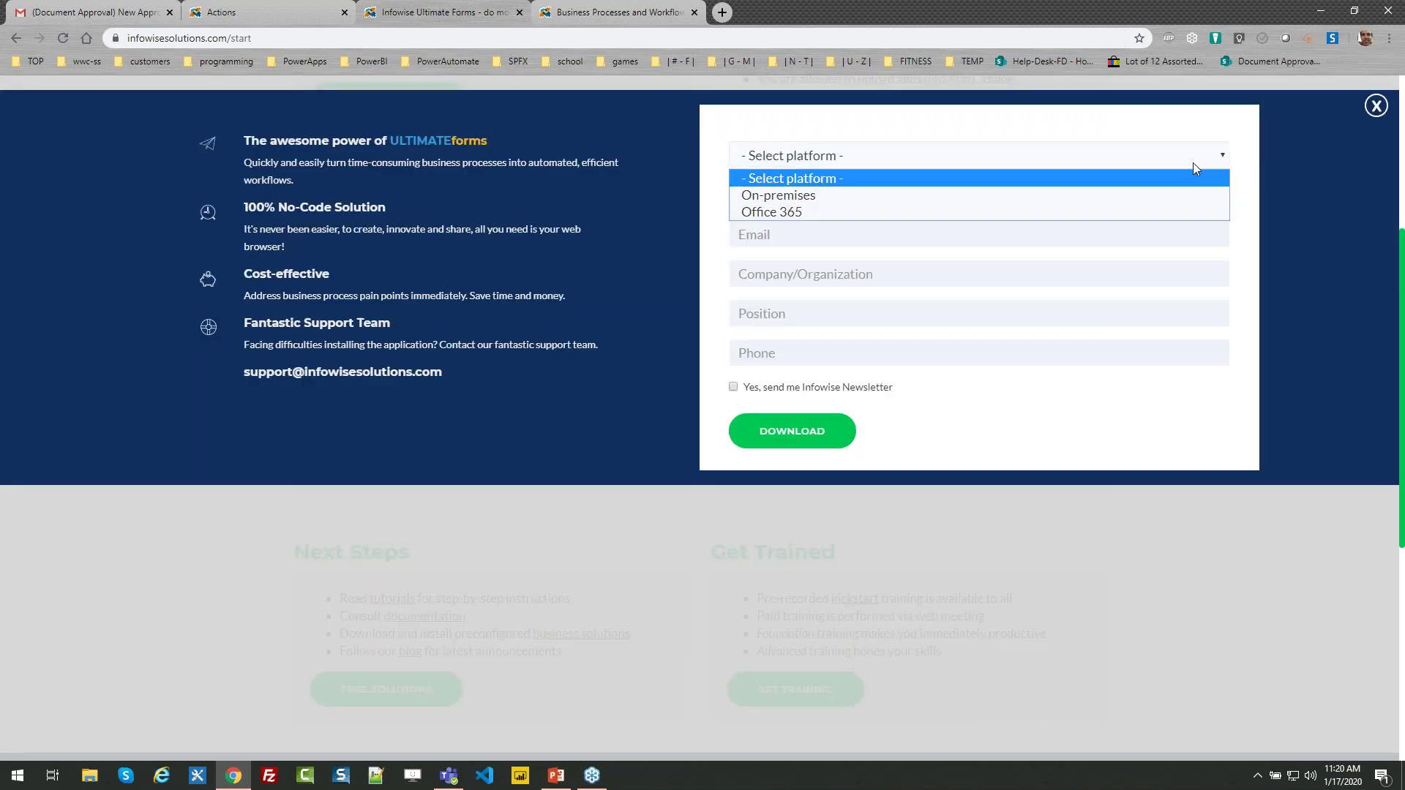
click(788, 210)
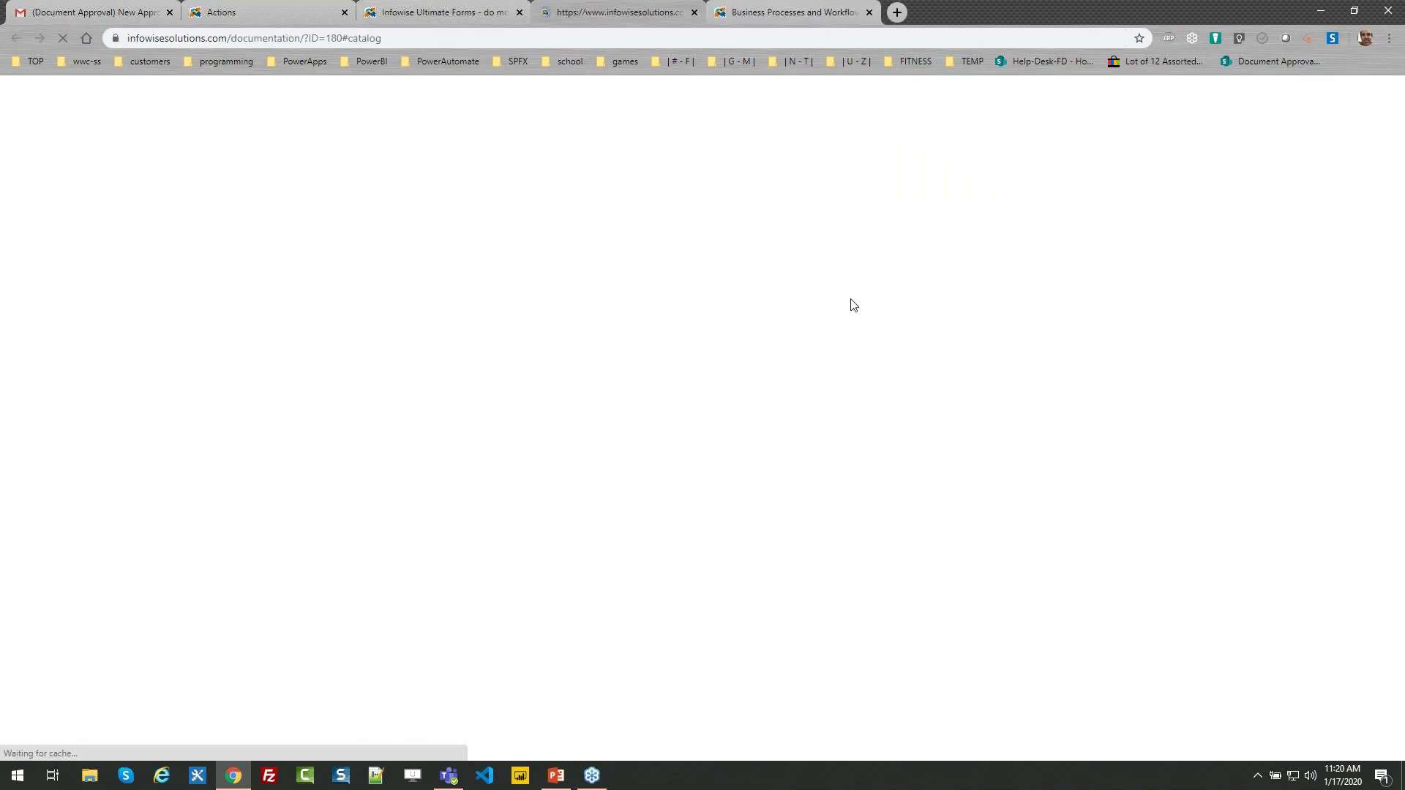
click(979, 176)
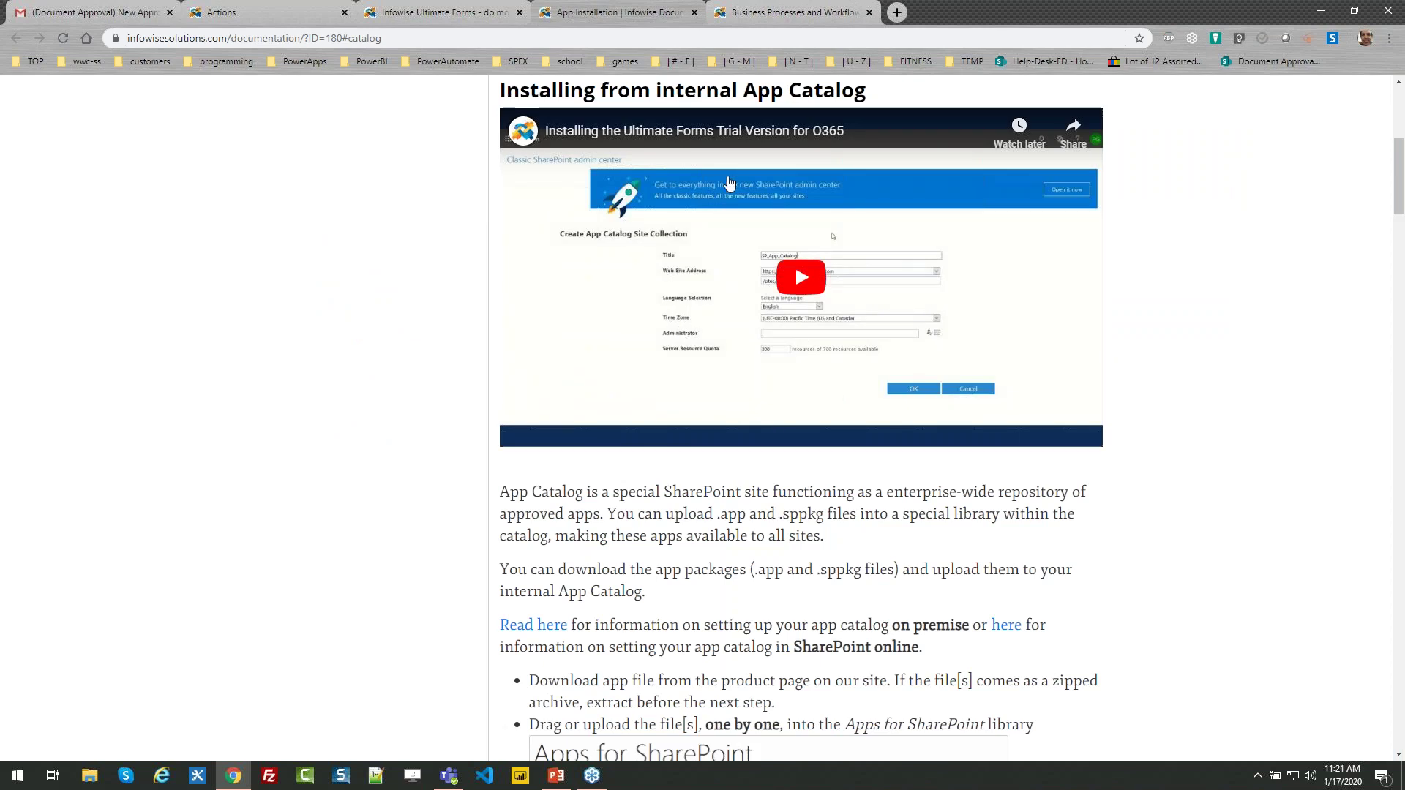
click(695, 13)
click(662, 12)
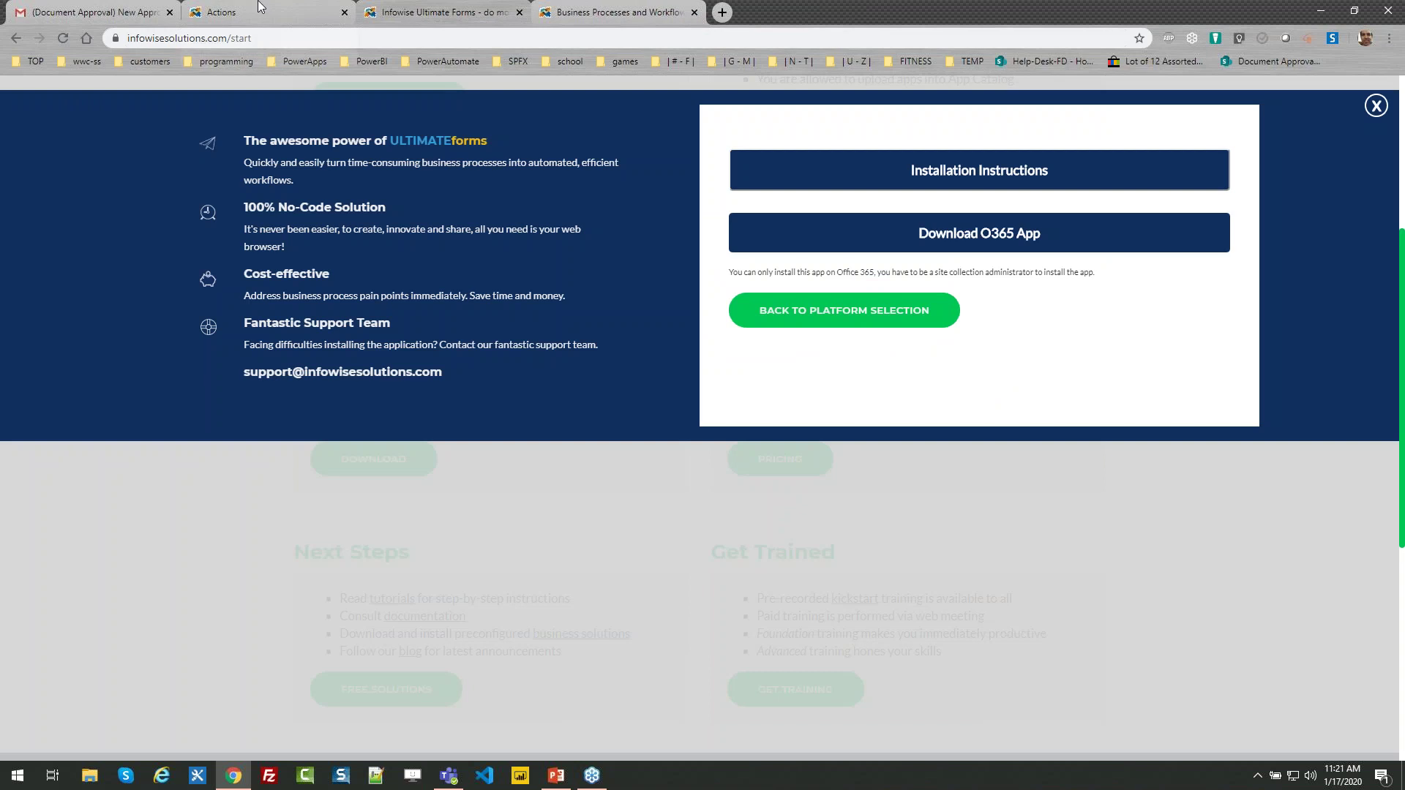
click(278, 13)
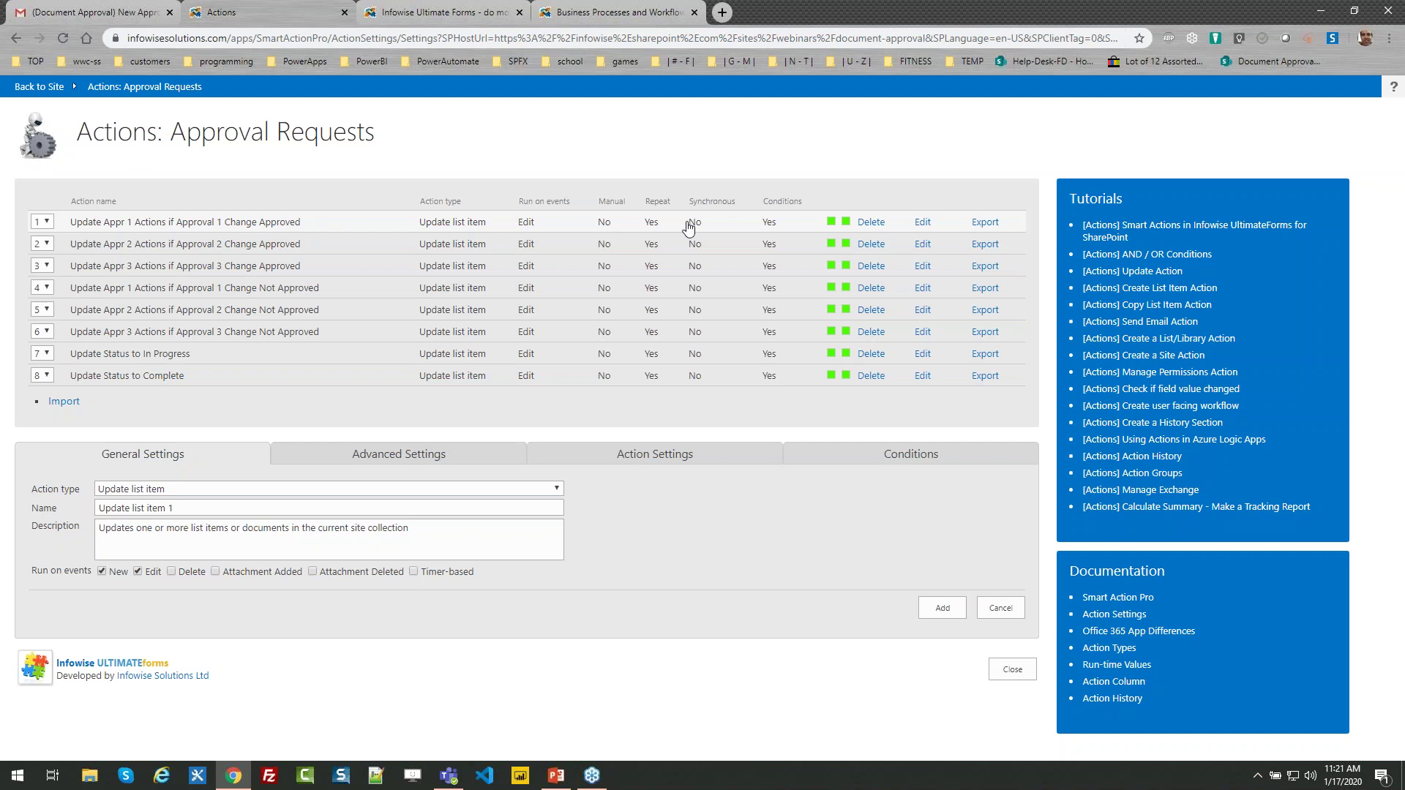
Review action 1's Approval 1 = Approved condition and Appr 1 Actions value, then edit Update Status to Complete
click(921, 222)
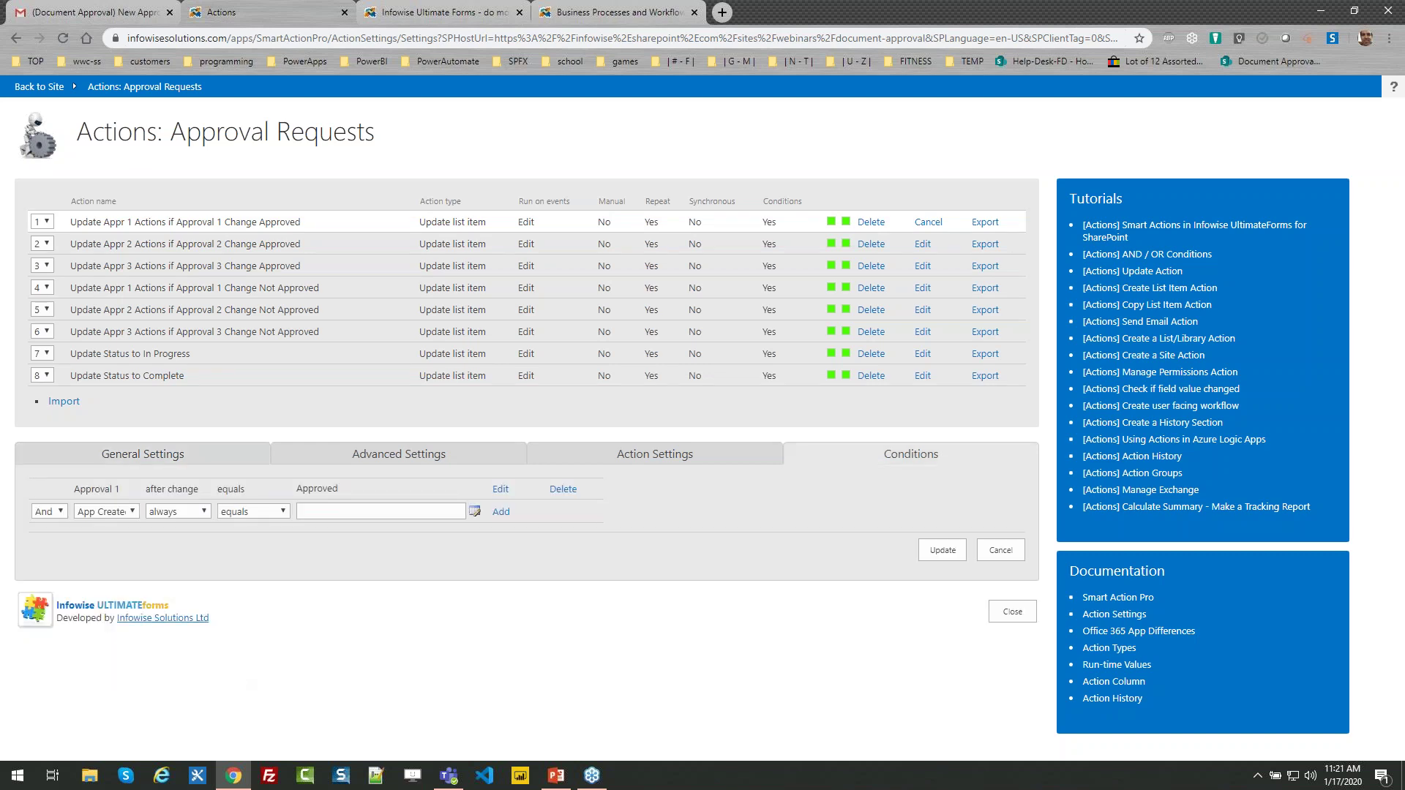
drag(121, 490, 70, 491)
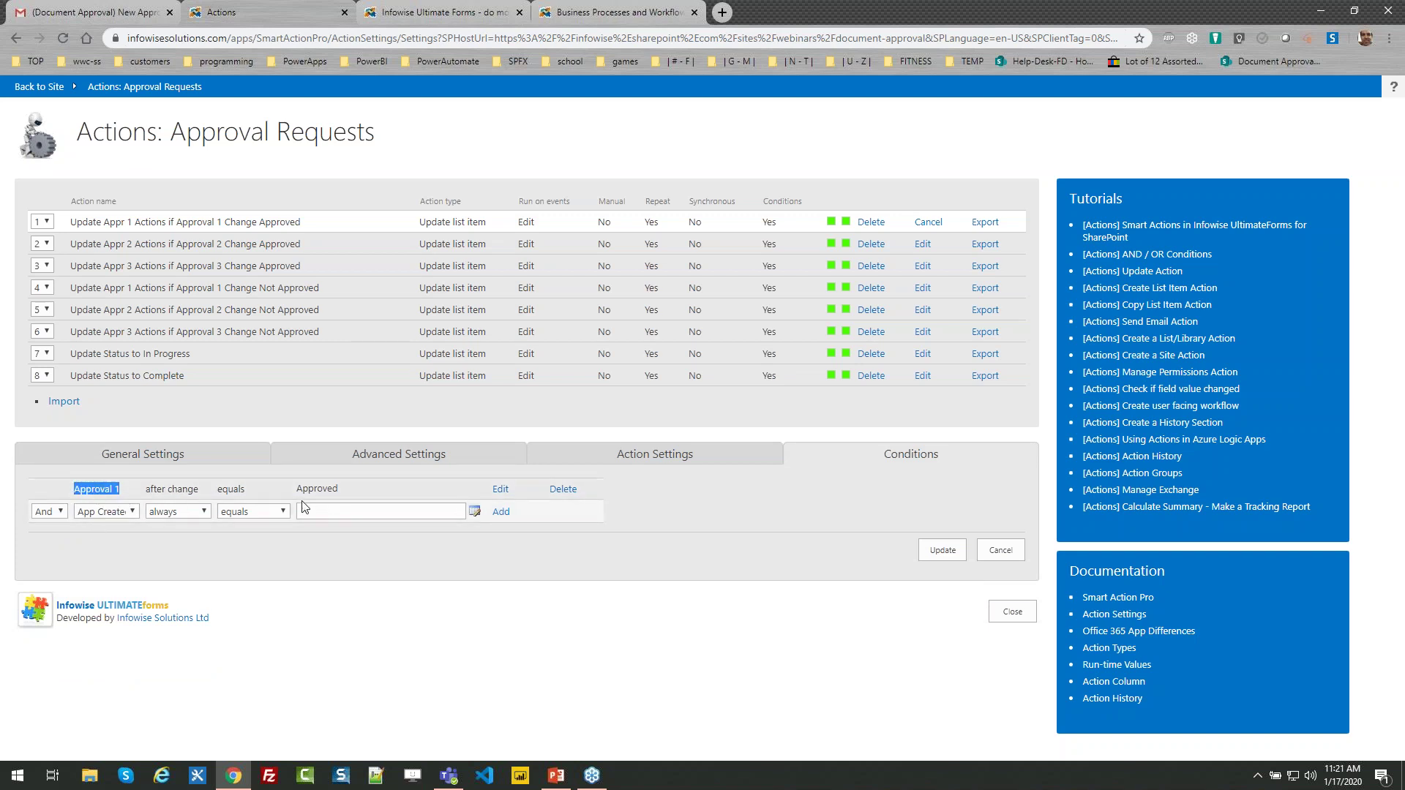
drag(341, 487, 295, 488)
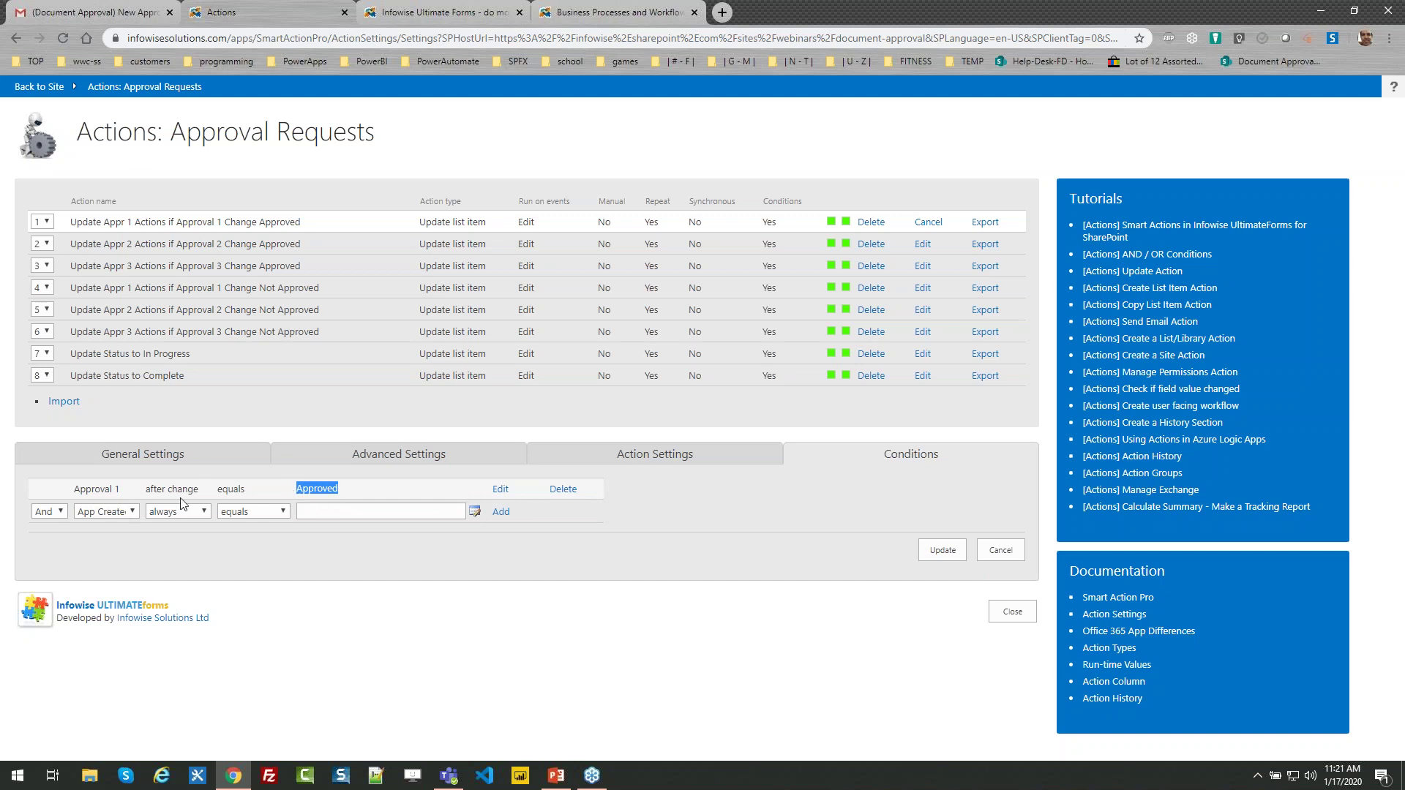
click(565, 456)
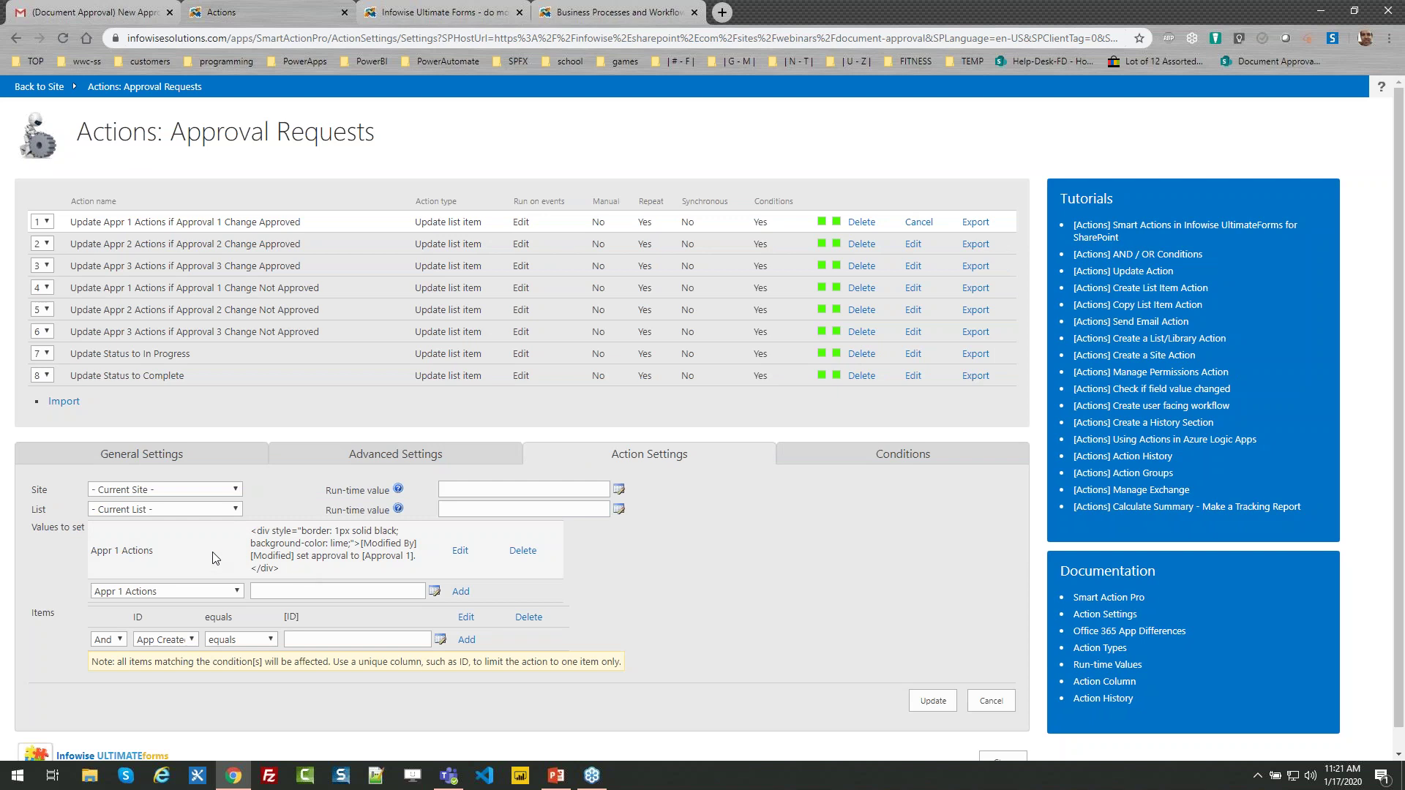
drag(164, 554, 91, 552)
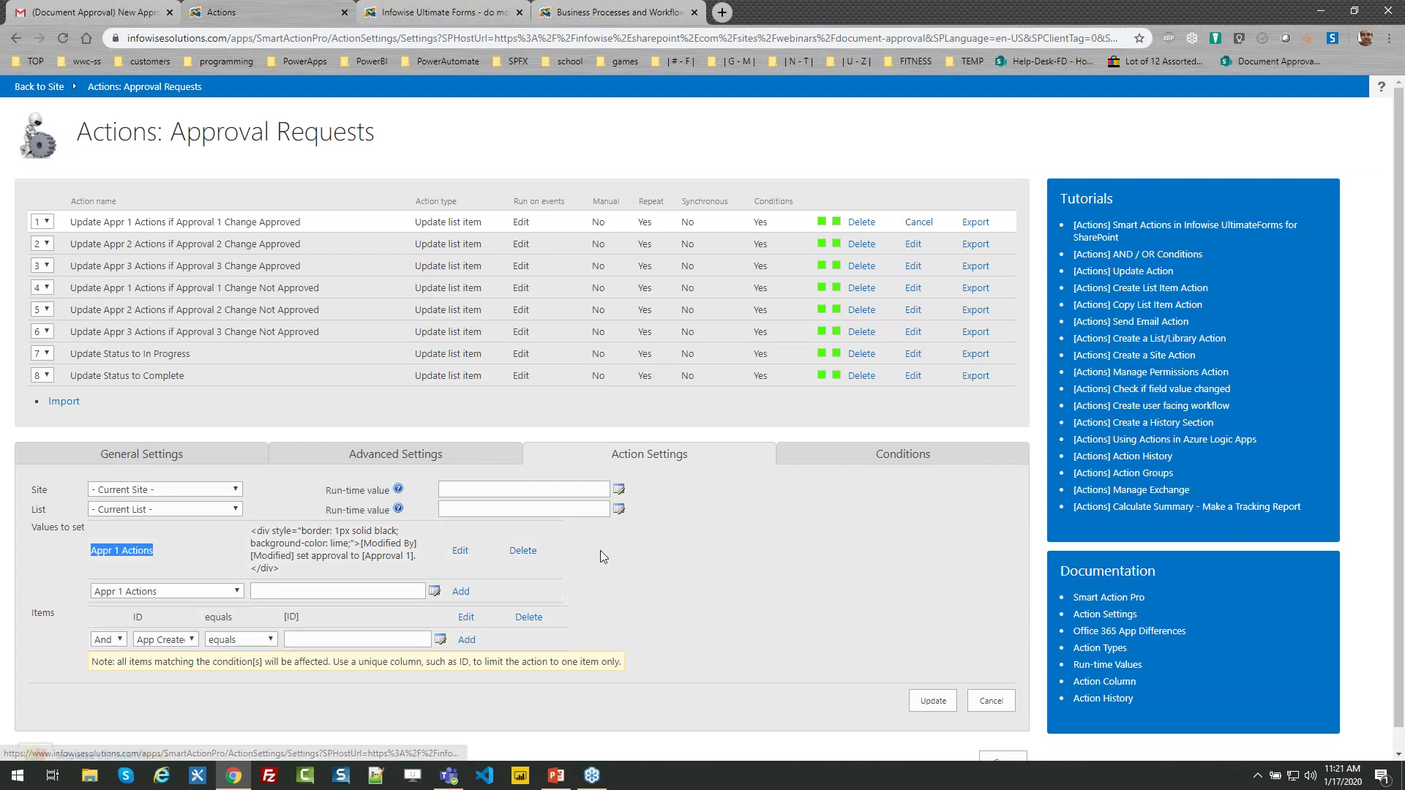
click(990, 700)
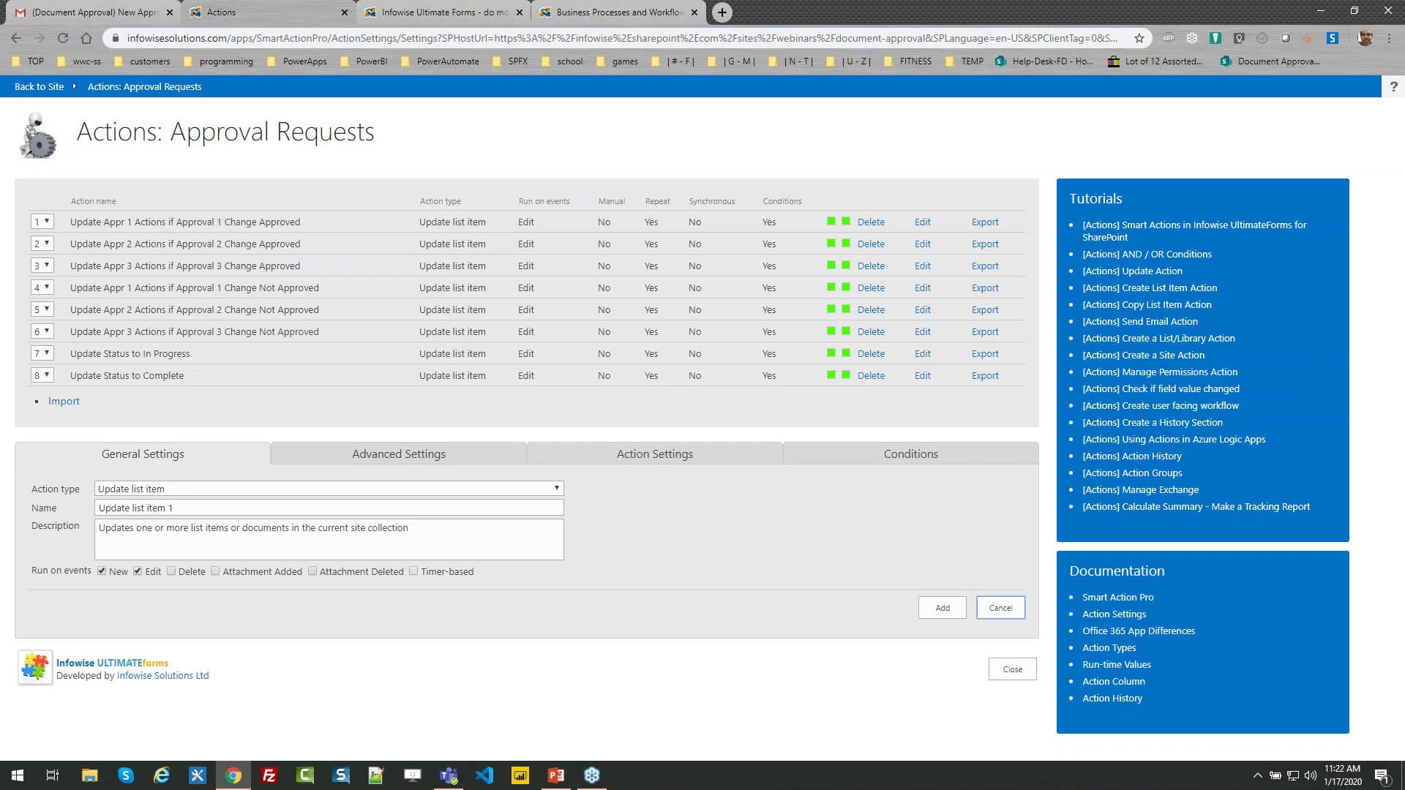
click(922, 375)
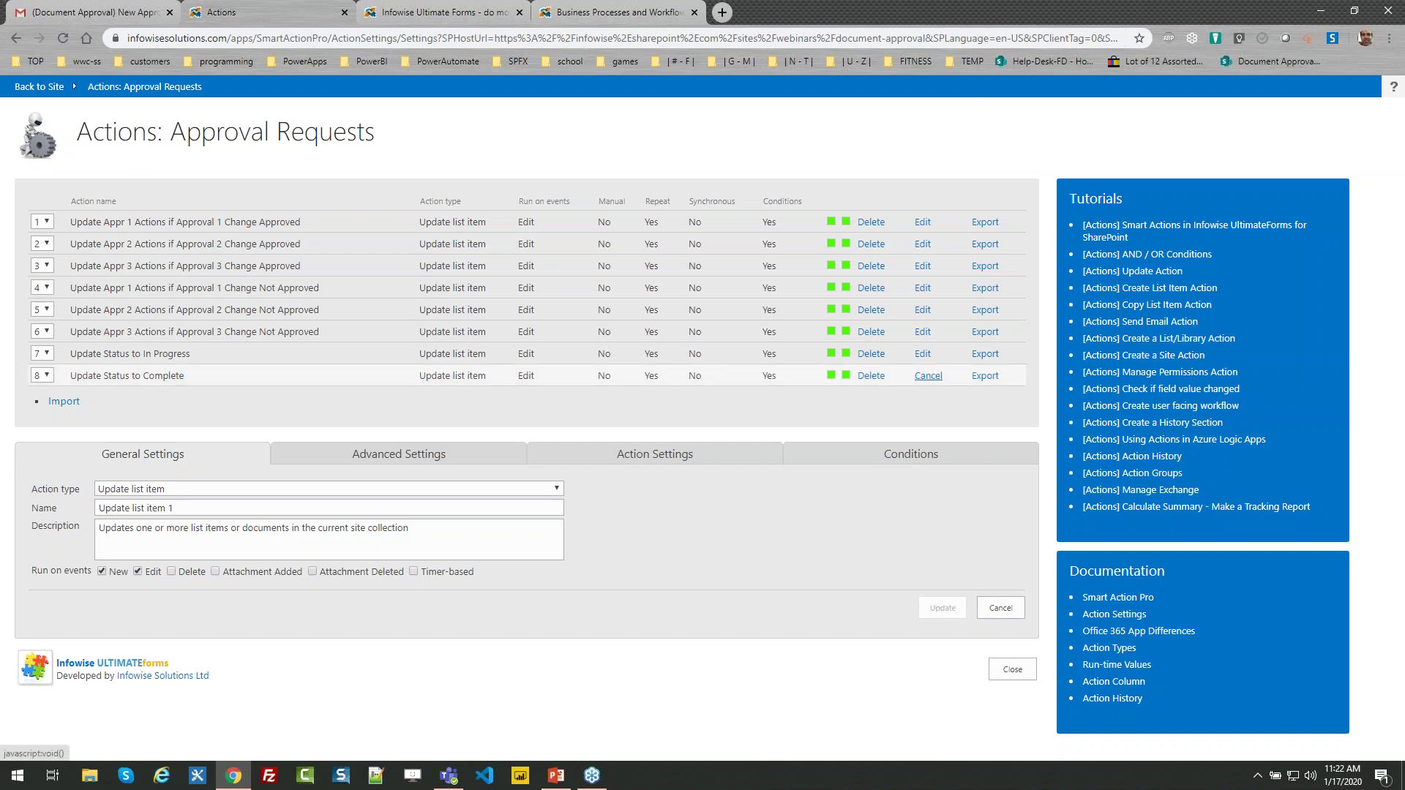
Inspect action 8's Approved Count condition and Status value, then close to the Ultimate Forms home
click(891, 461)
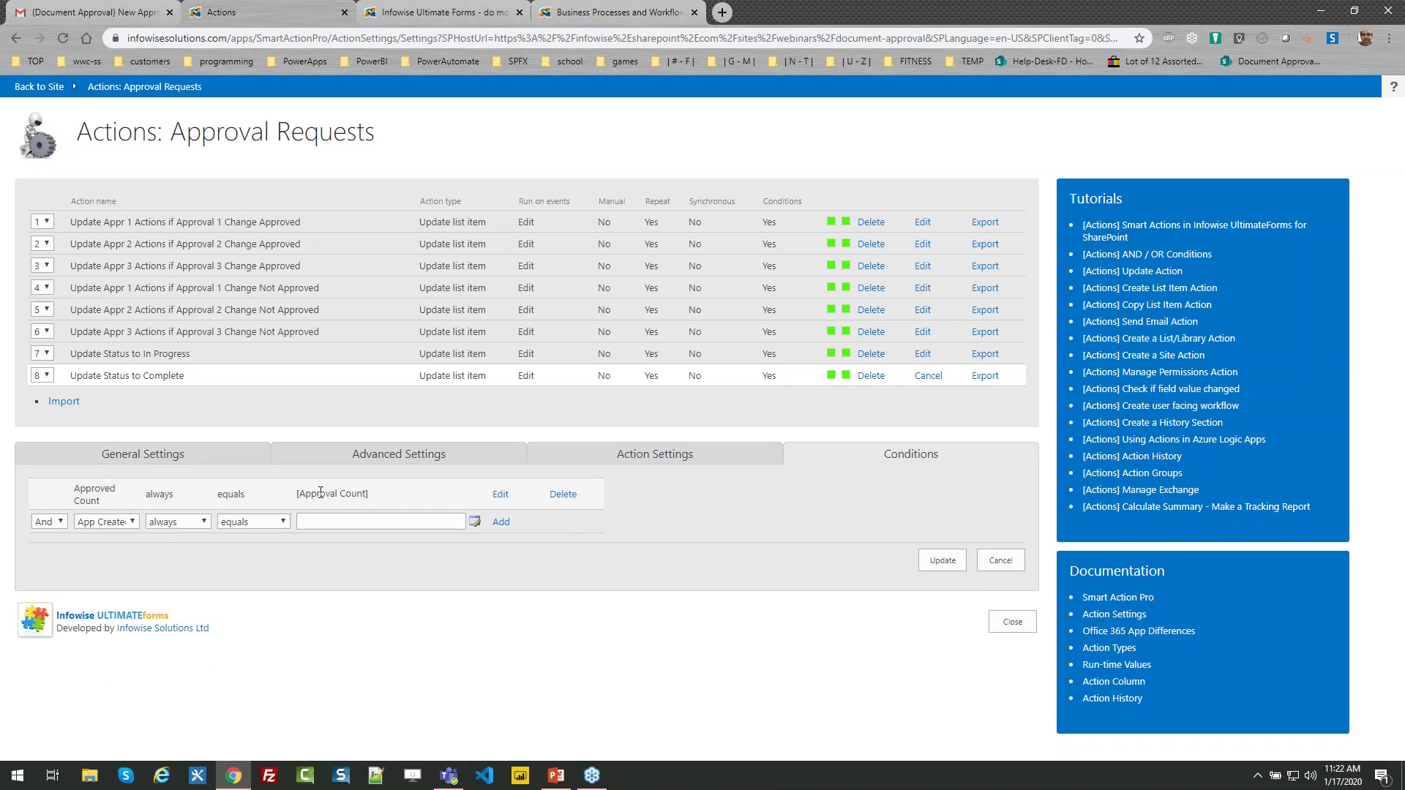
click(601, 459)
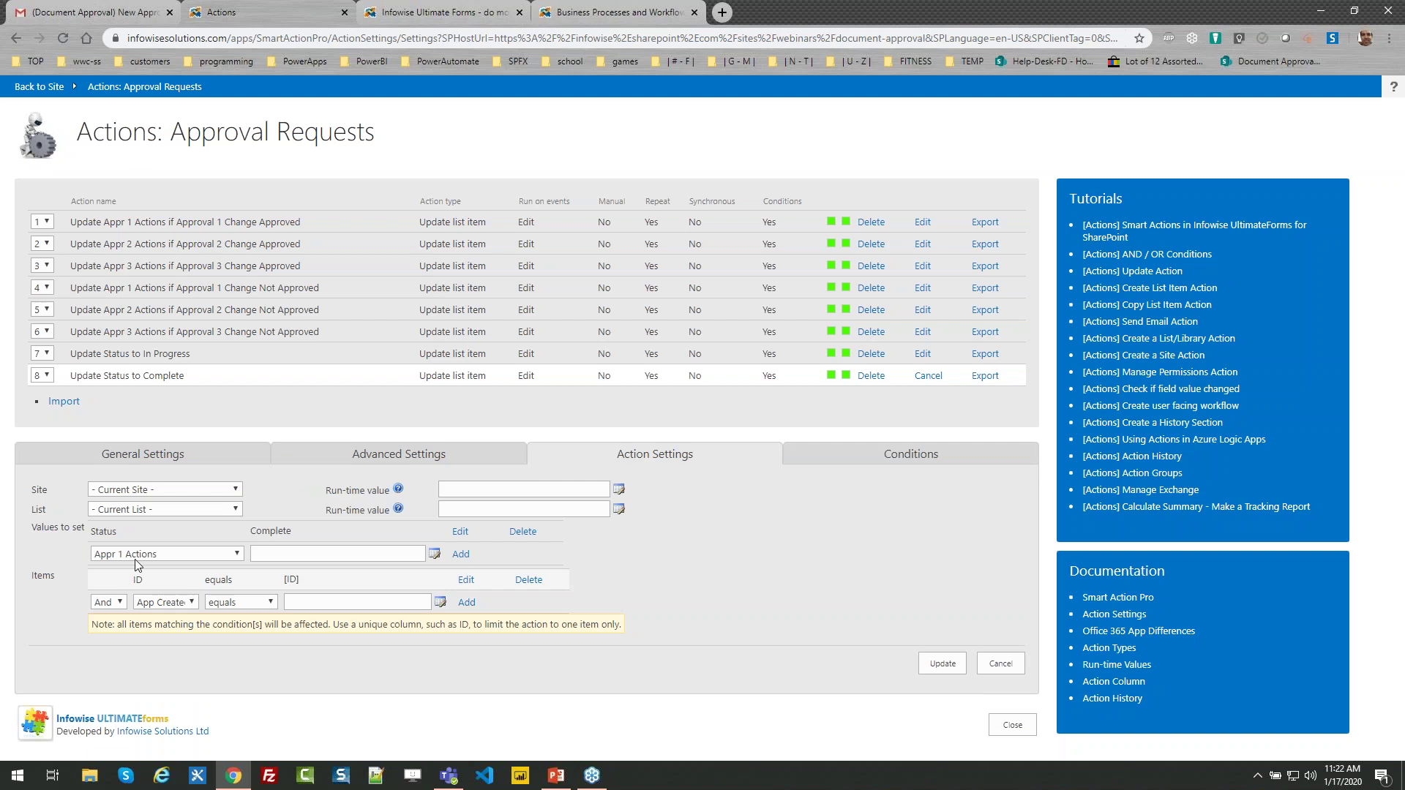
double_click(108, 531)
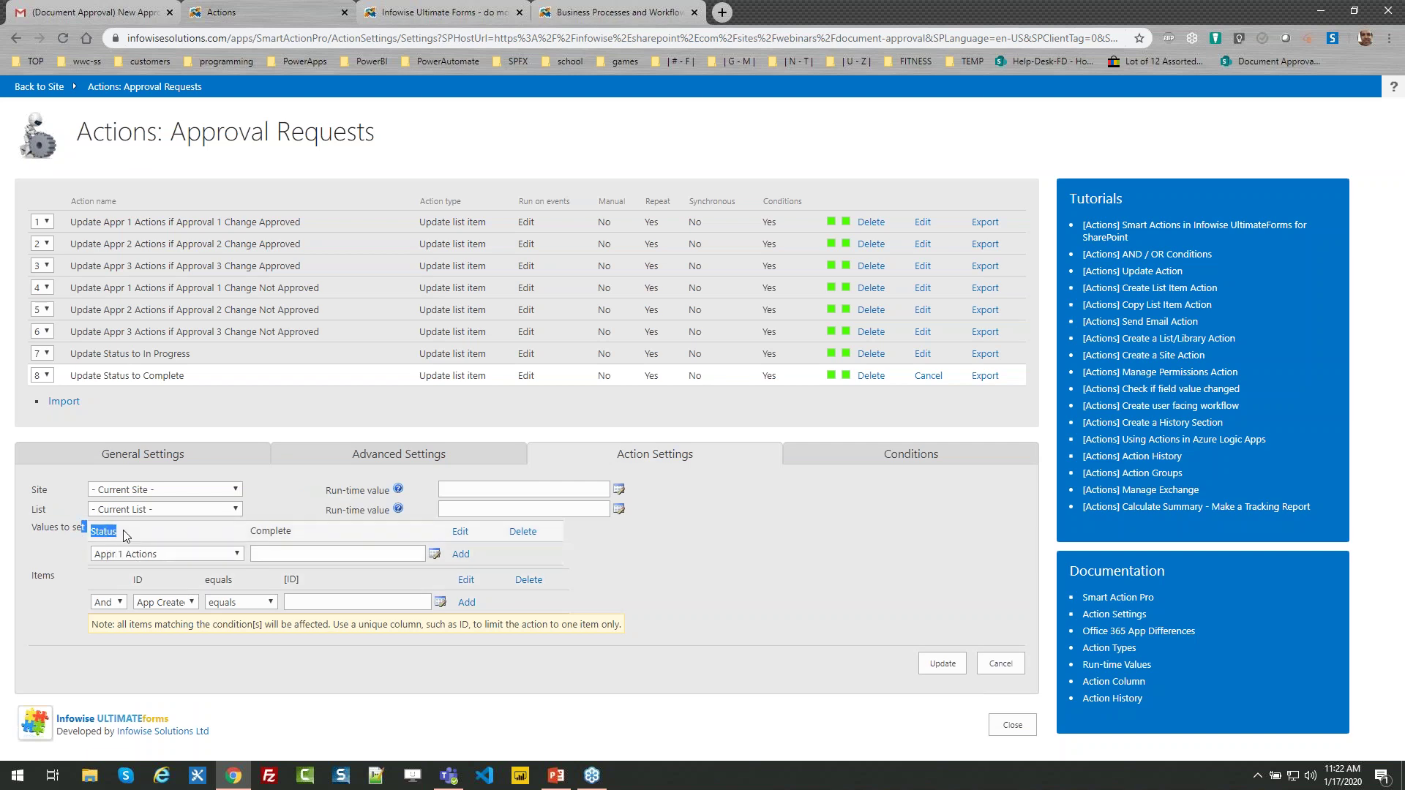
click(57, 548)
click(1009, 727)
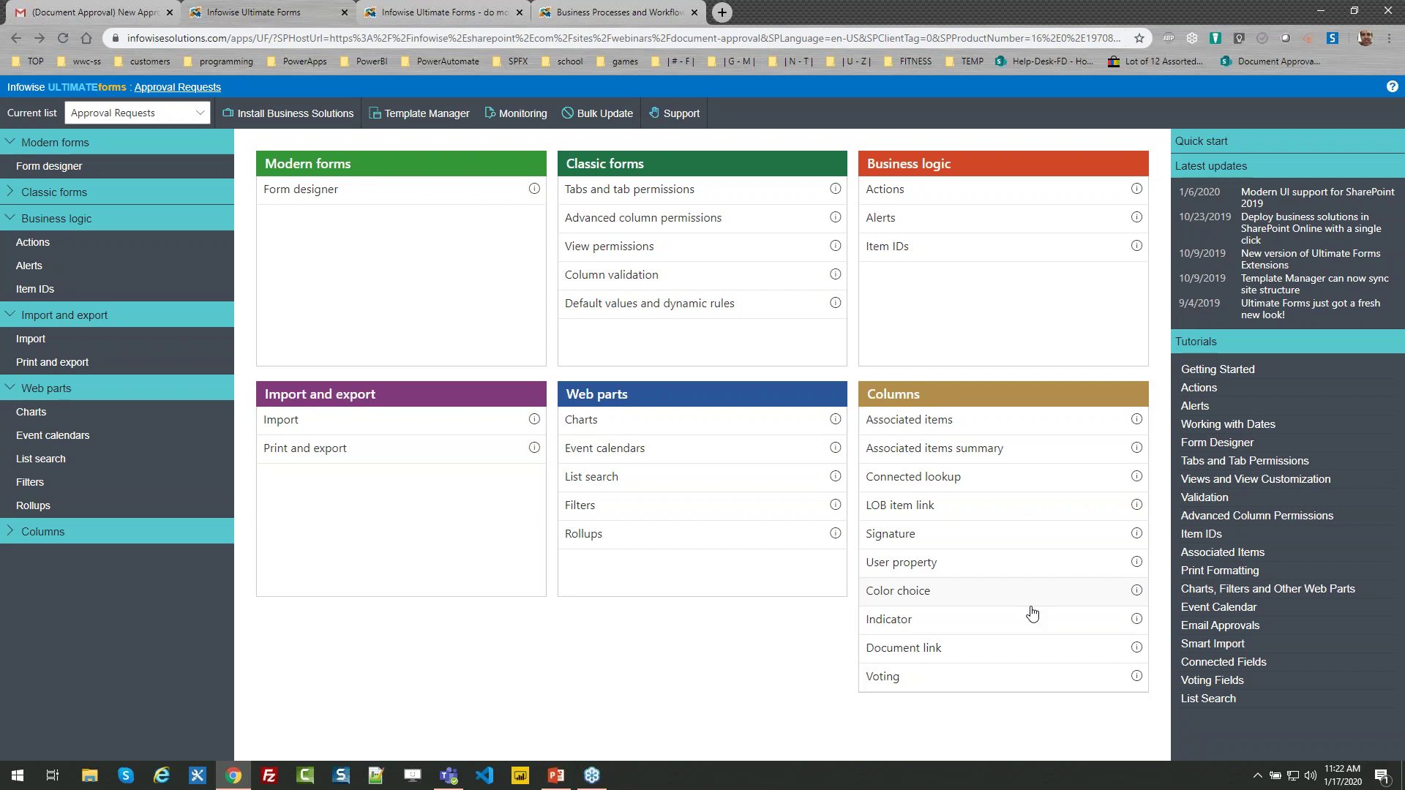
Open the Status color choice column, browse the icon sets and try an amber square for Requested
click(910, 603)
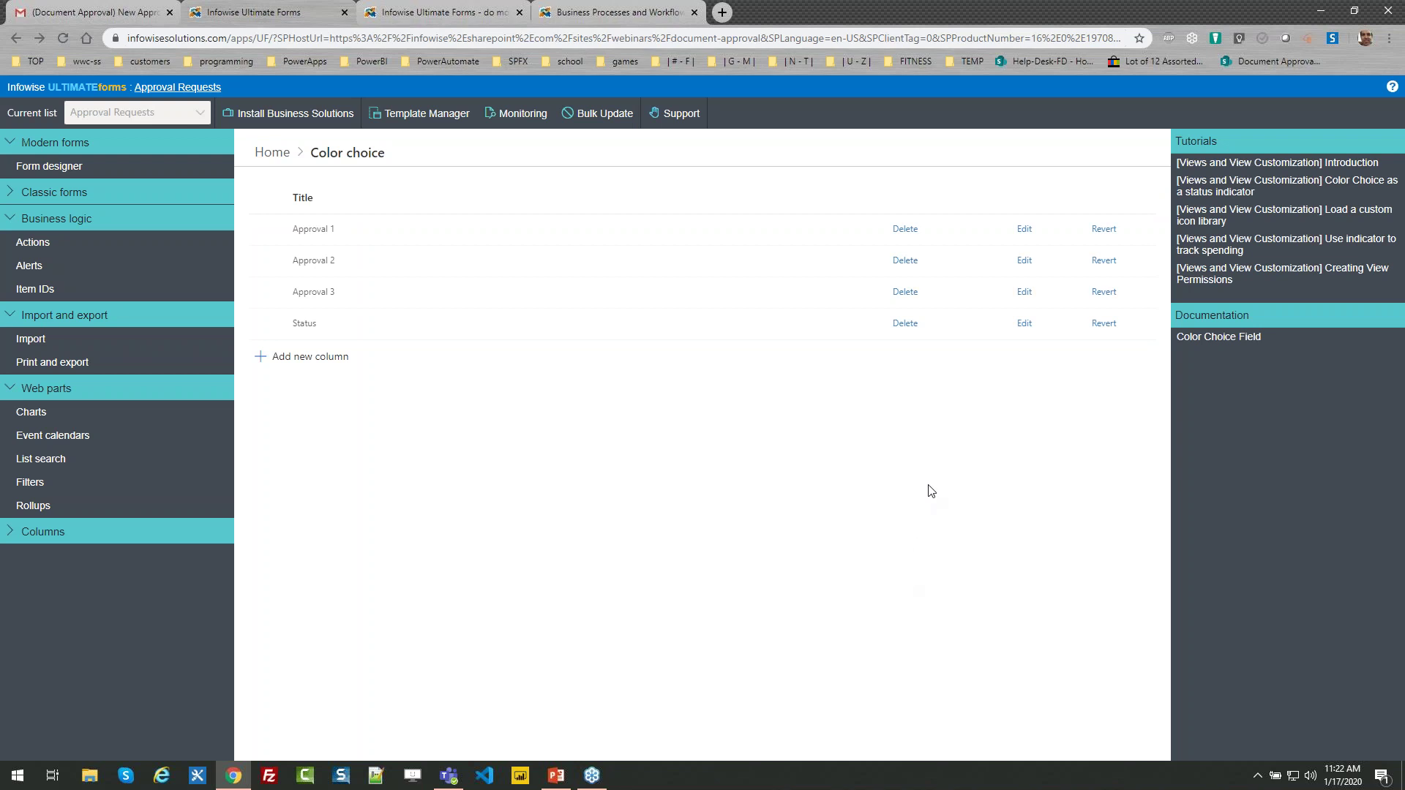
click(1023, 324)
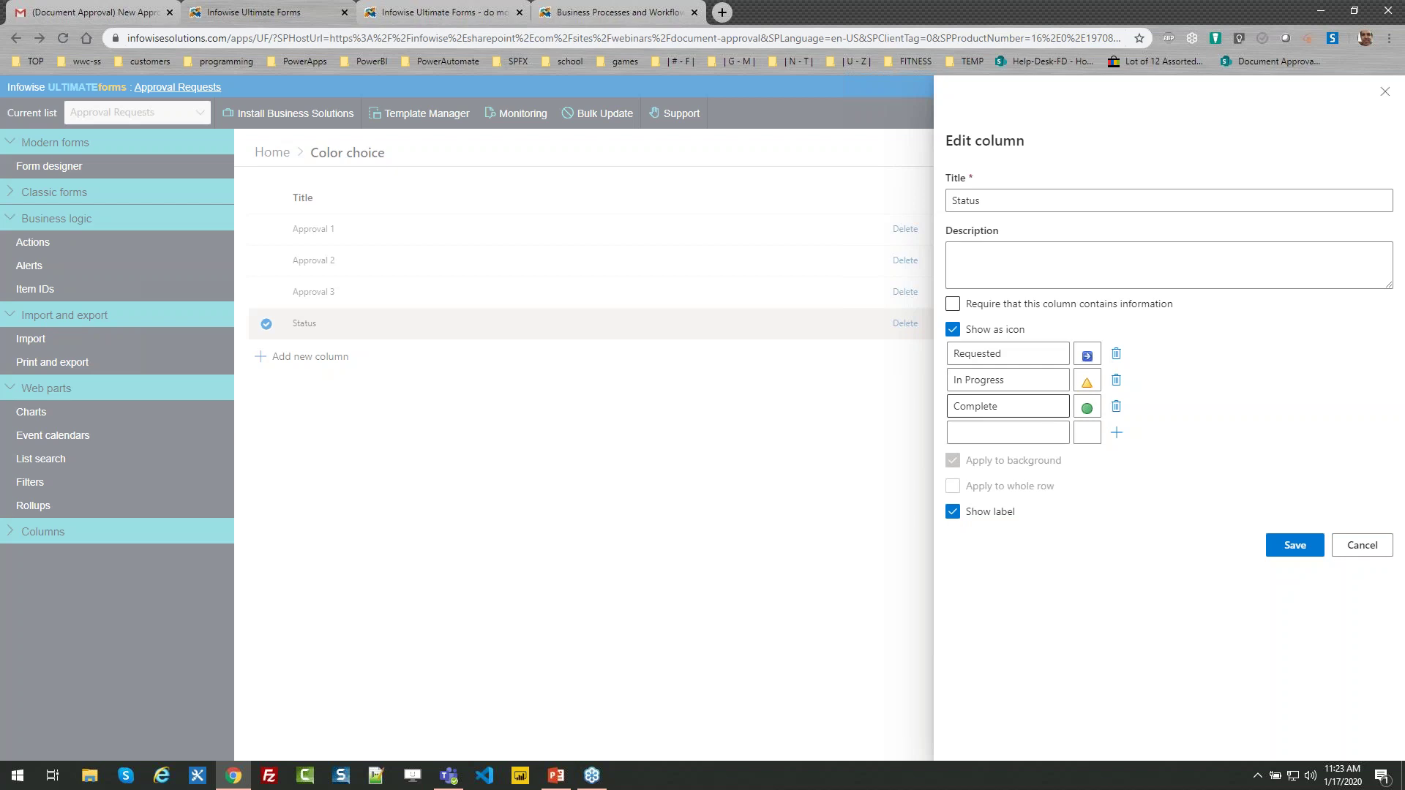
click(1085, 355)
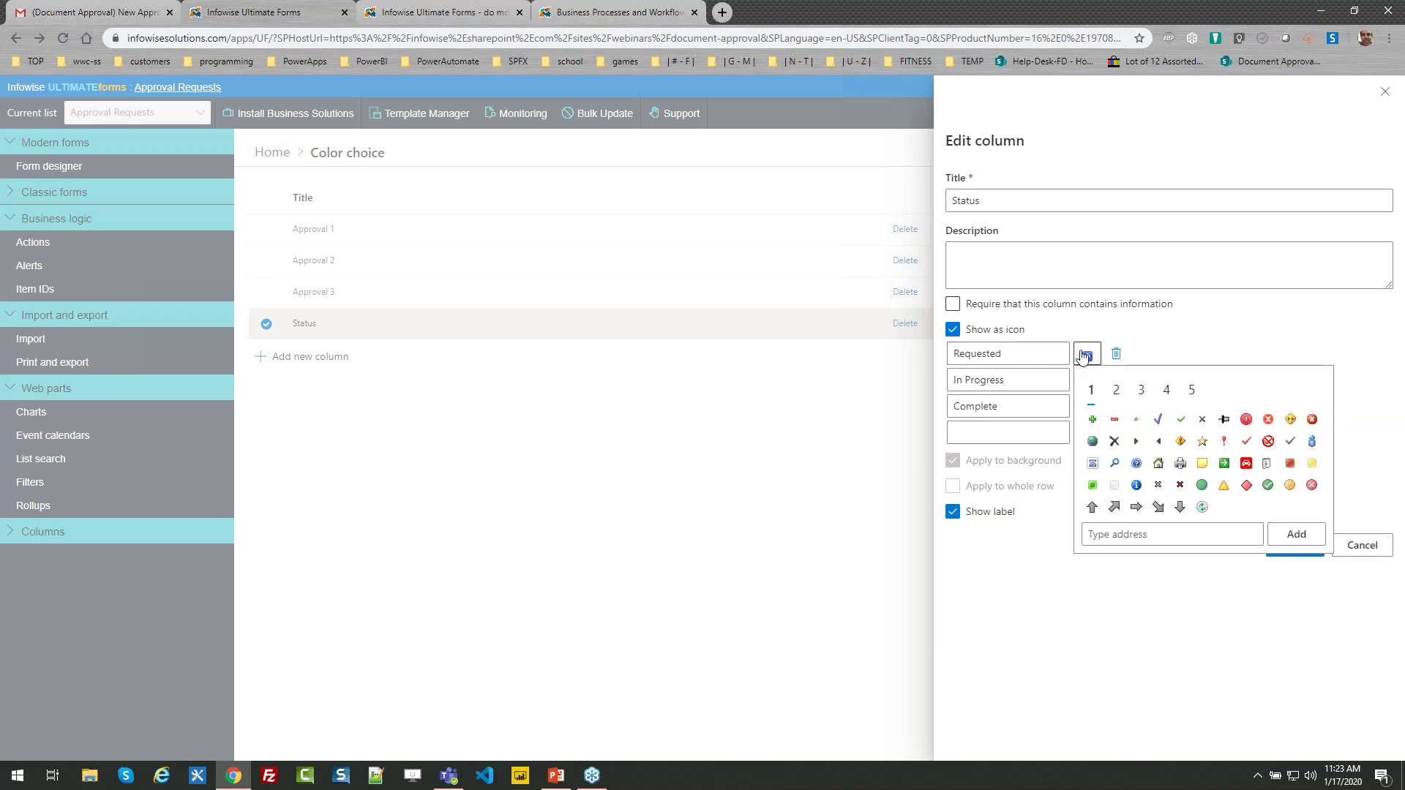
click(1115, 393)
click(1139, 393)
click(1166, 392)
click(1190, 392)
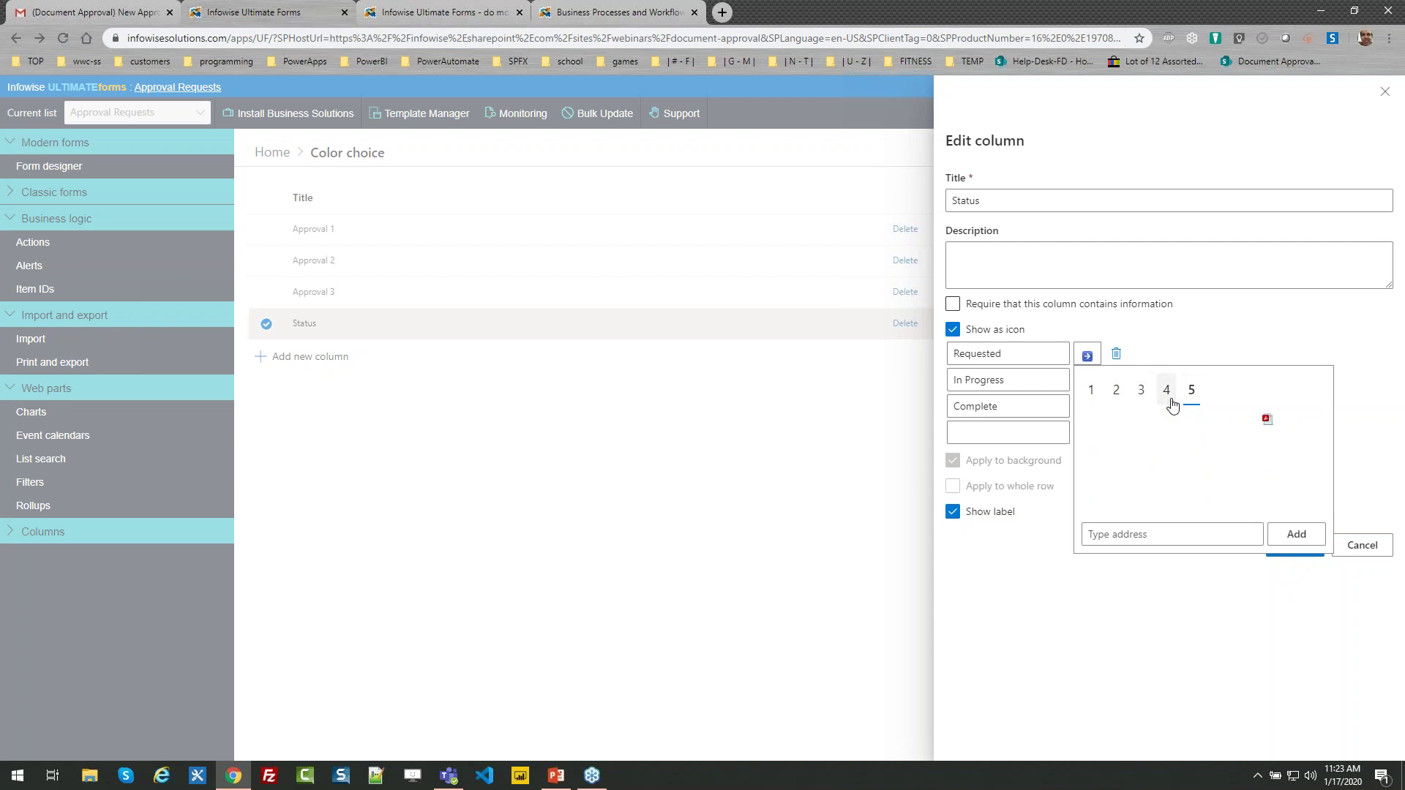
click(1141, 393)
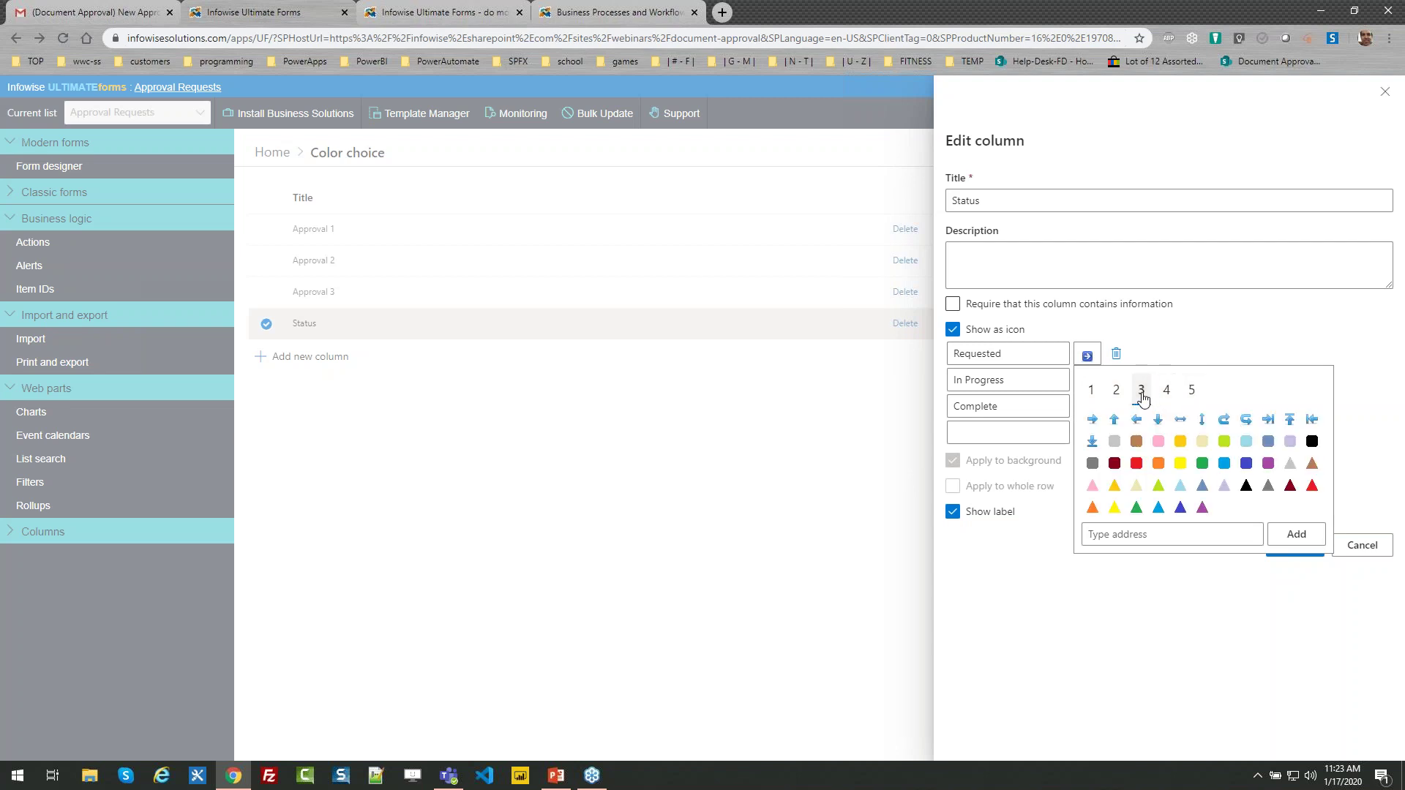
click(1186, 447)
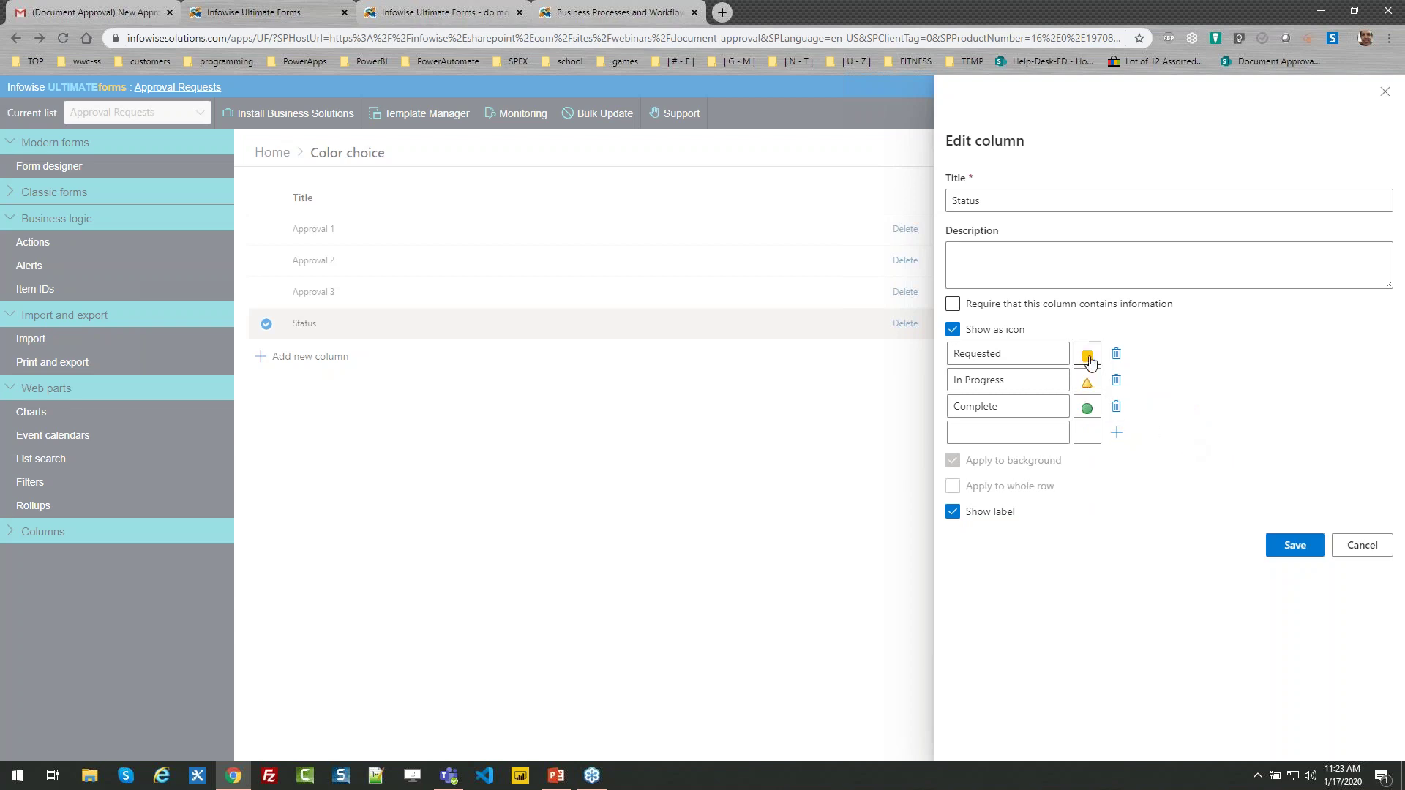
Give Requested the blue arrow icon, save the Status column and return to the Ultimate Forms home
click(1087, 380)
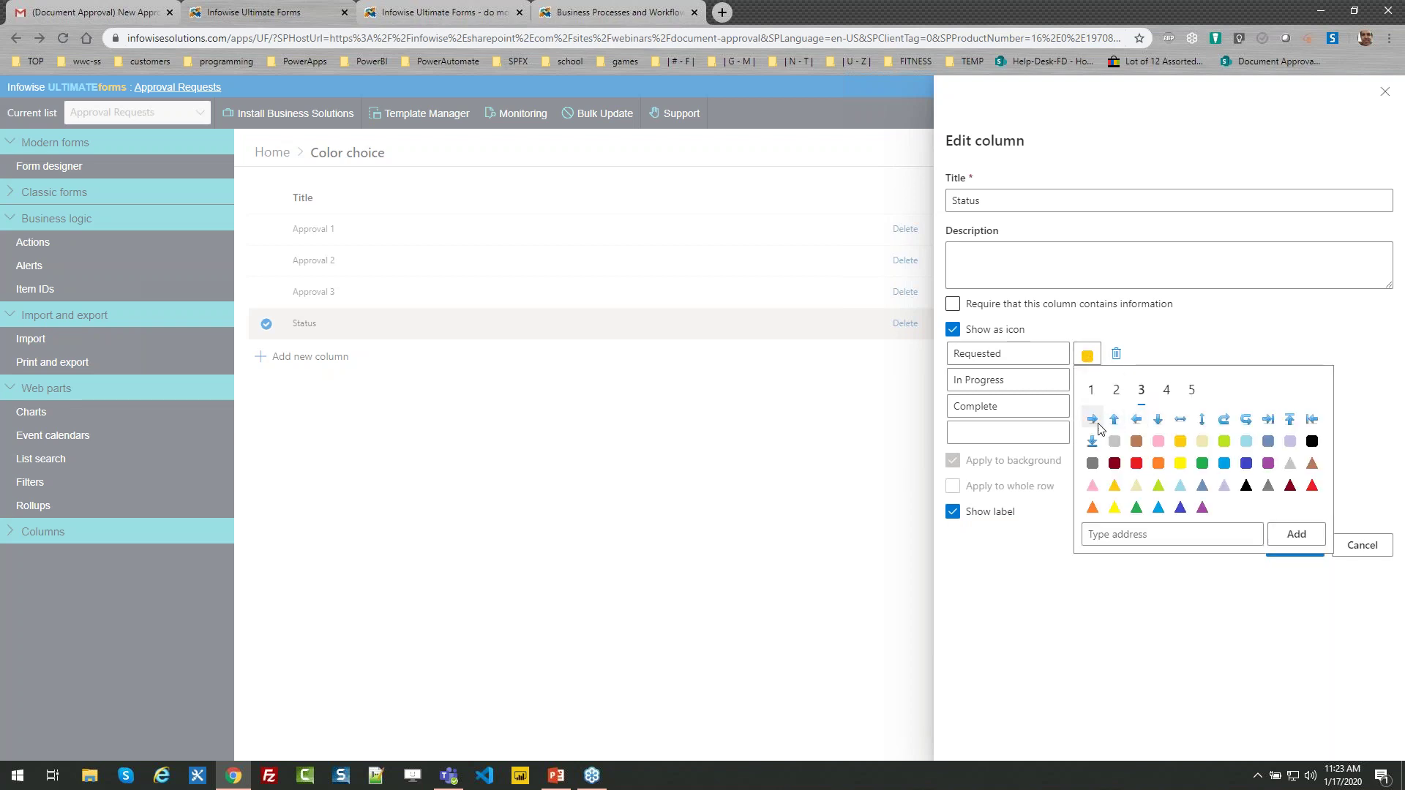
click(1092, 419)
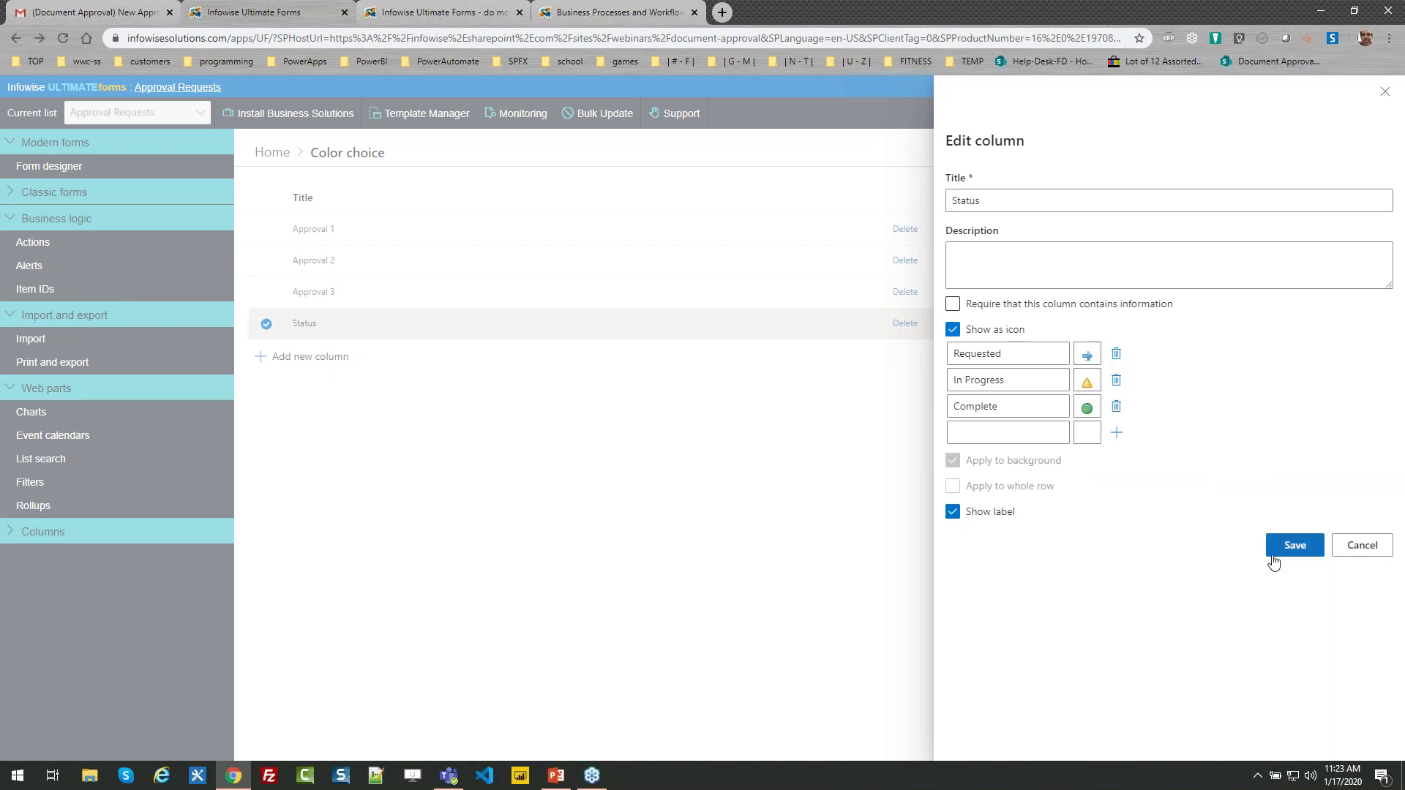
click(1350, 547)
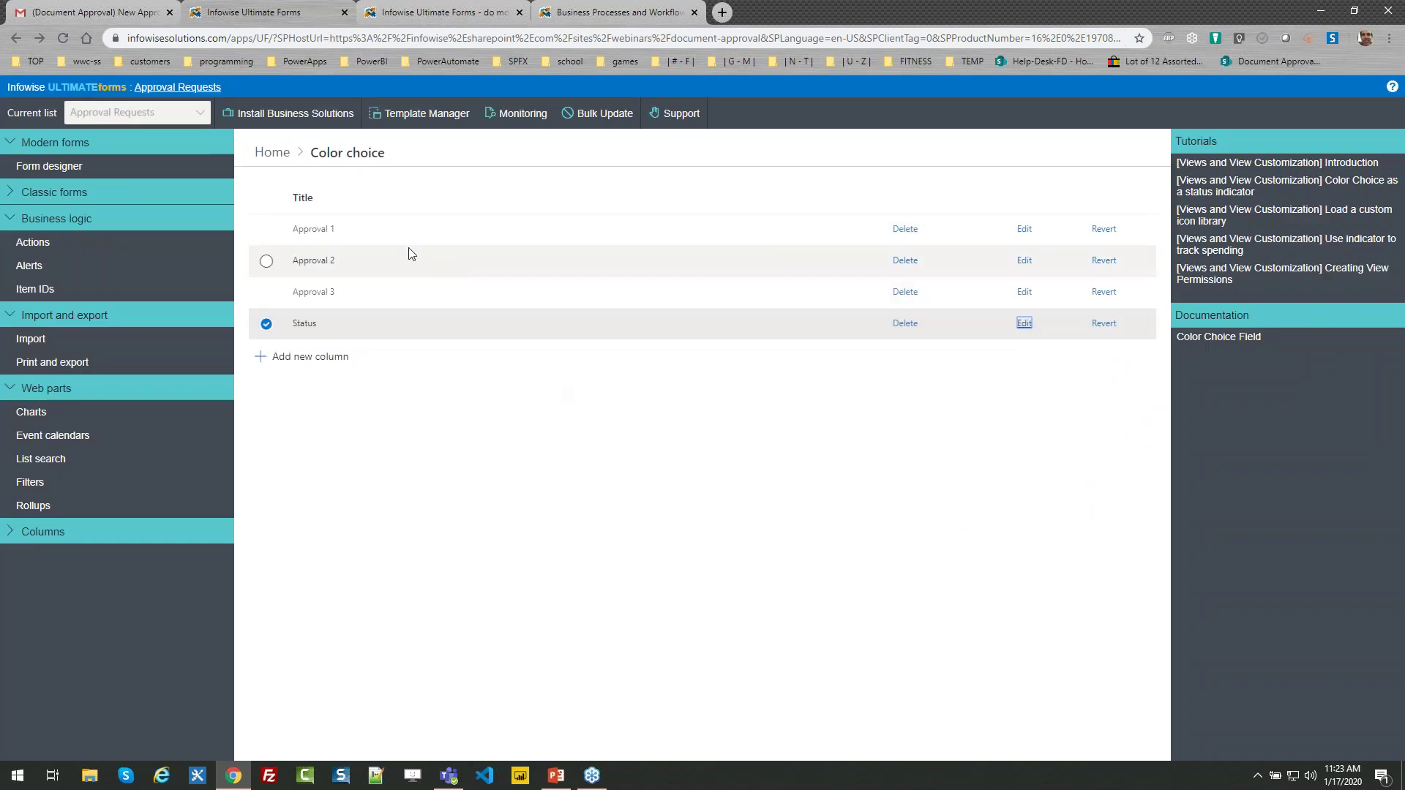
click(267, 152)
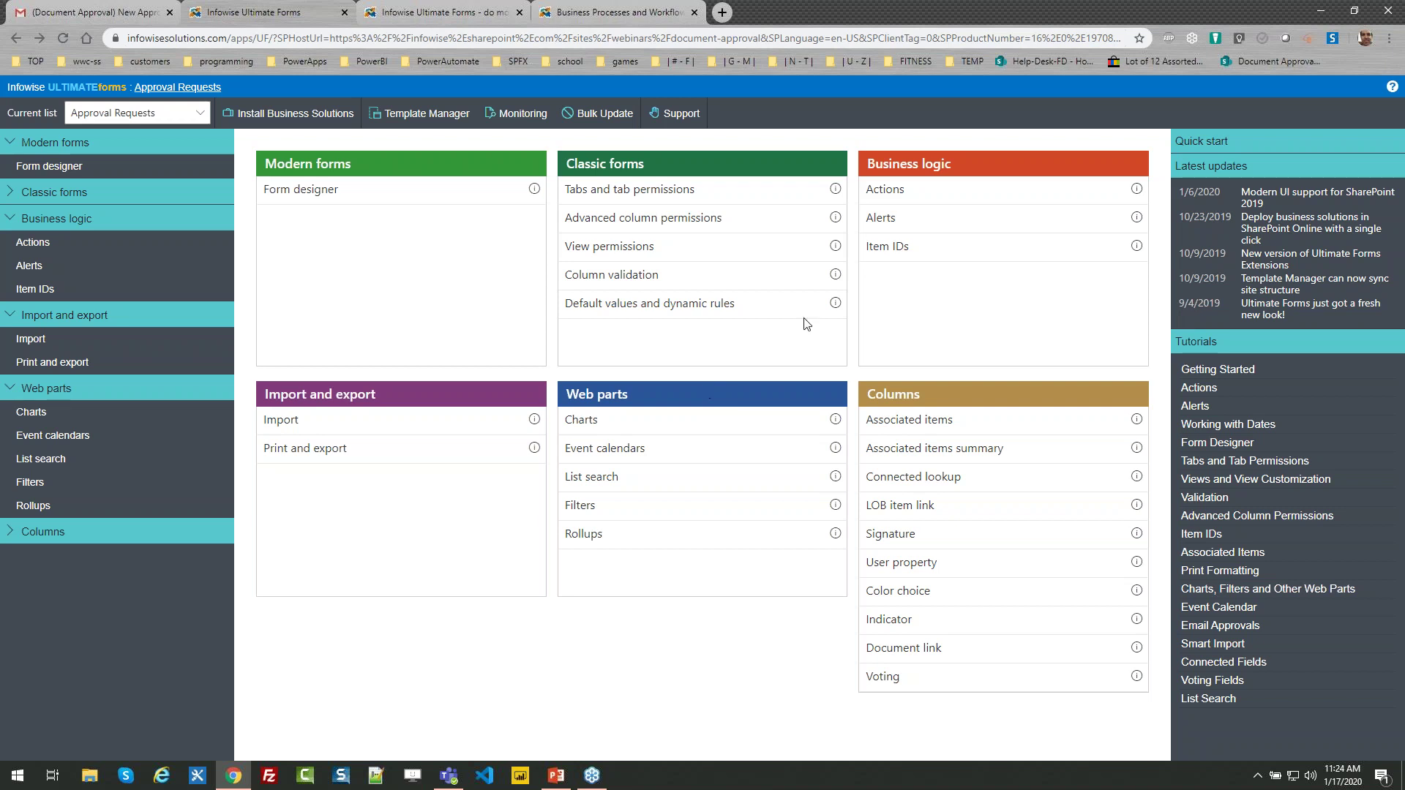
Load the Document Approval - New mail template from the Approval Requests alerts page
click(879, 218)
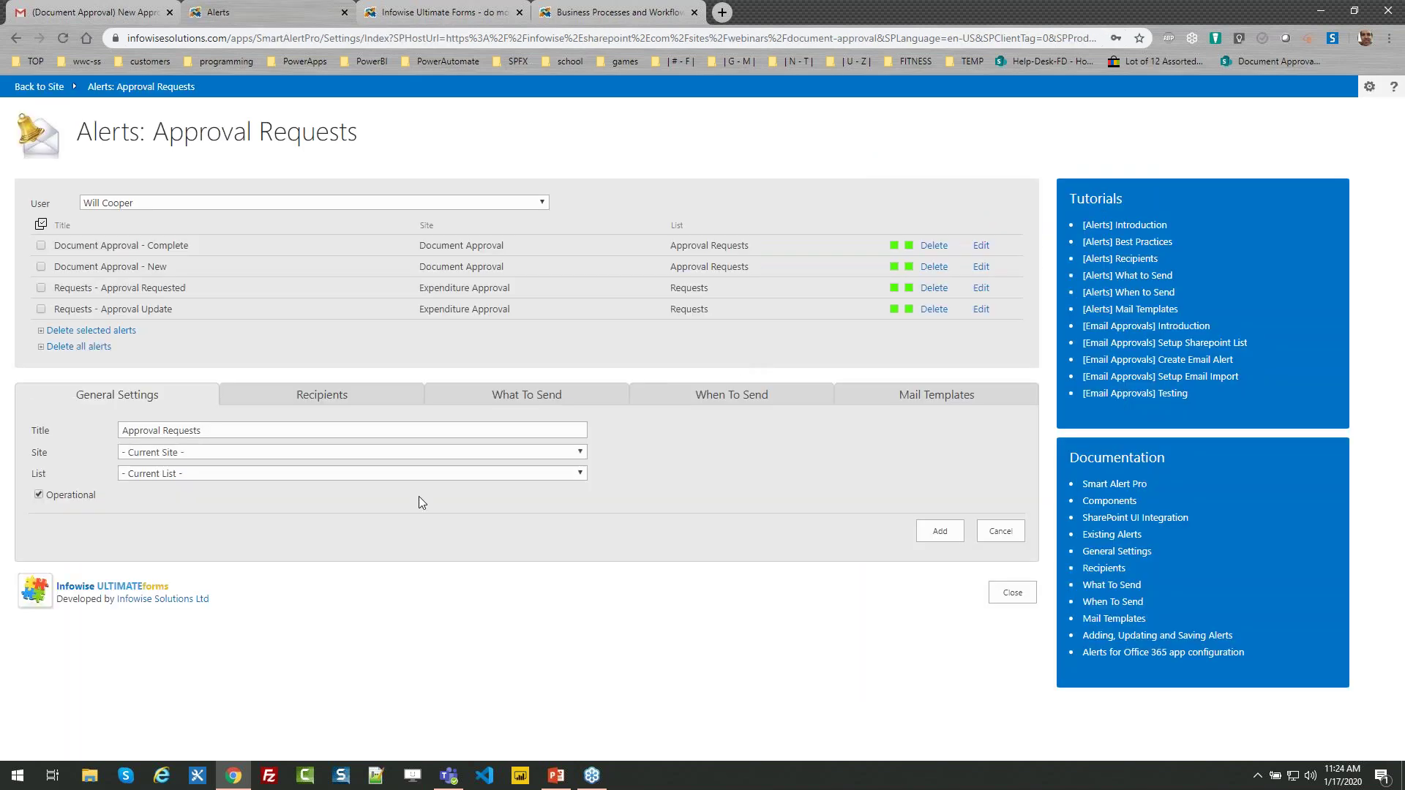
click(951, 408)
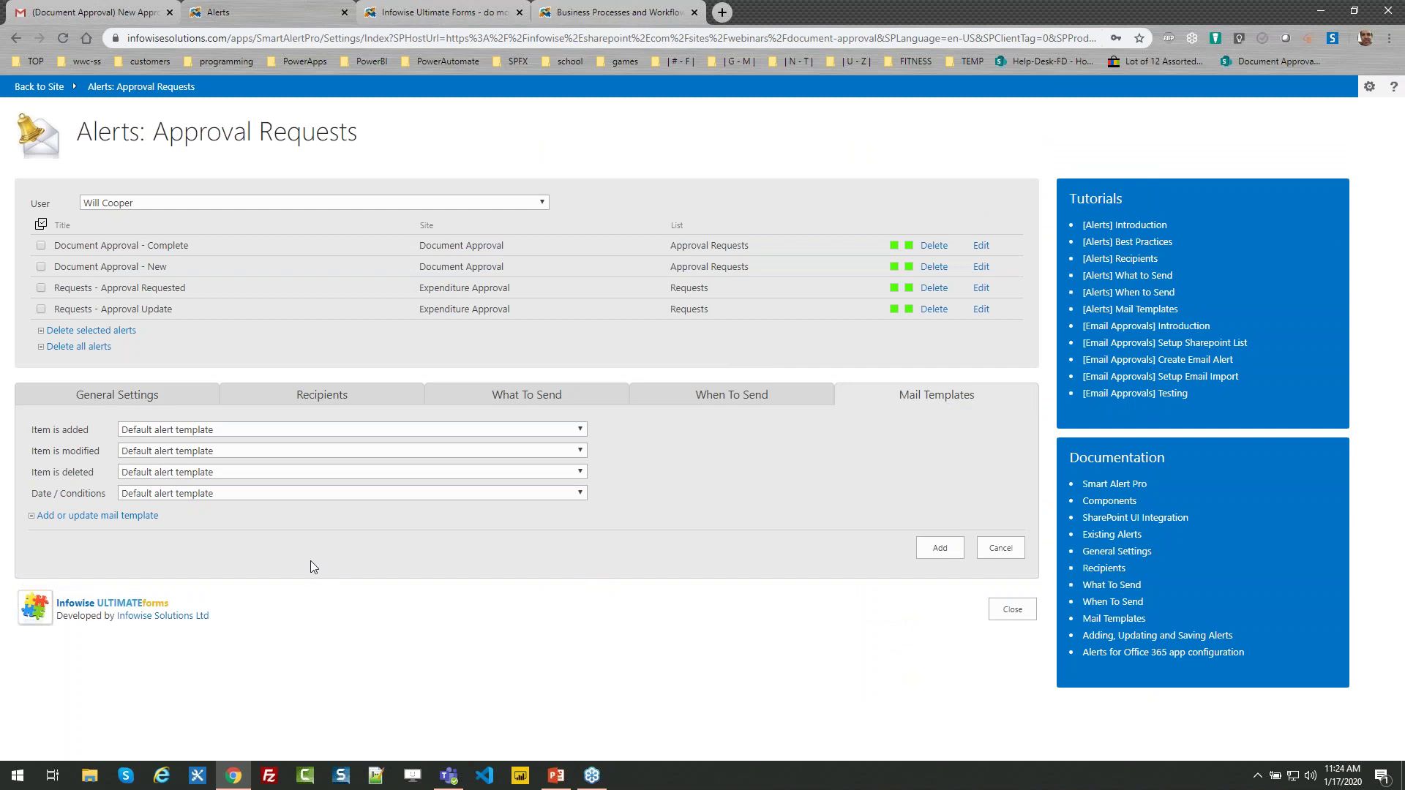
click(139, 516)
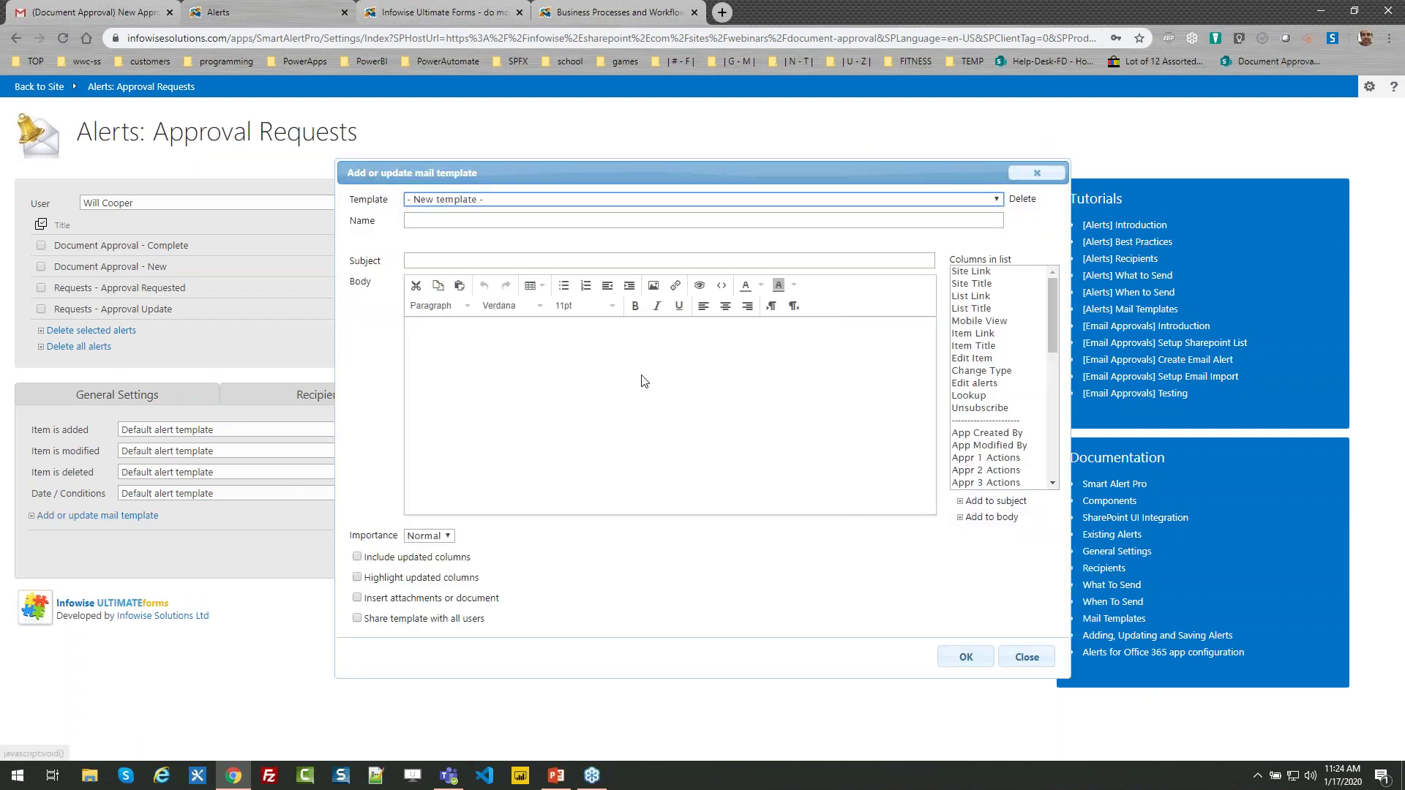
click(596, 201)
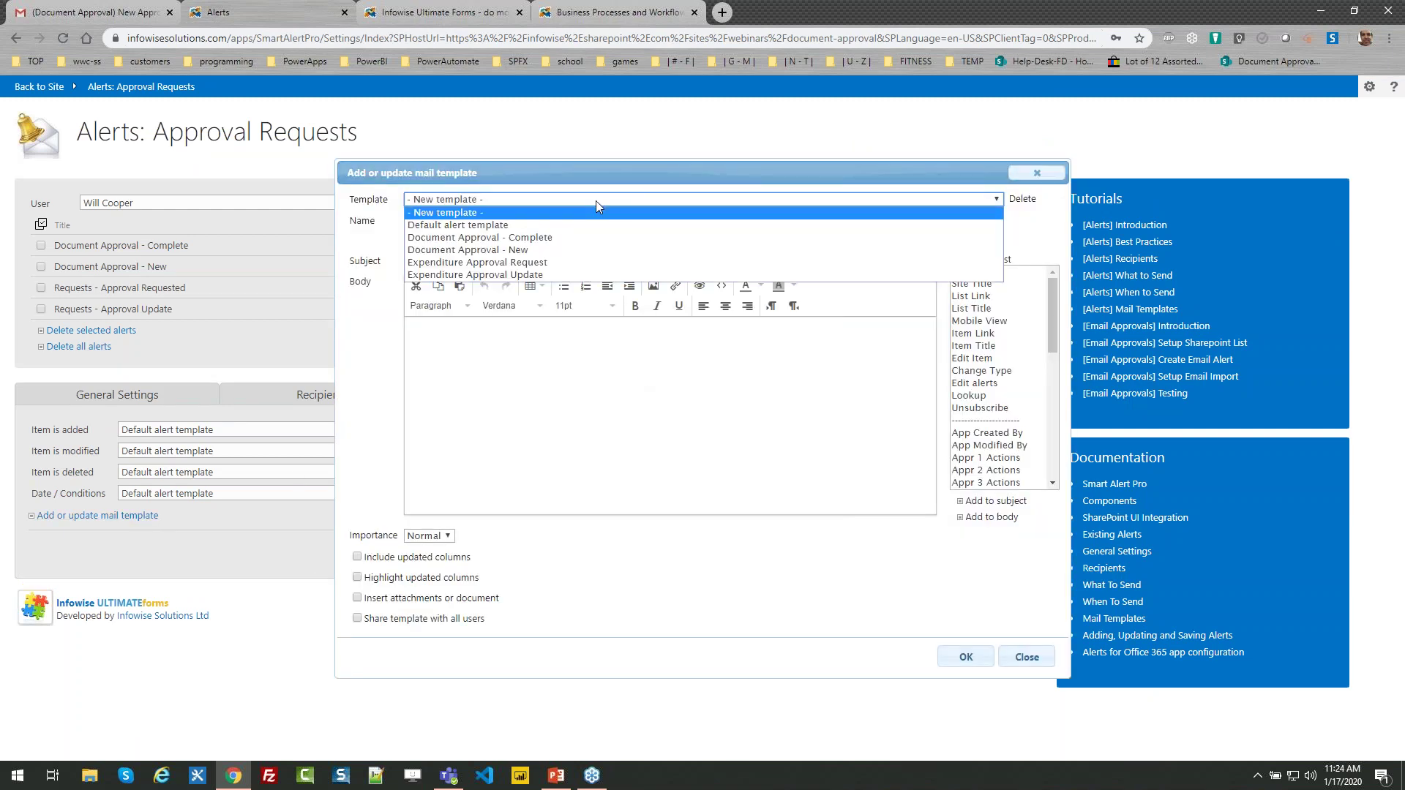
click(591, 251)
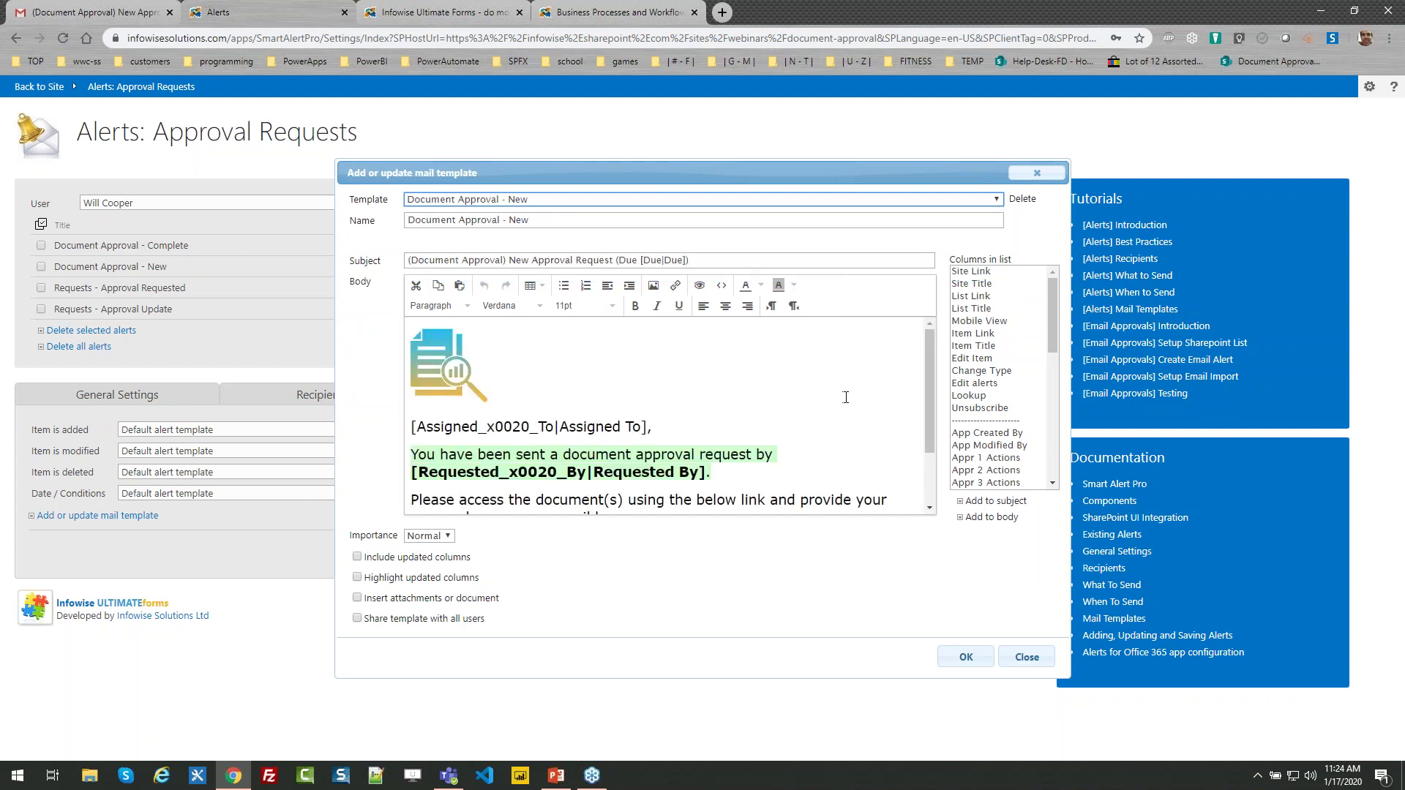
Inspect the template body, selecting the approval request sentence and the Assigned To placeholder
drag(927, 363, 927, 334)
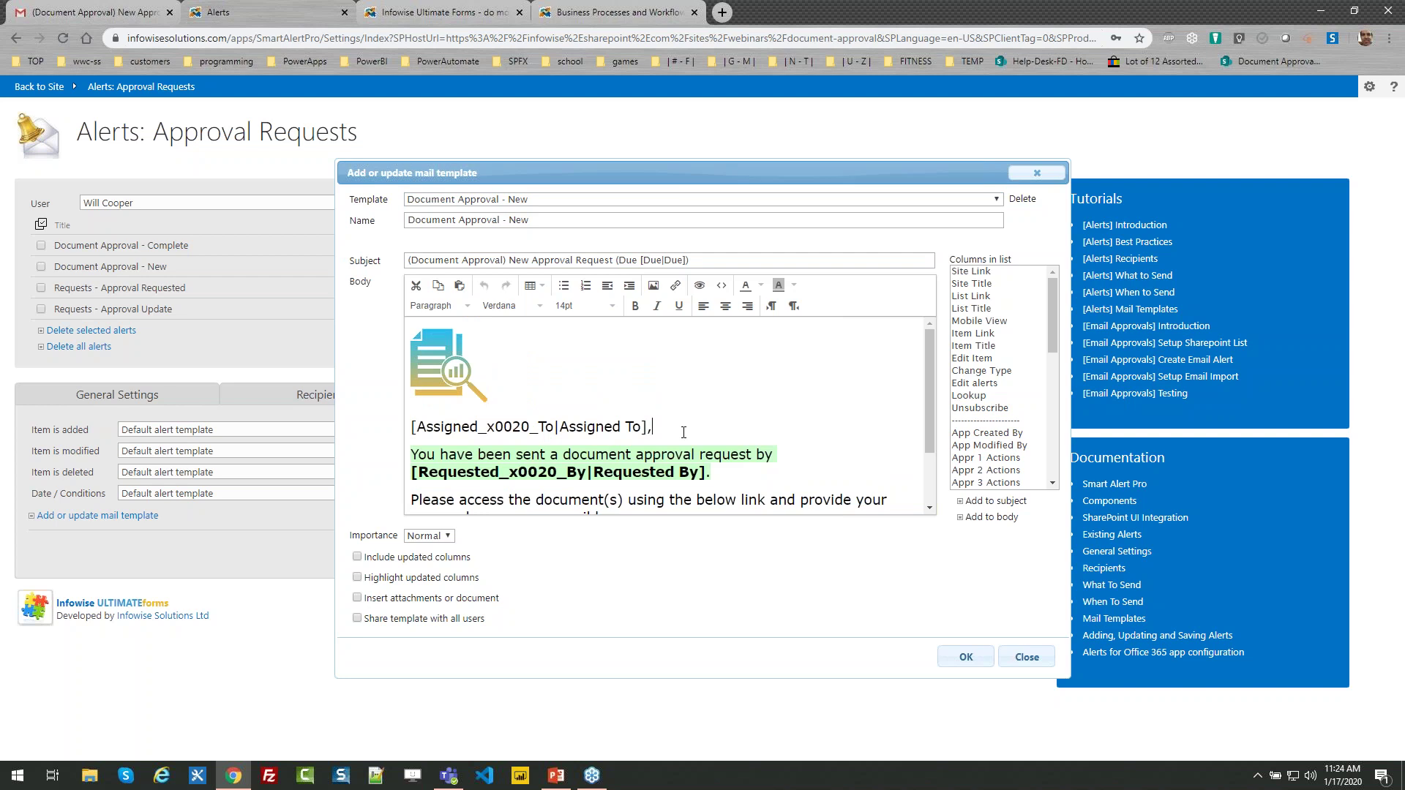
drag(748, 469, 409, 455)
click(691, 406)
drag(653, 426, 411, 427)
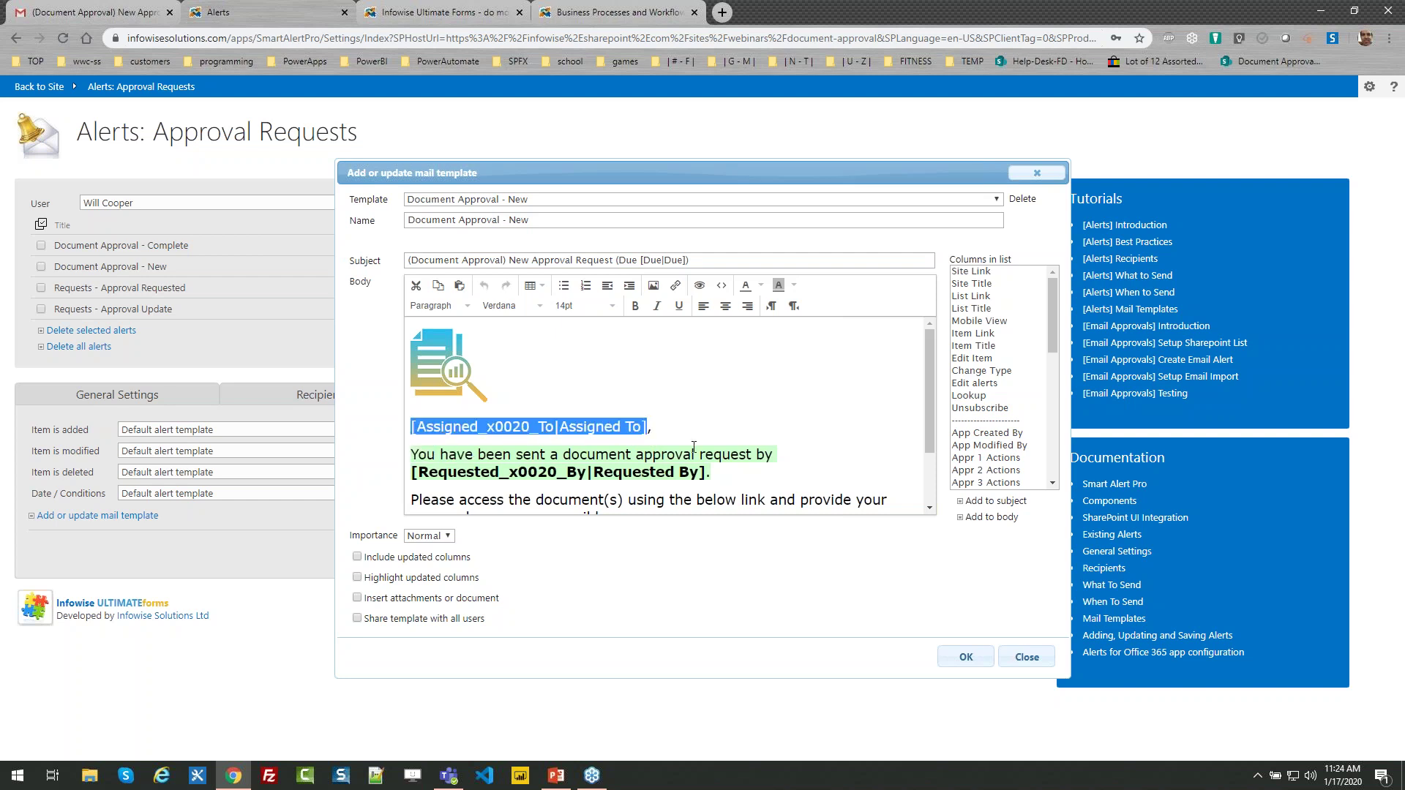
drag(1050, 303, 1056, 333)
mouse_move(1023, 399)
mouse_down()
mouse_move(1018, 426)
mouse_move(1007, 390)
mouse_up()
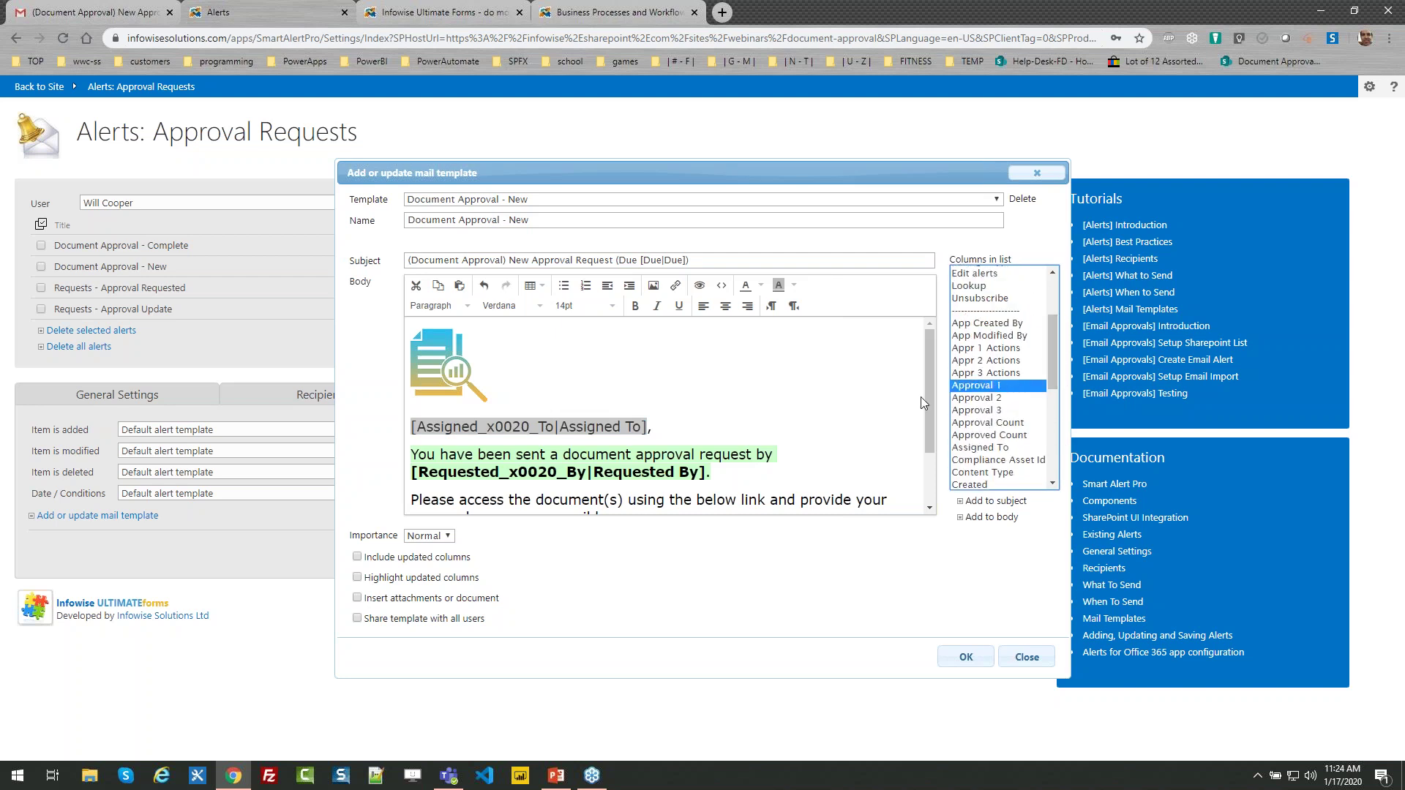
click(644, 426)
drag(646, 427, 411, 430)
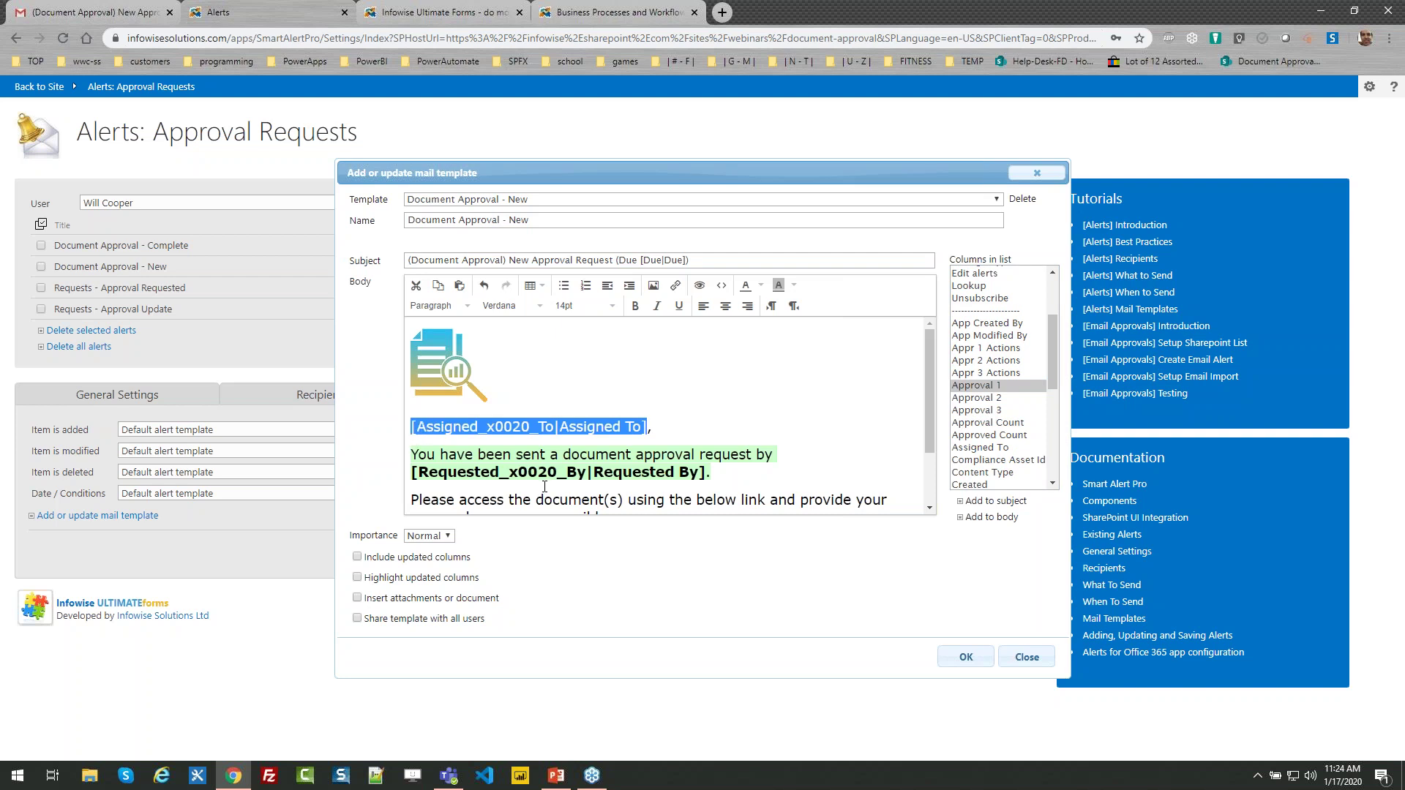
Add a period after the Requested By line, review the header, and close without saving
click(705, 474)
text(.)
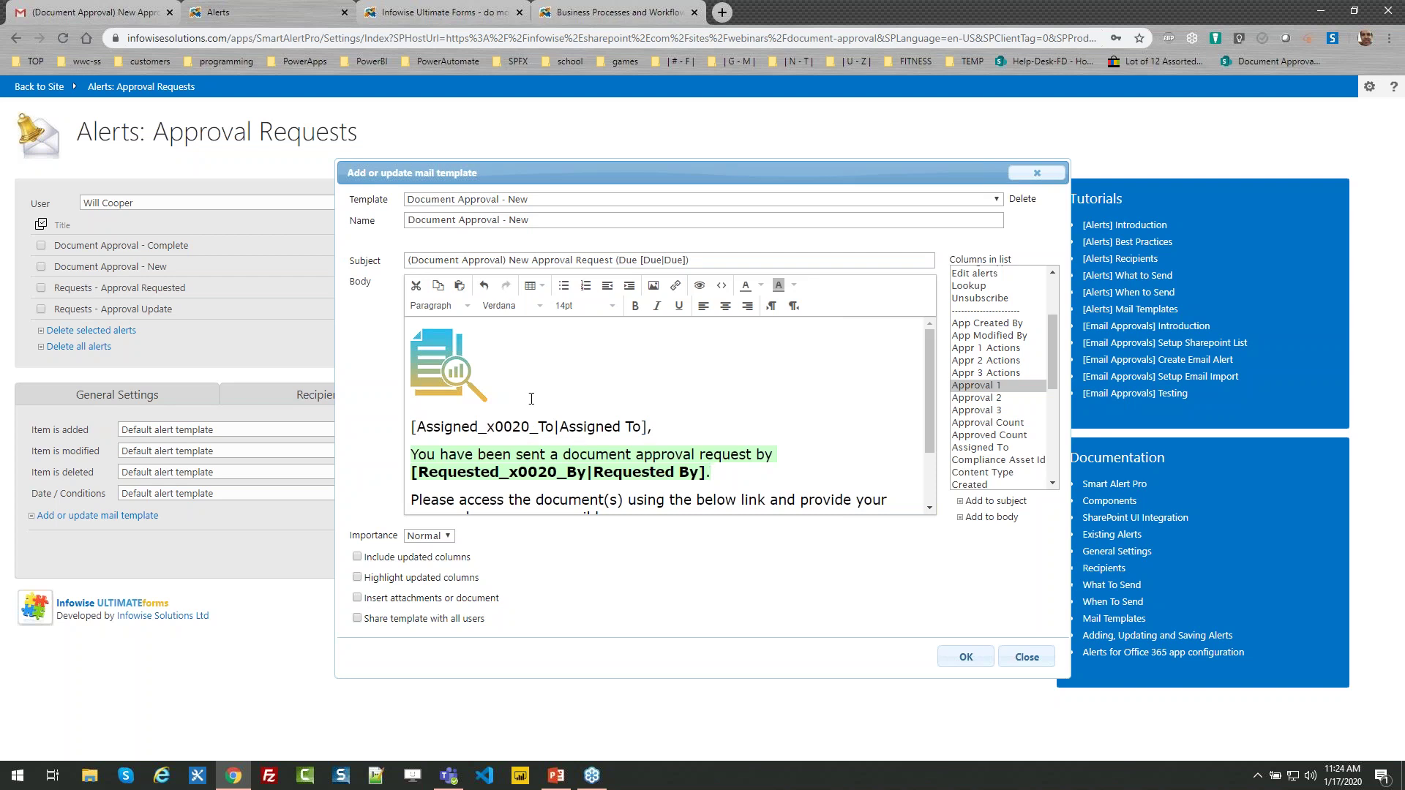
click(438, 363)
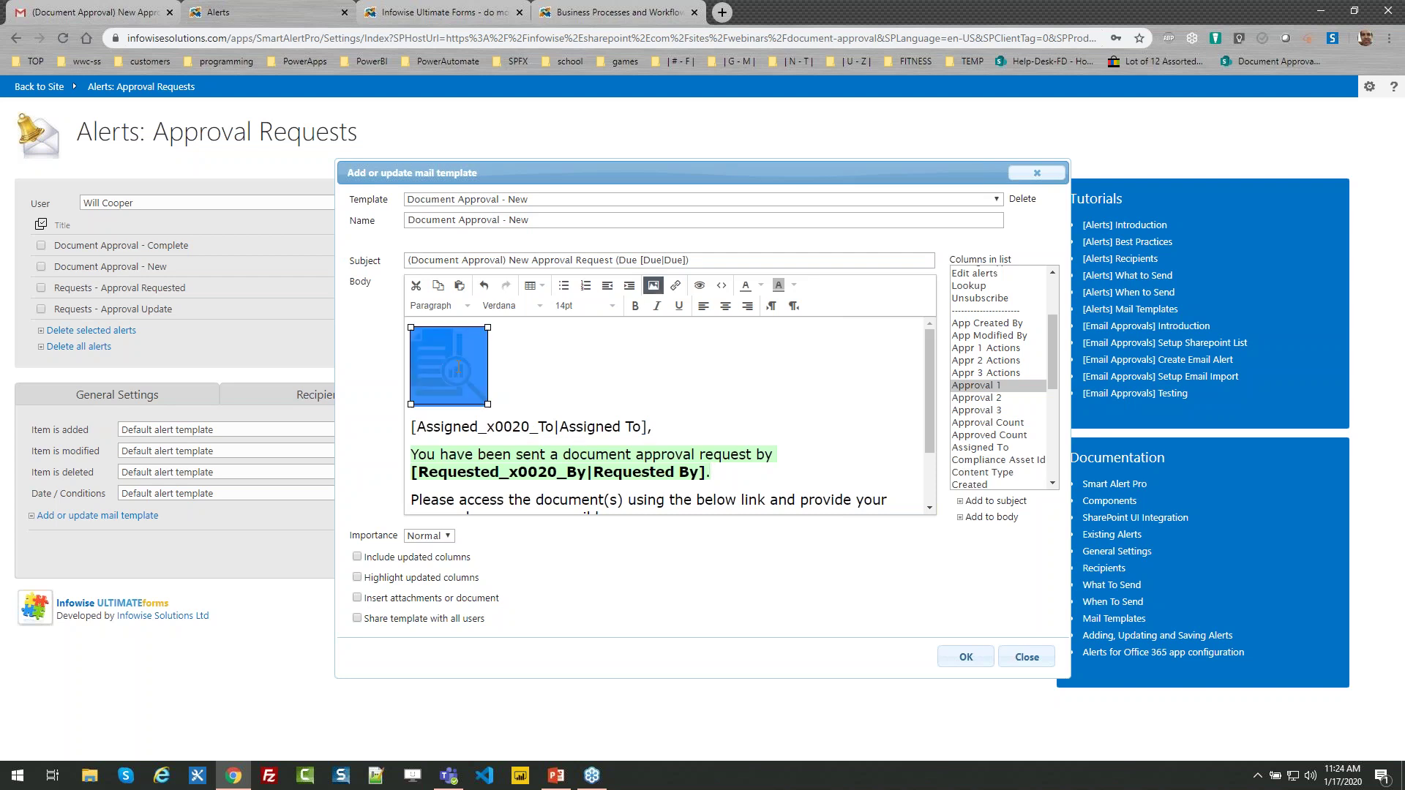
click(703, 376)
drag(931, 373, 922, 477)
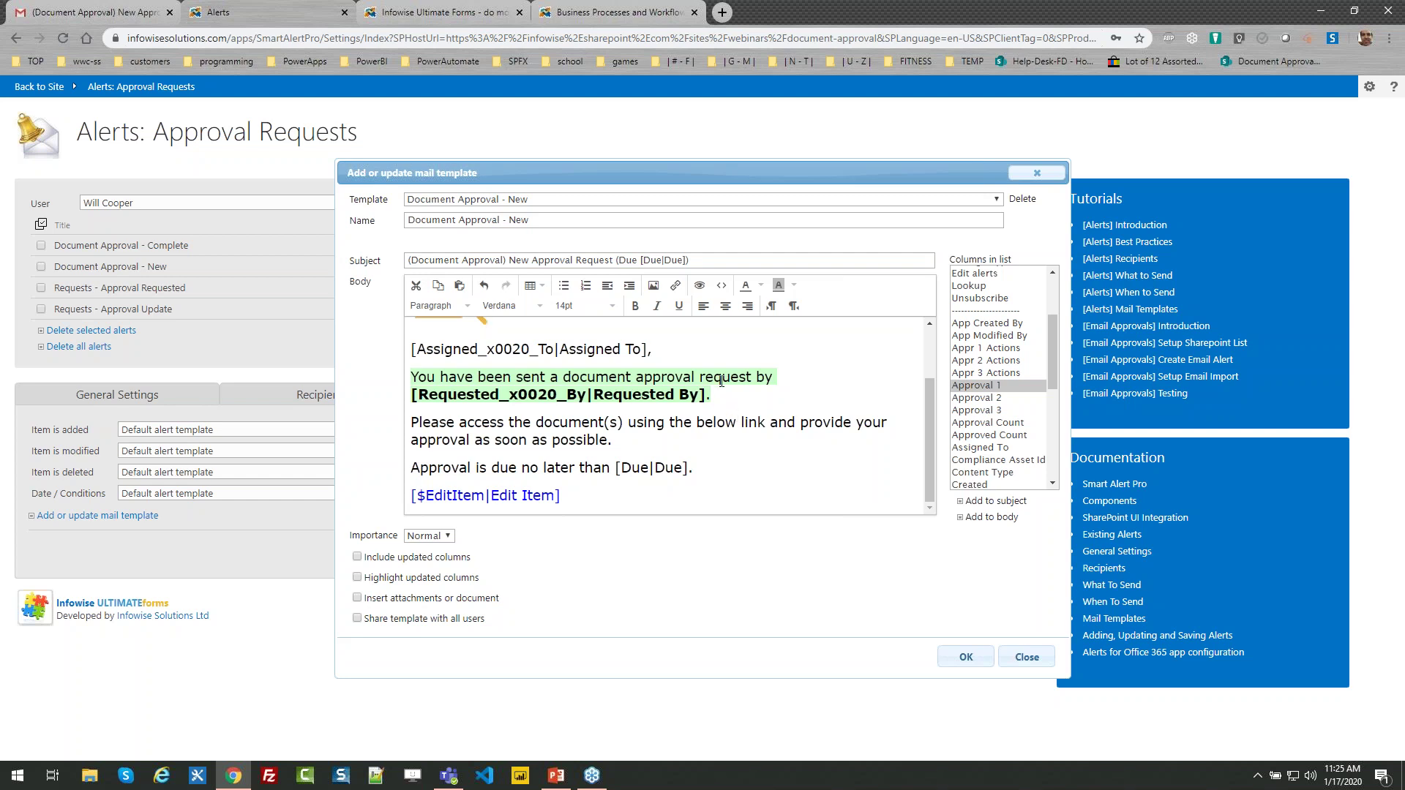
click(1026, 657)
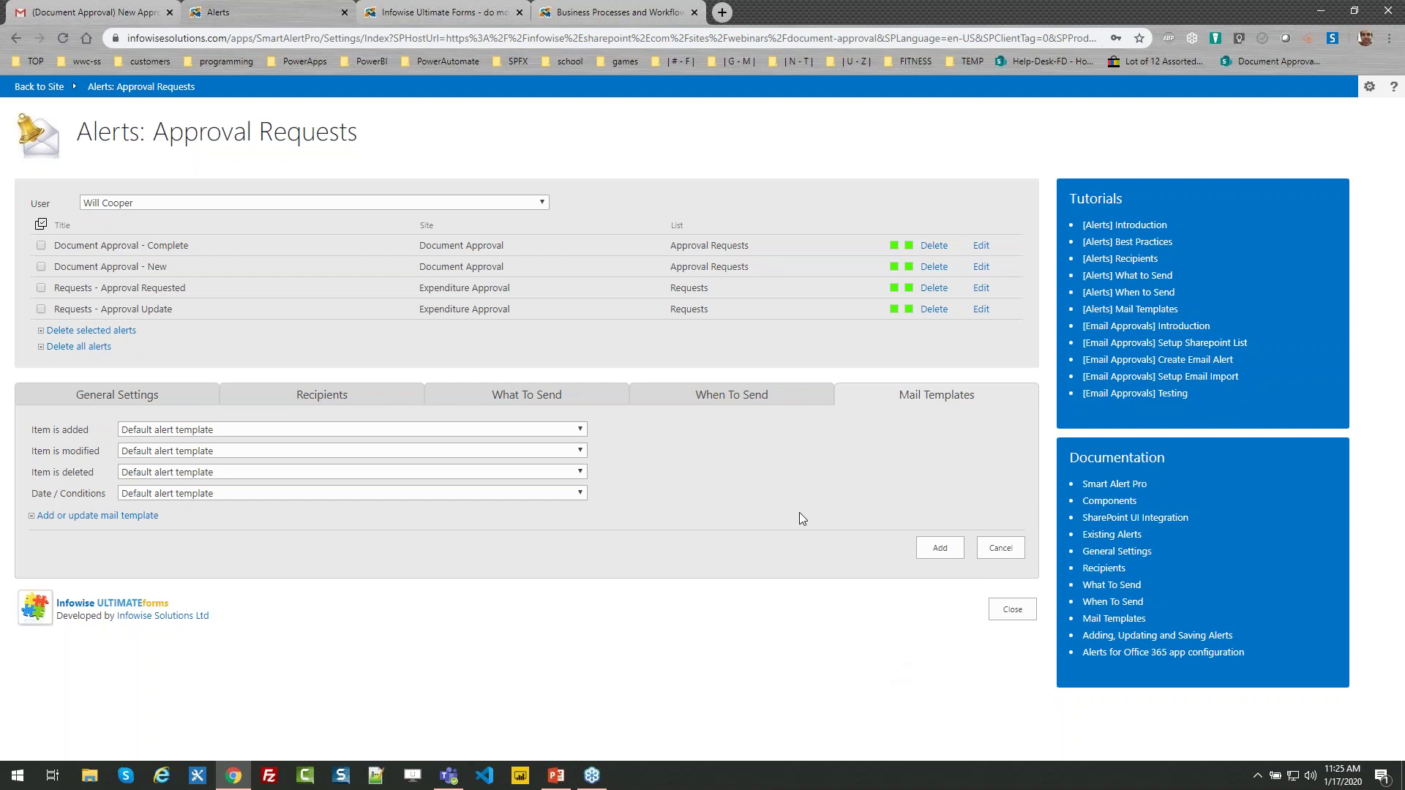
Edit the Document Approval - New alert and add the Assigned To column as a To recipient
click(980, 267)
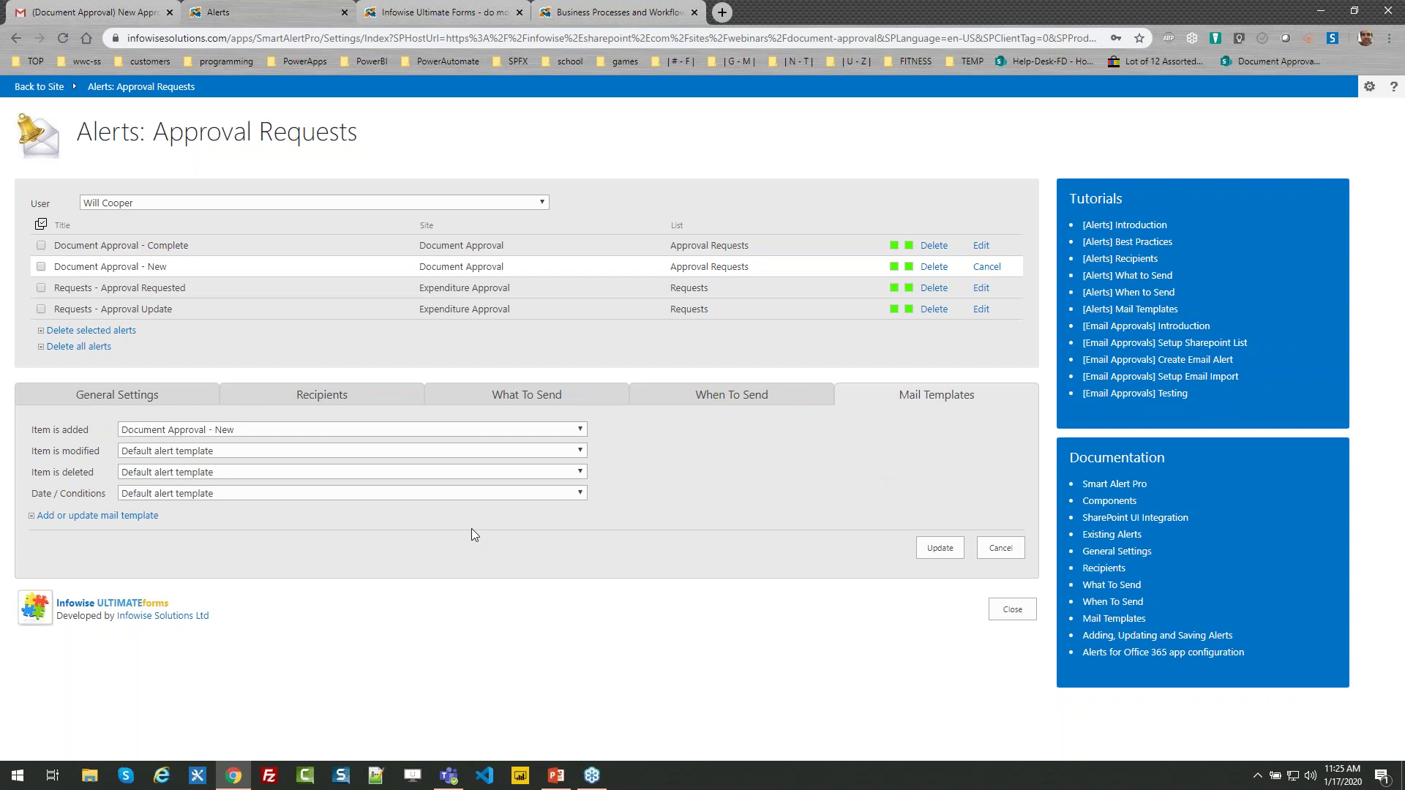
click(190, 399)
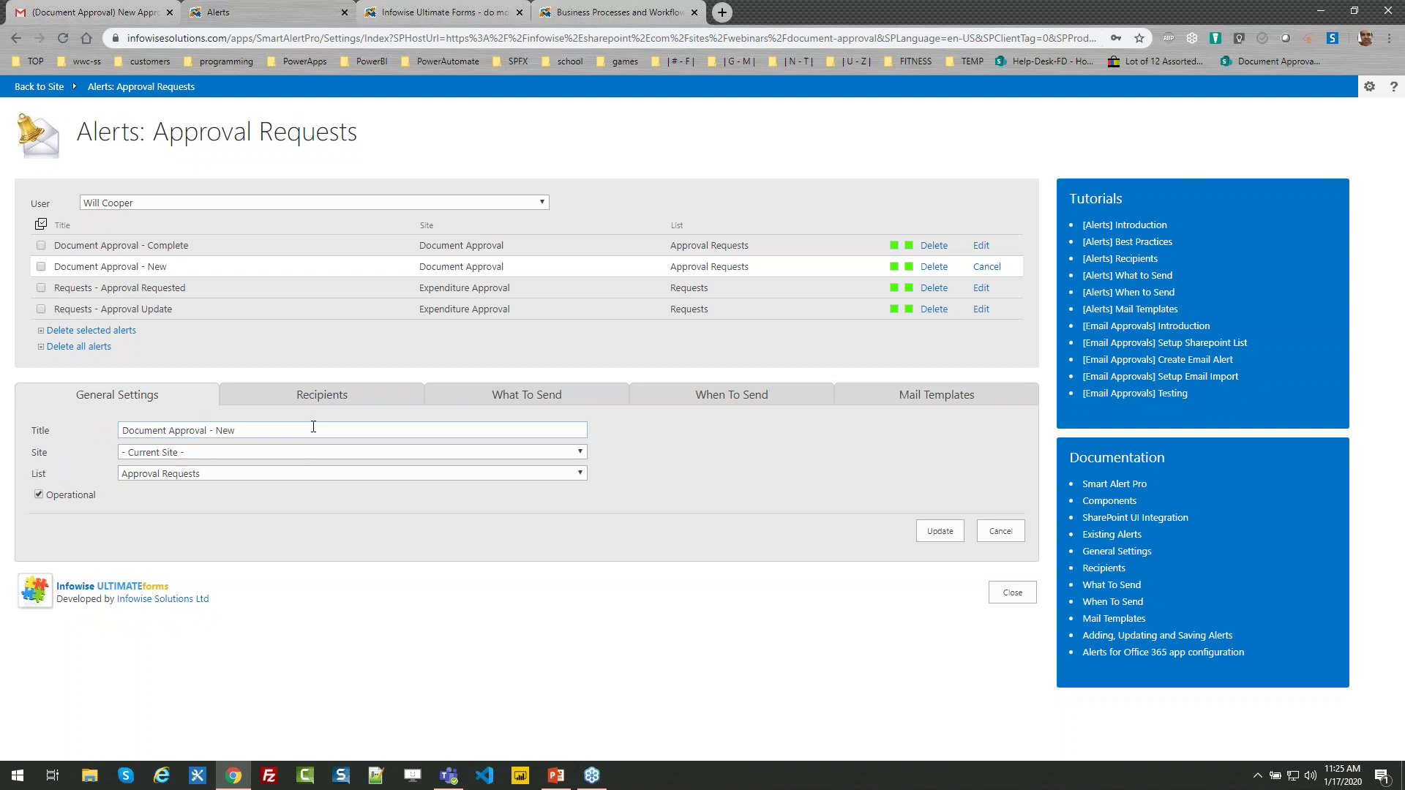
click(293, 404)
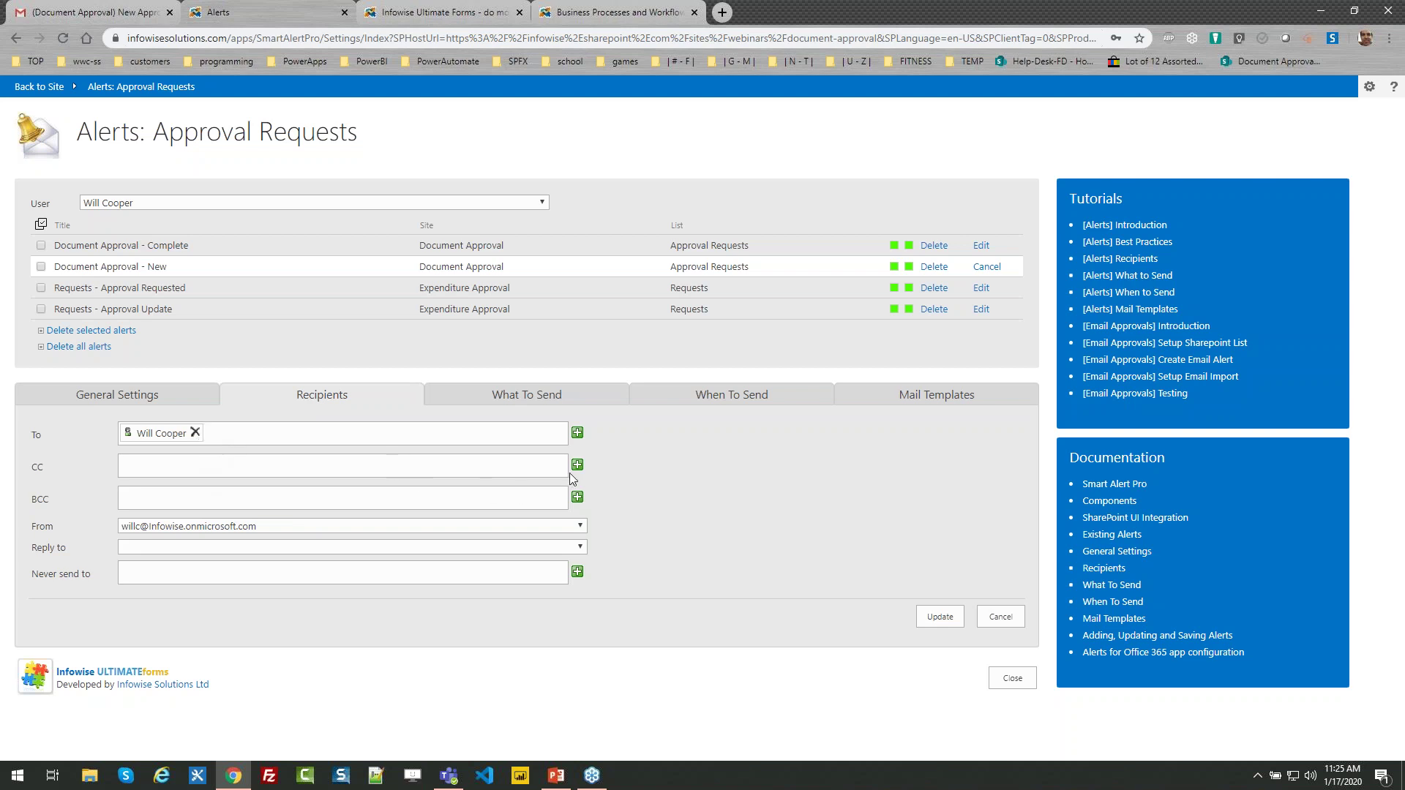
click(577, 436)
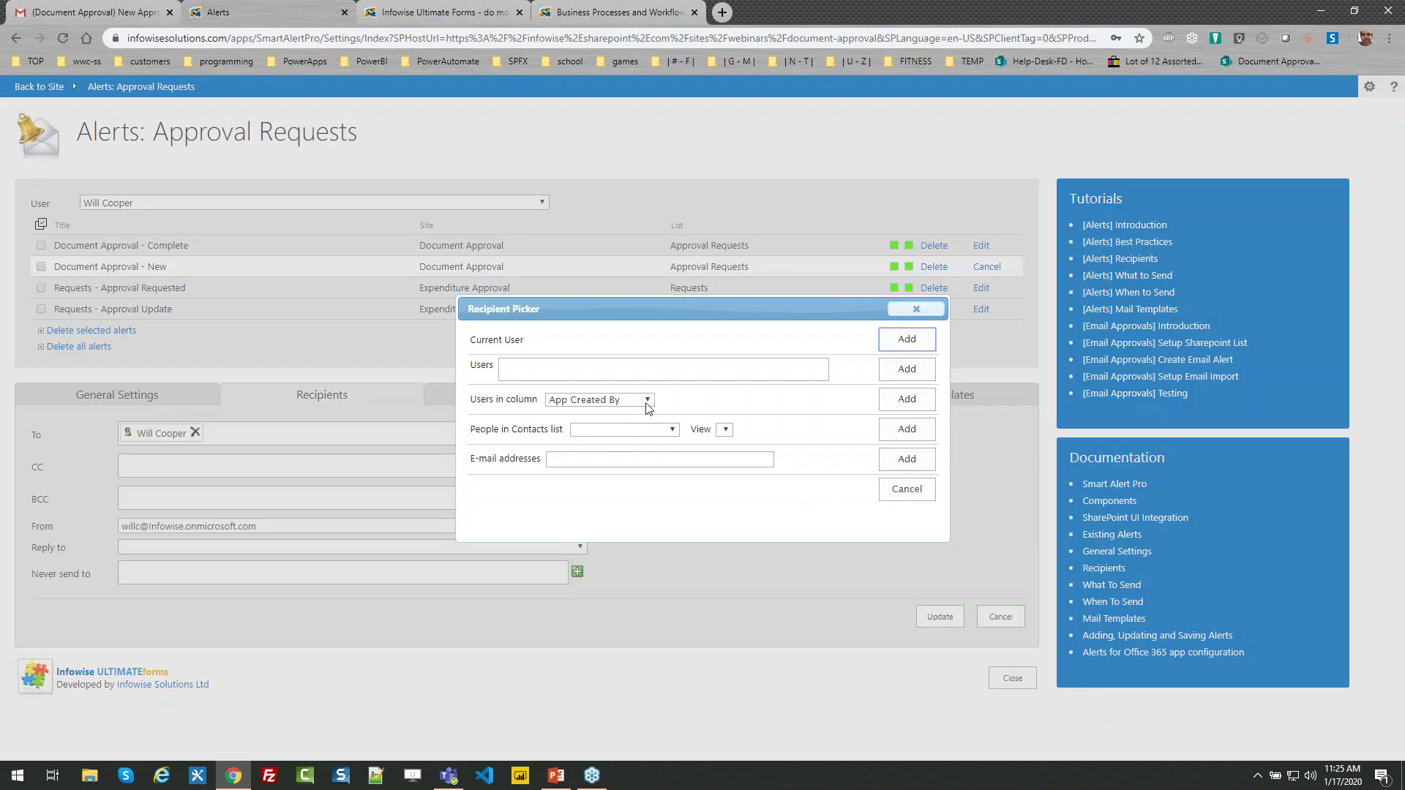
click(647, 401)
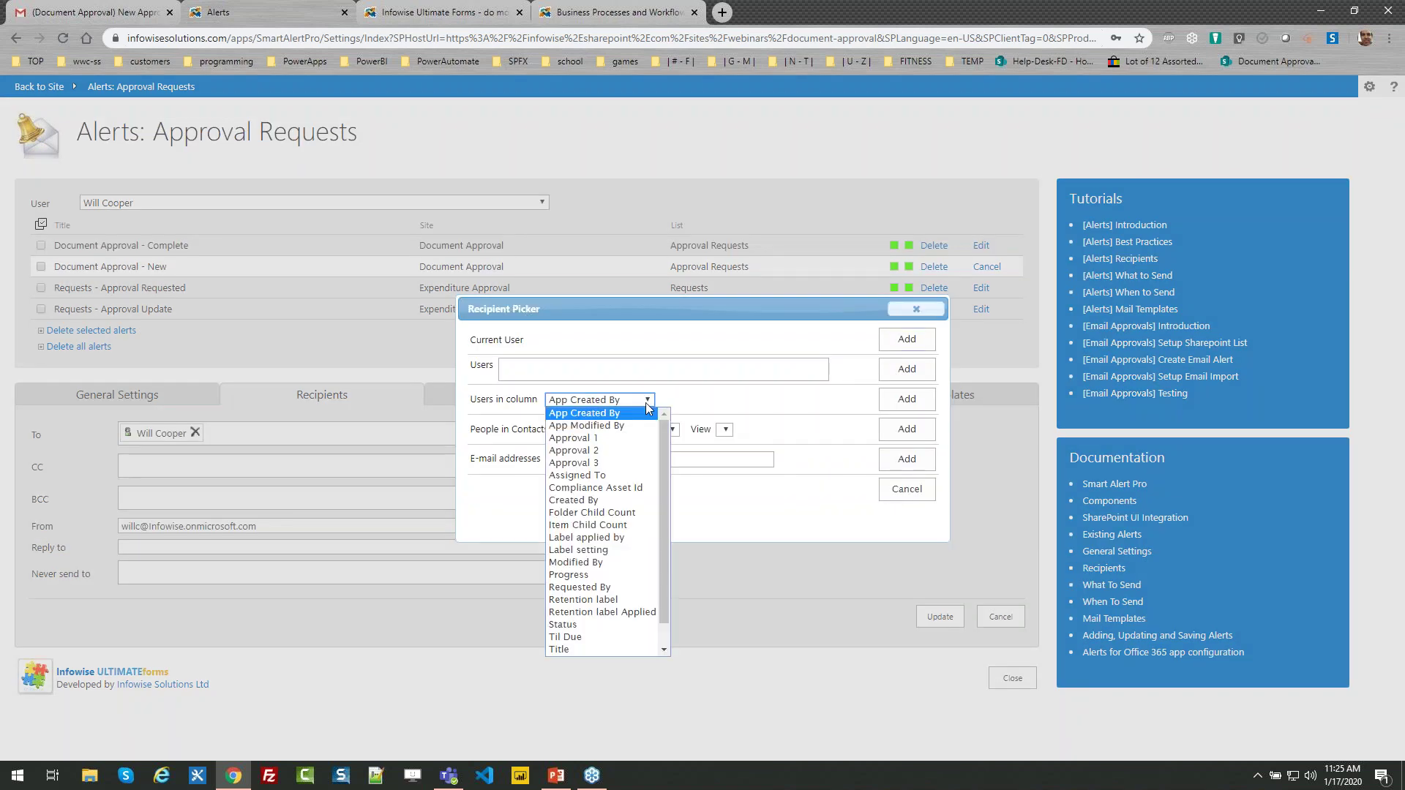
click(633, 479)
click(905, 399)
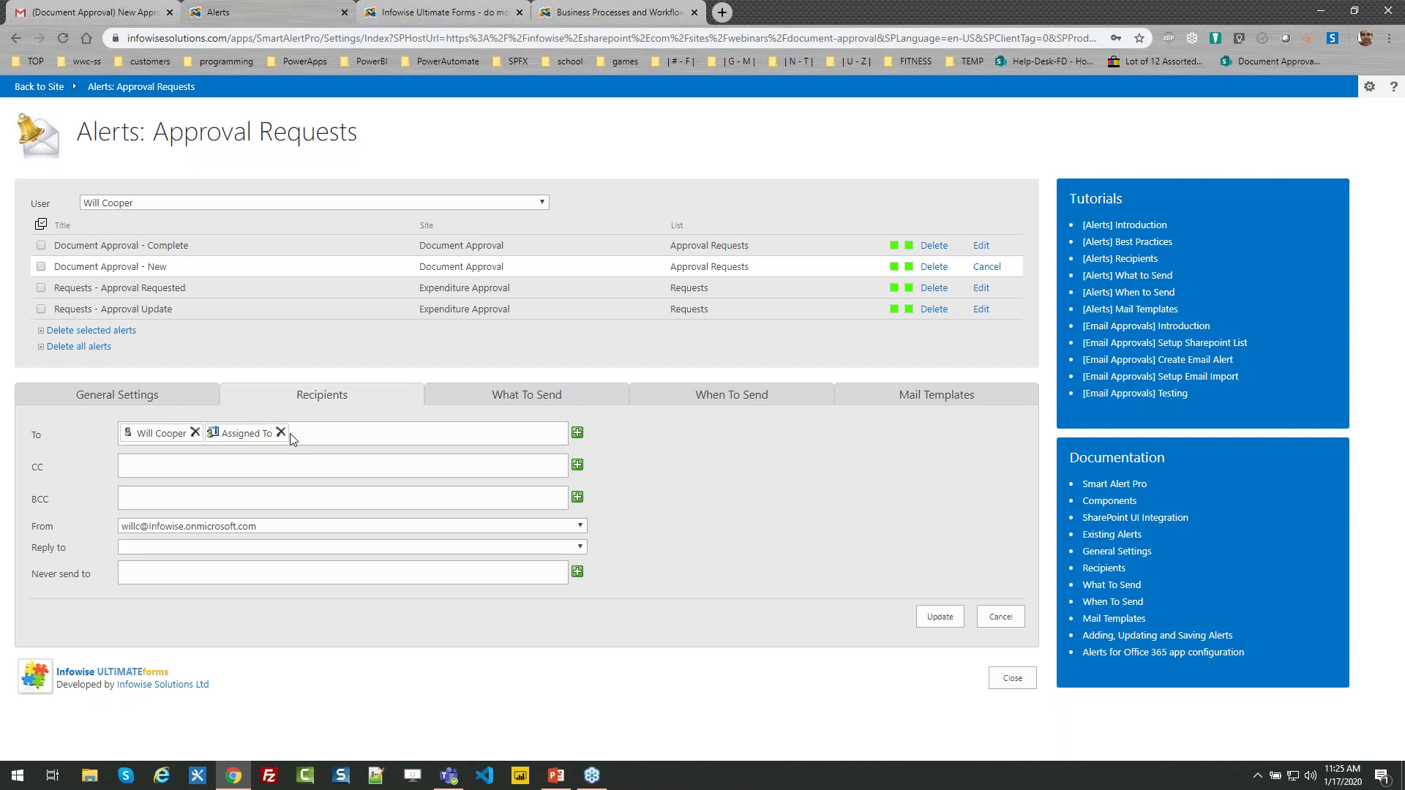
Add the Requested By column to the alert's CC line
click(577, 464)
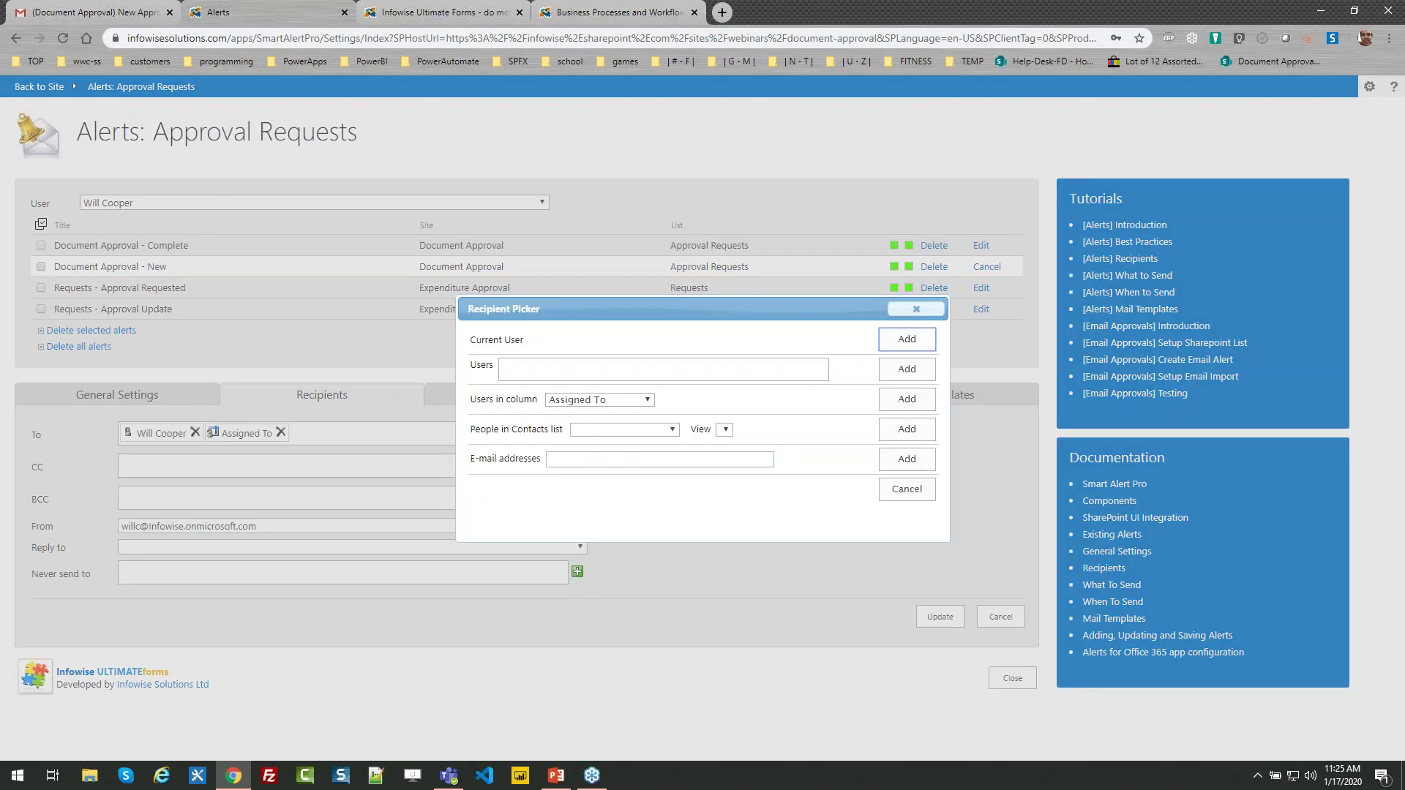
click(648, 400)
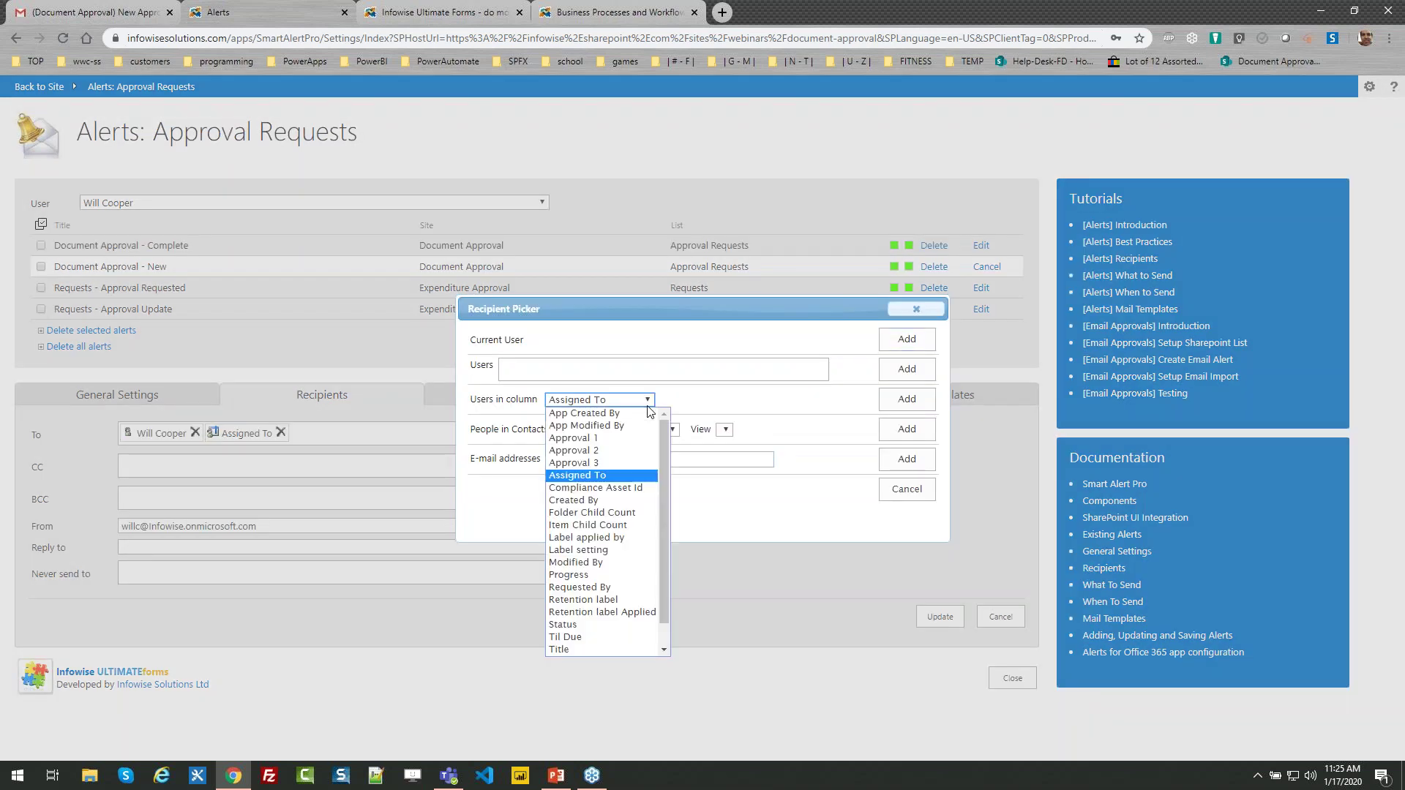
click(582, 587)
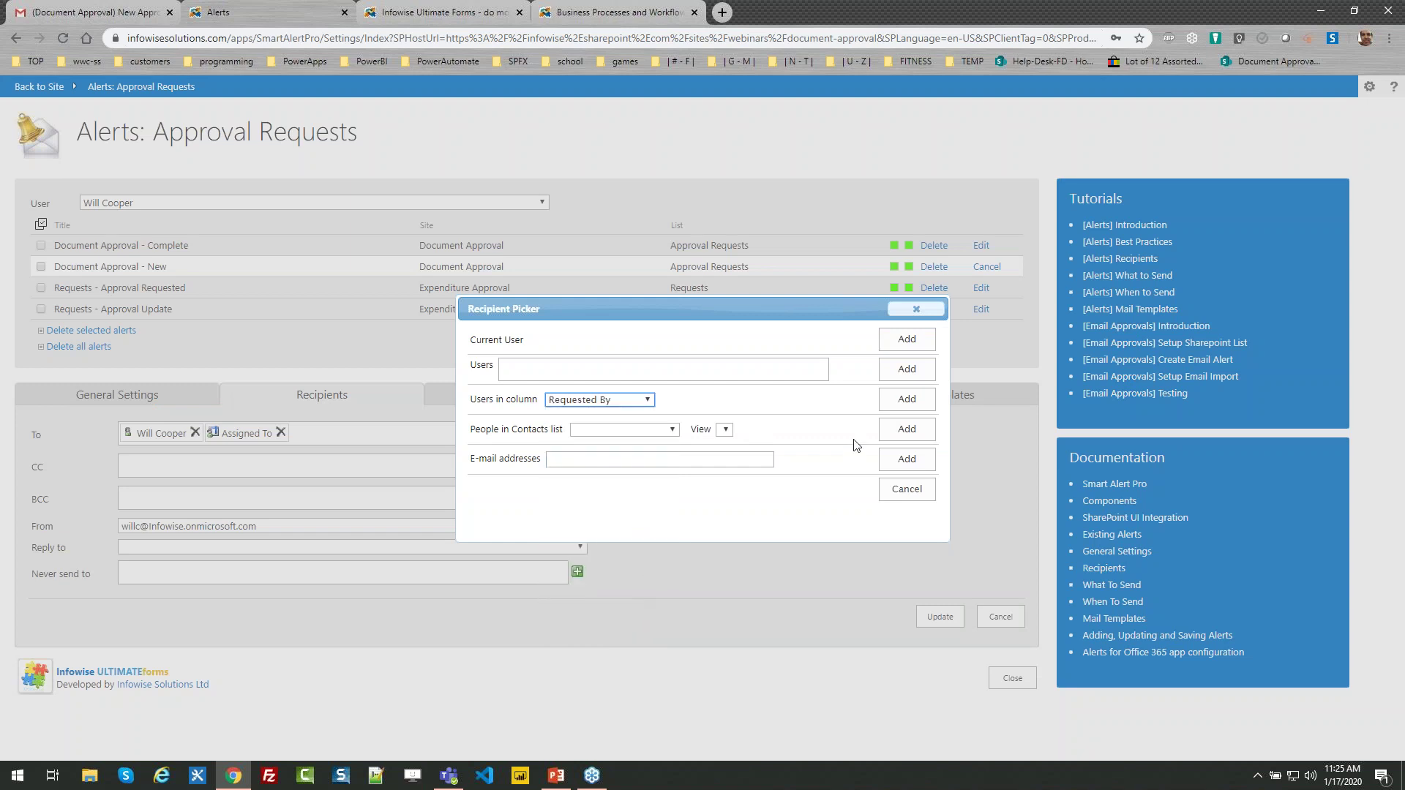
click(906, 398)
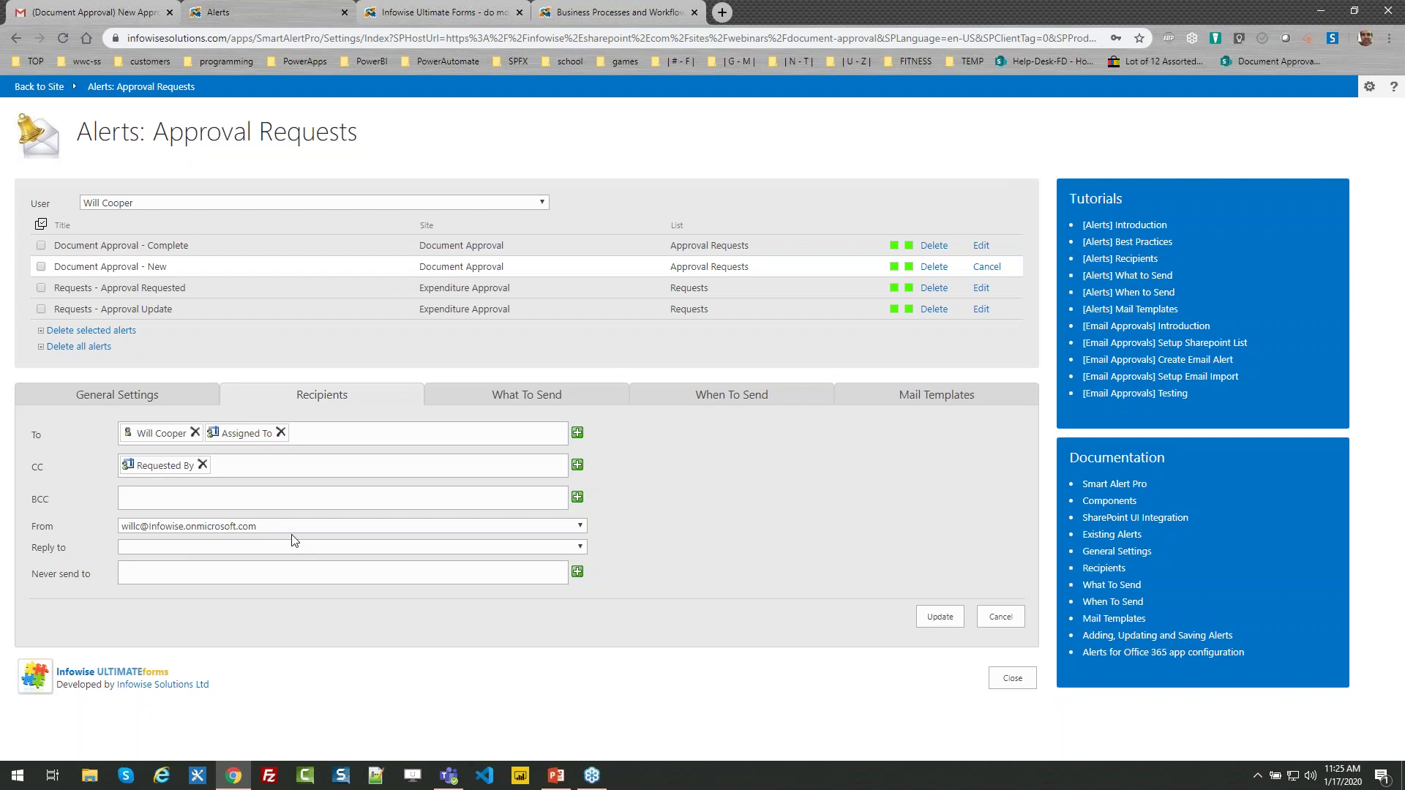
click(501, 397)
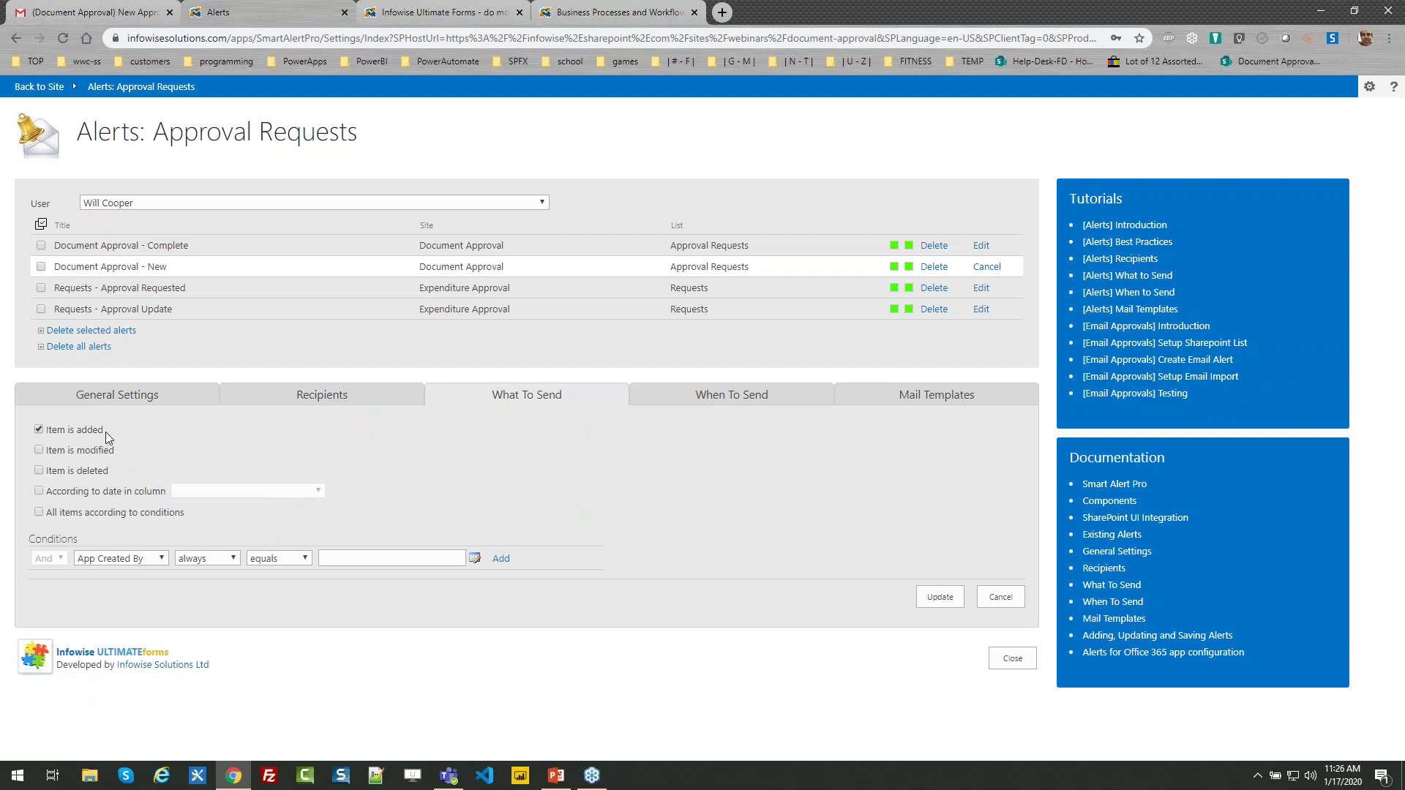
Check the alert's Item is added trigger, send timing and added-item mail template, then close its settings
drag(105, 432, 44, 434)
click(675, 401)
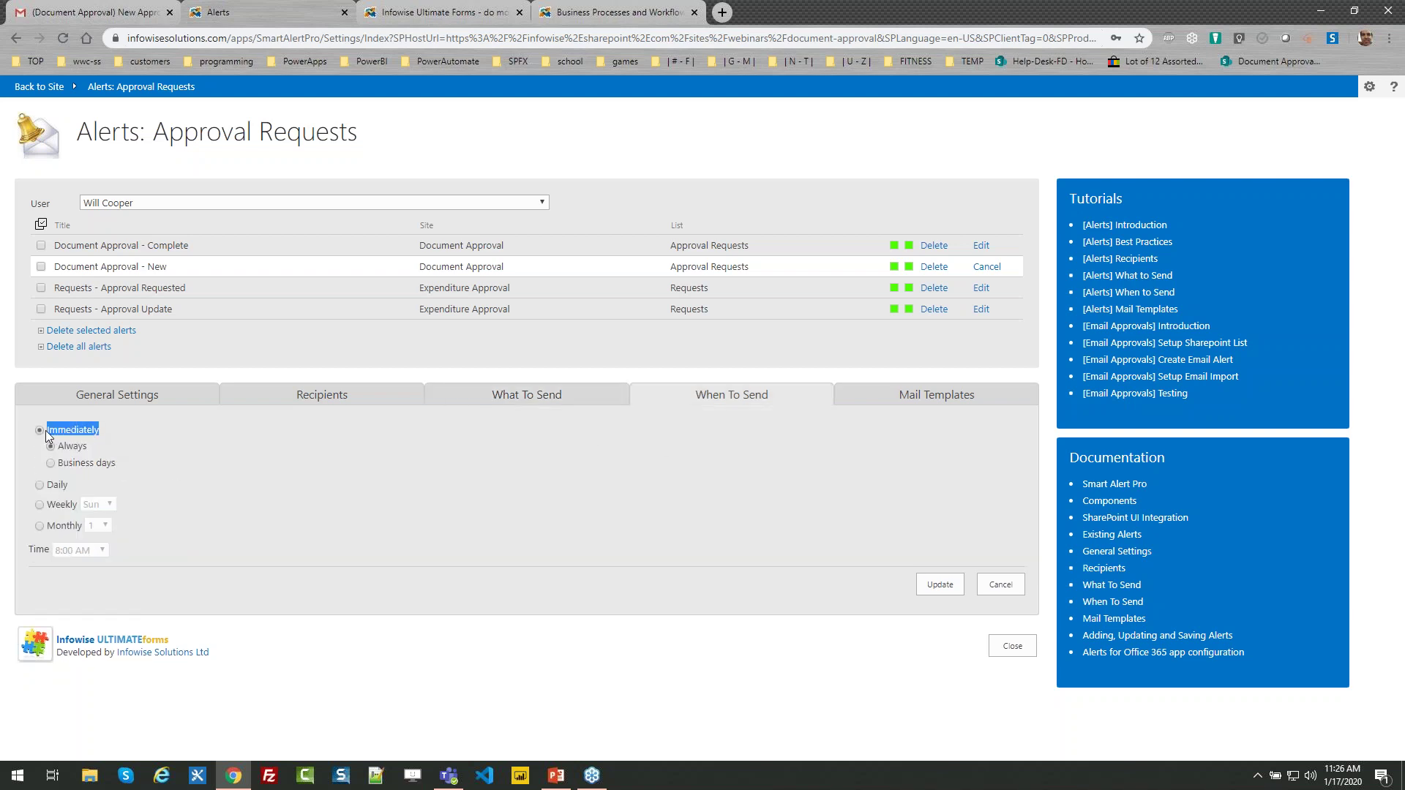
click(878, 401)
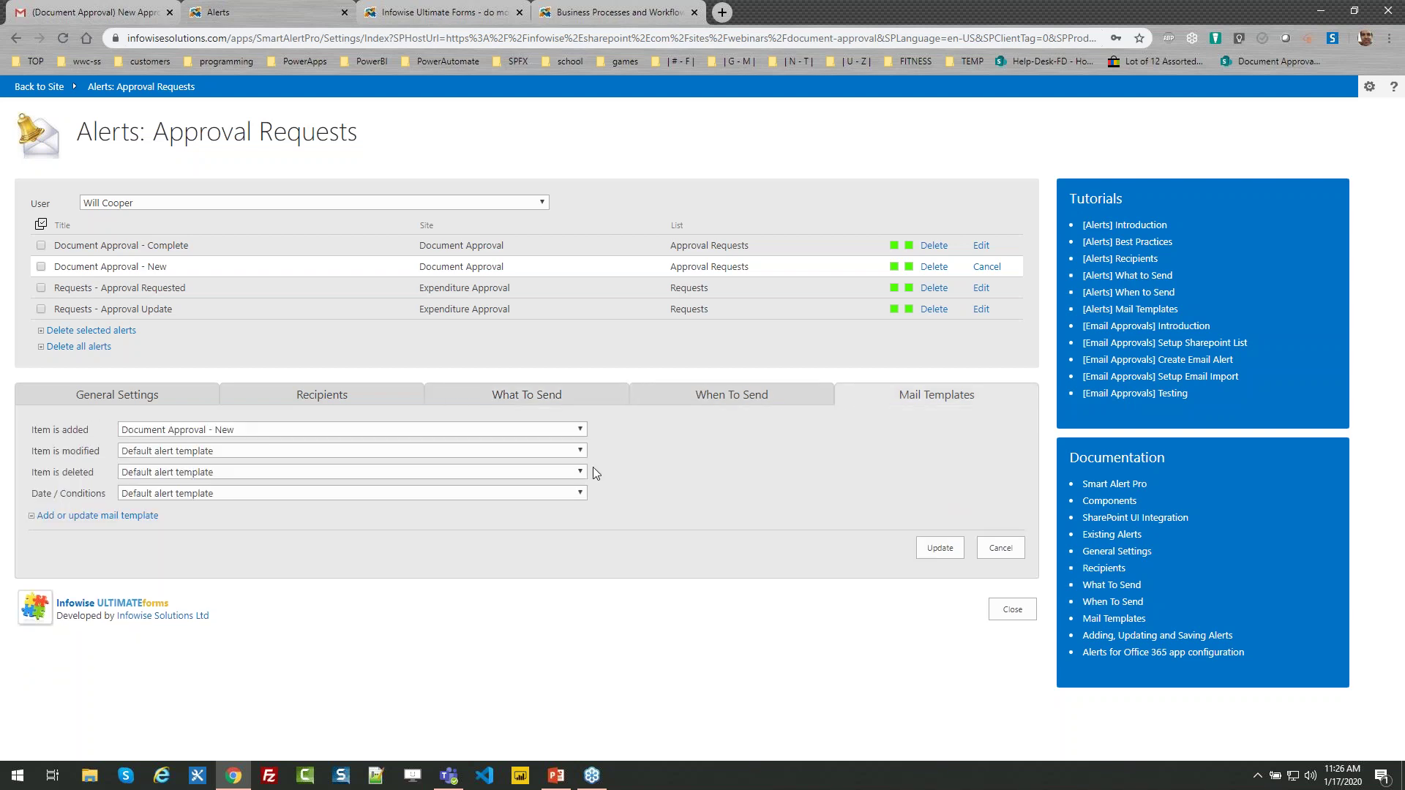
click(195, 431)
click(195, 431)
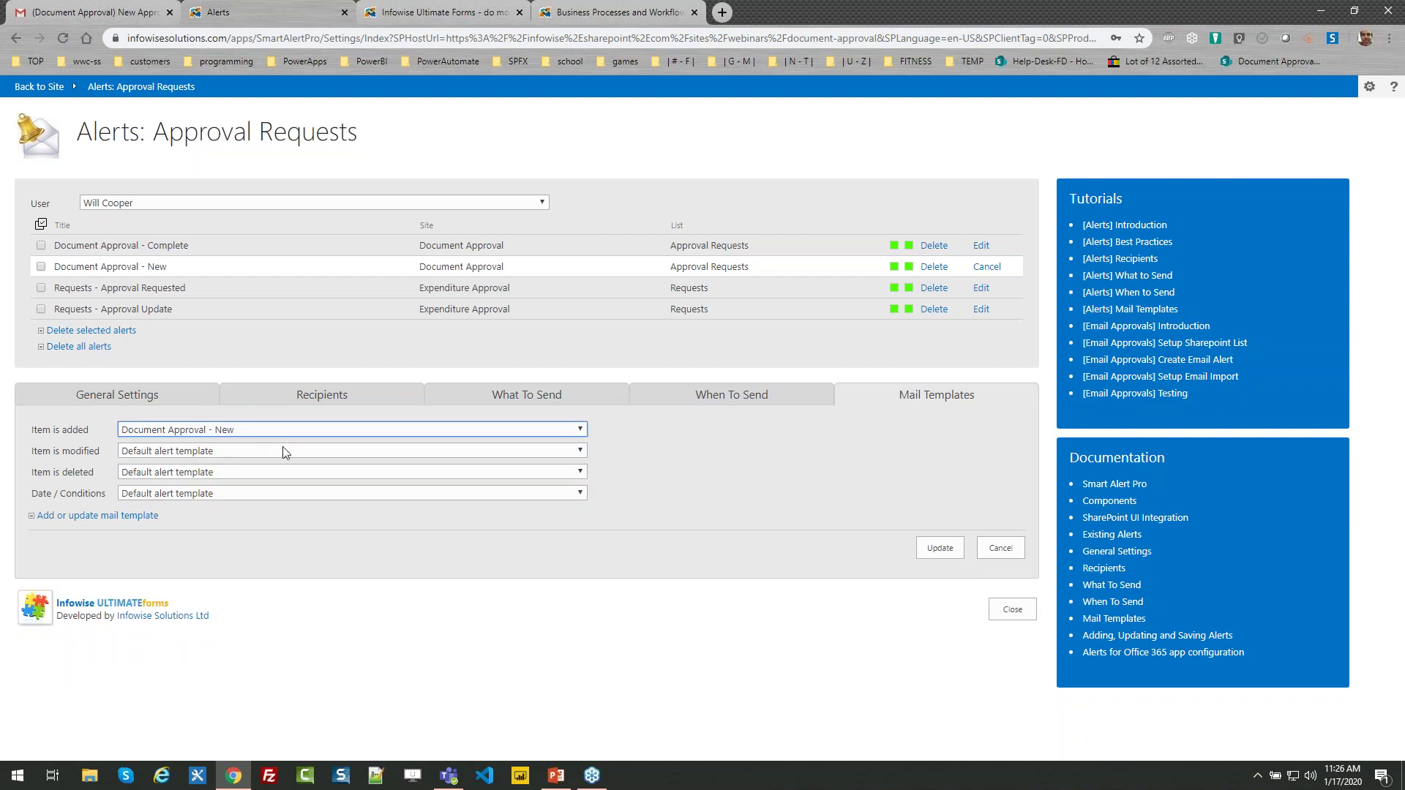
click(1010, 614)
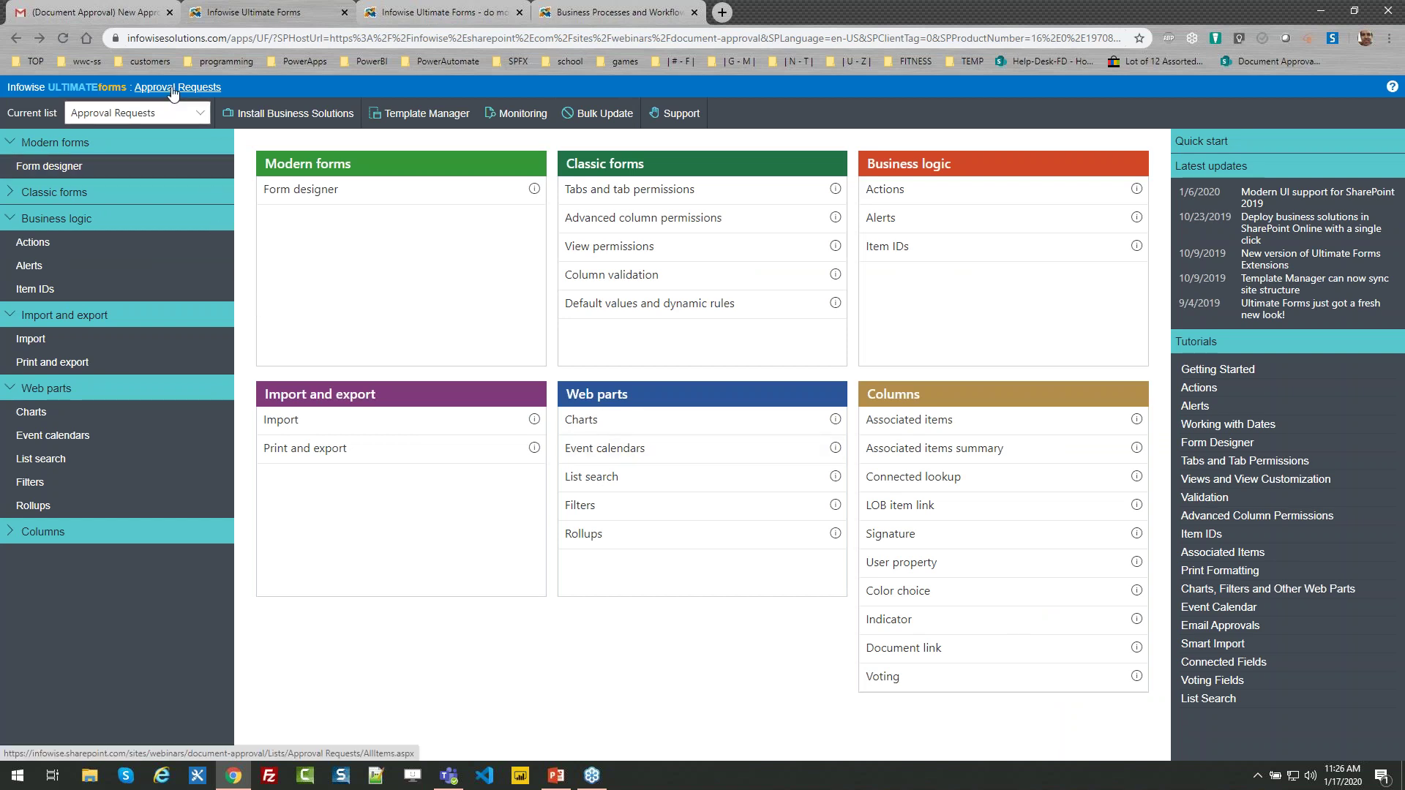
Open the Approval Requests list to see its progress bars and approver cells, then return to the start page
click(173, 88)
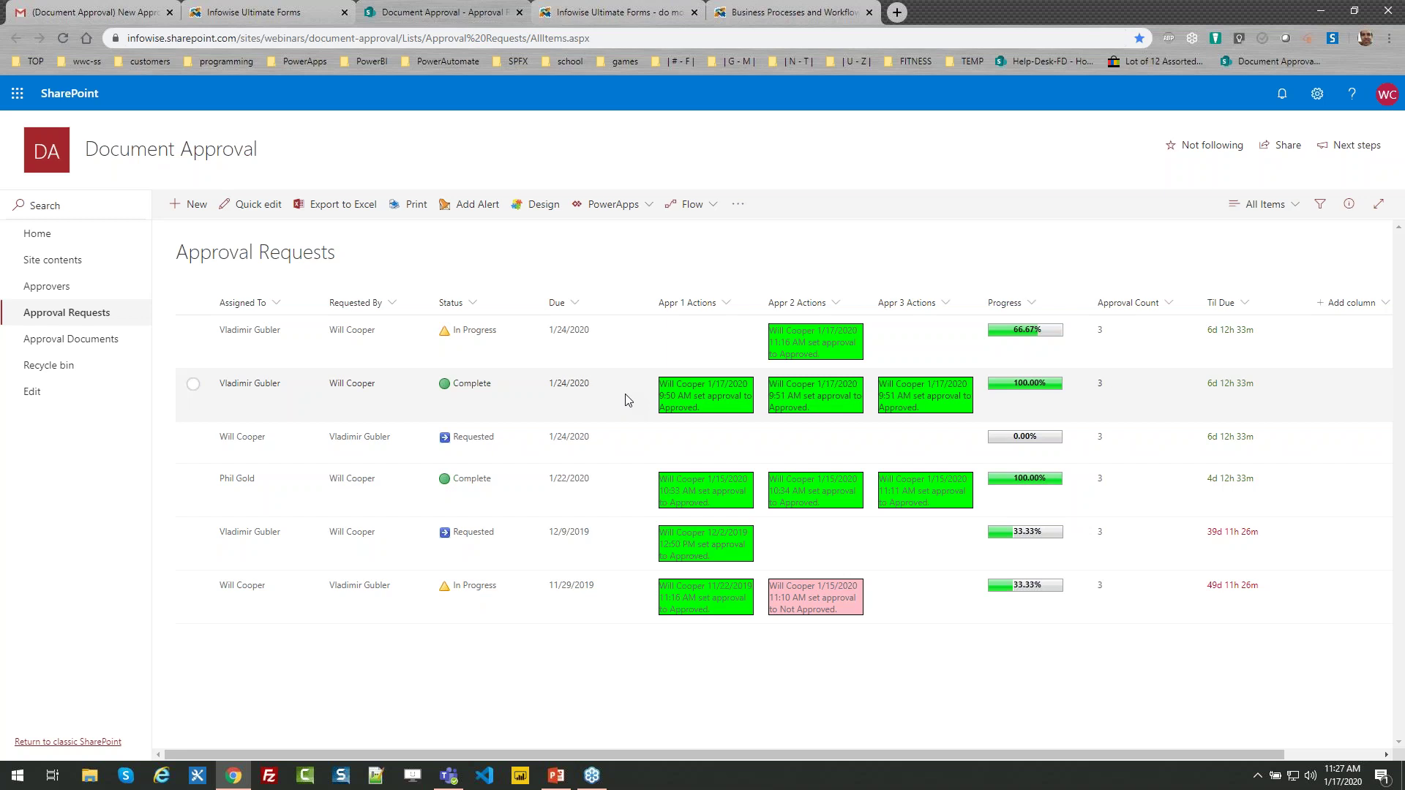
click(605, 9)
Browse the Infowise Tutorials page under Resources, then return to the Infowise home page
click(787, 12)
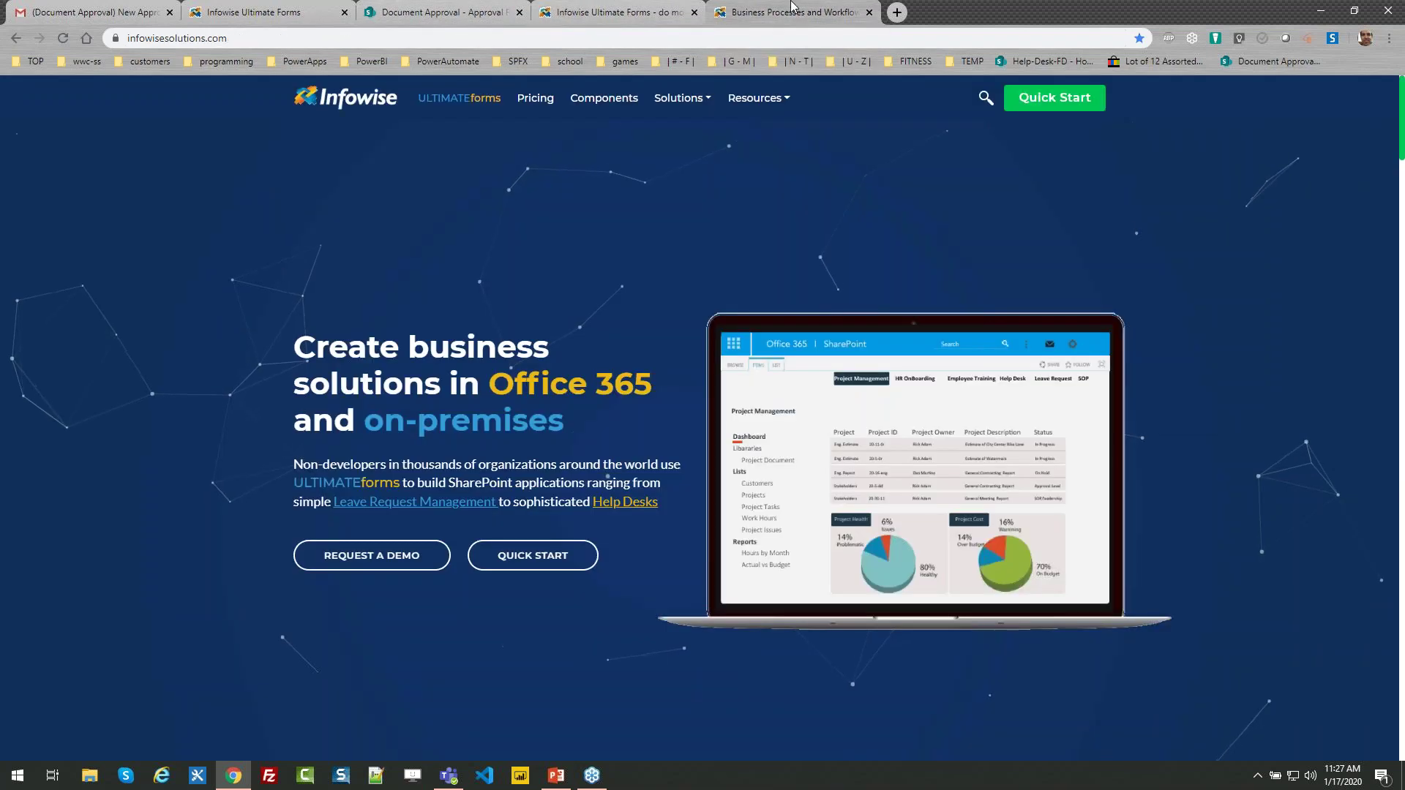
click(753, 97)
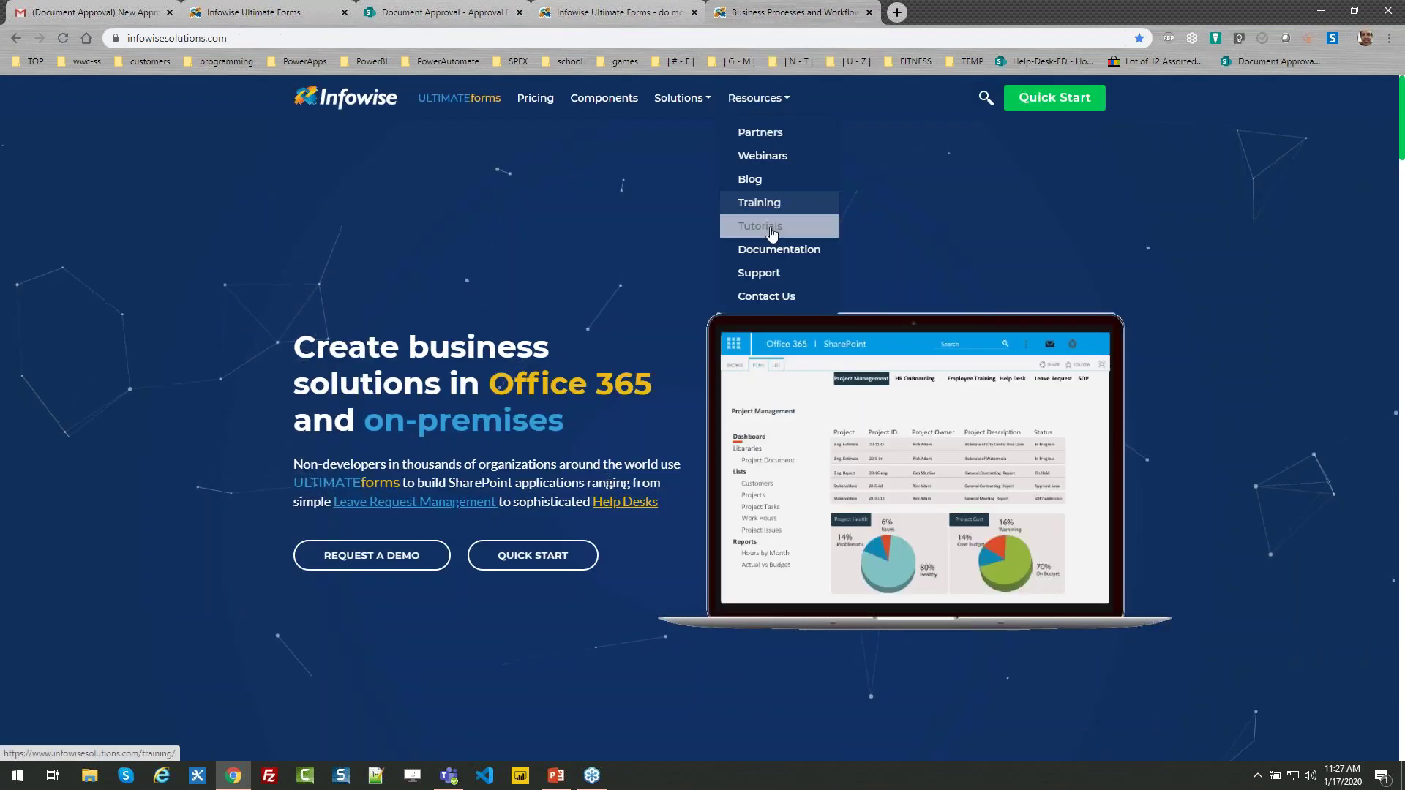
click(769, 229)
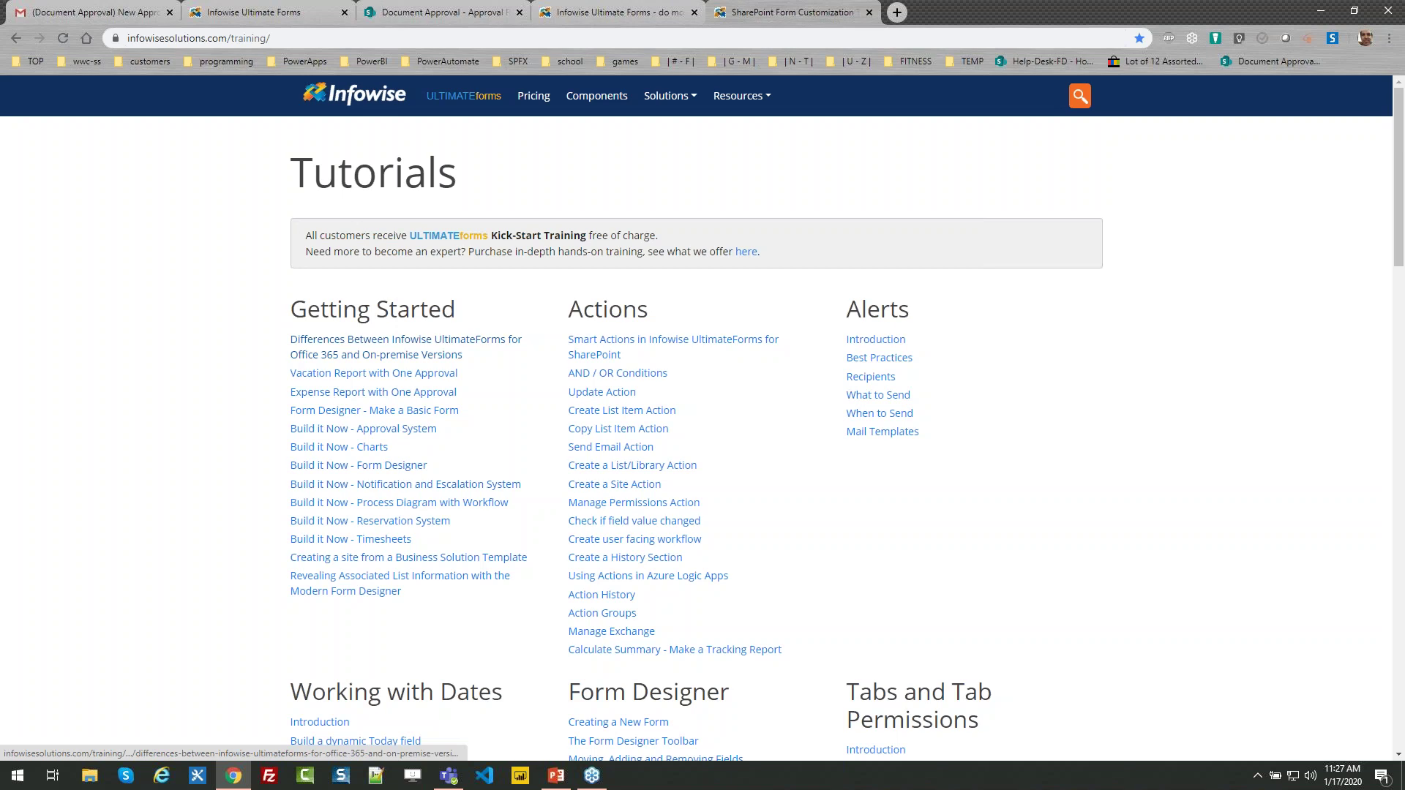
click(369, 103)
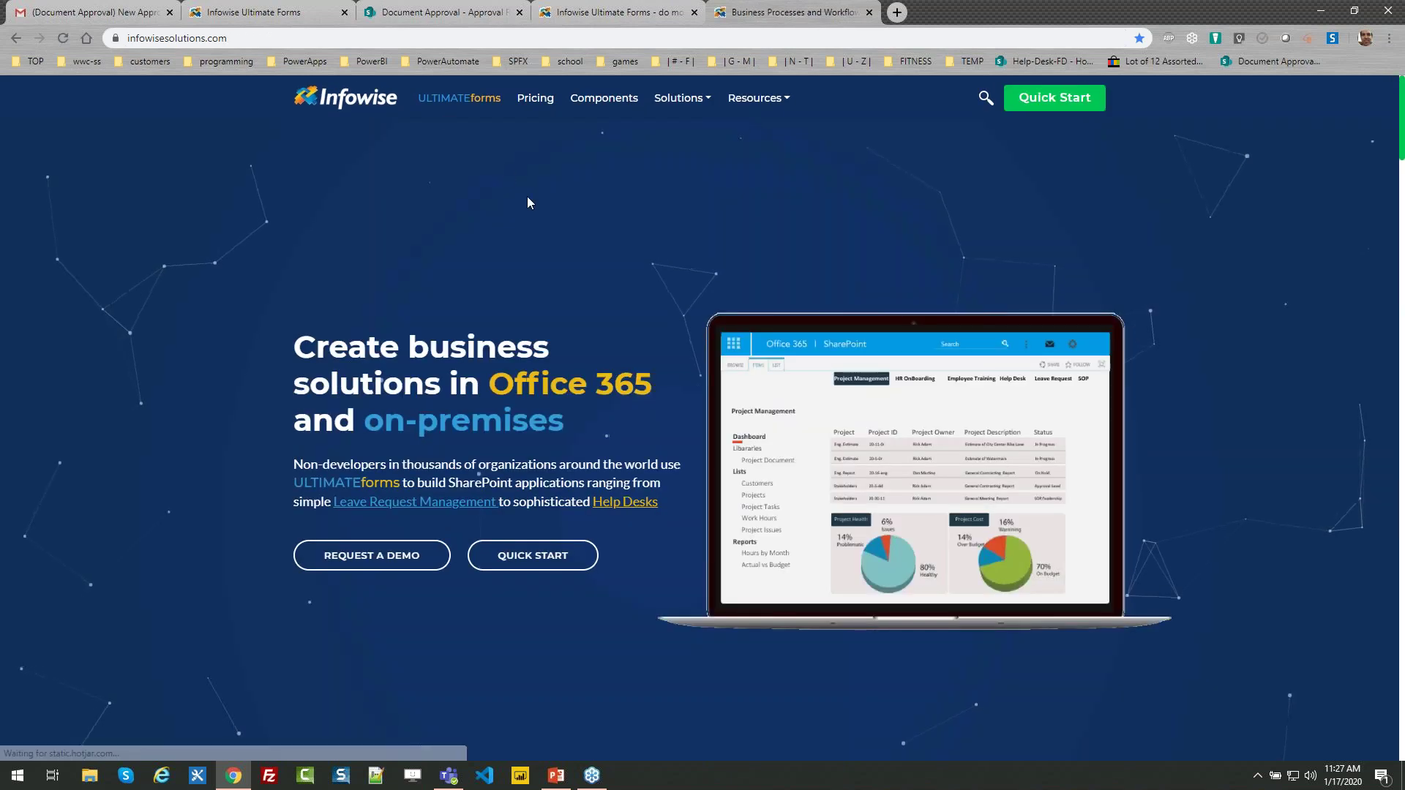
click(362, 558)
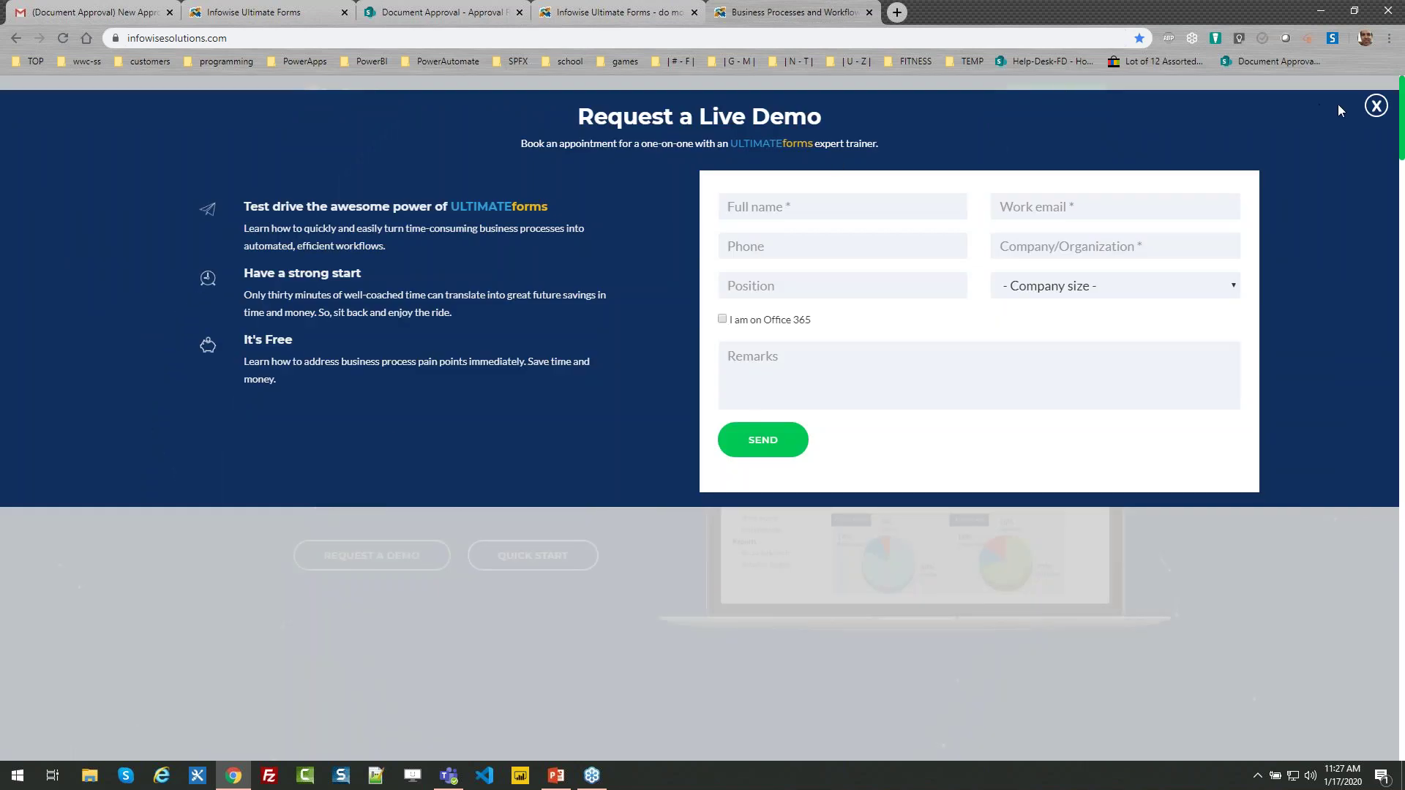
click(1376, 106)
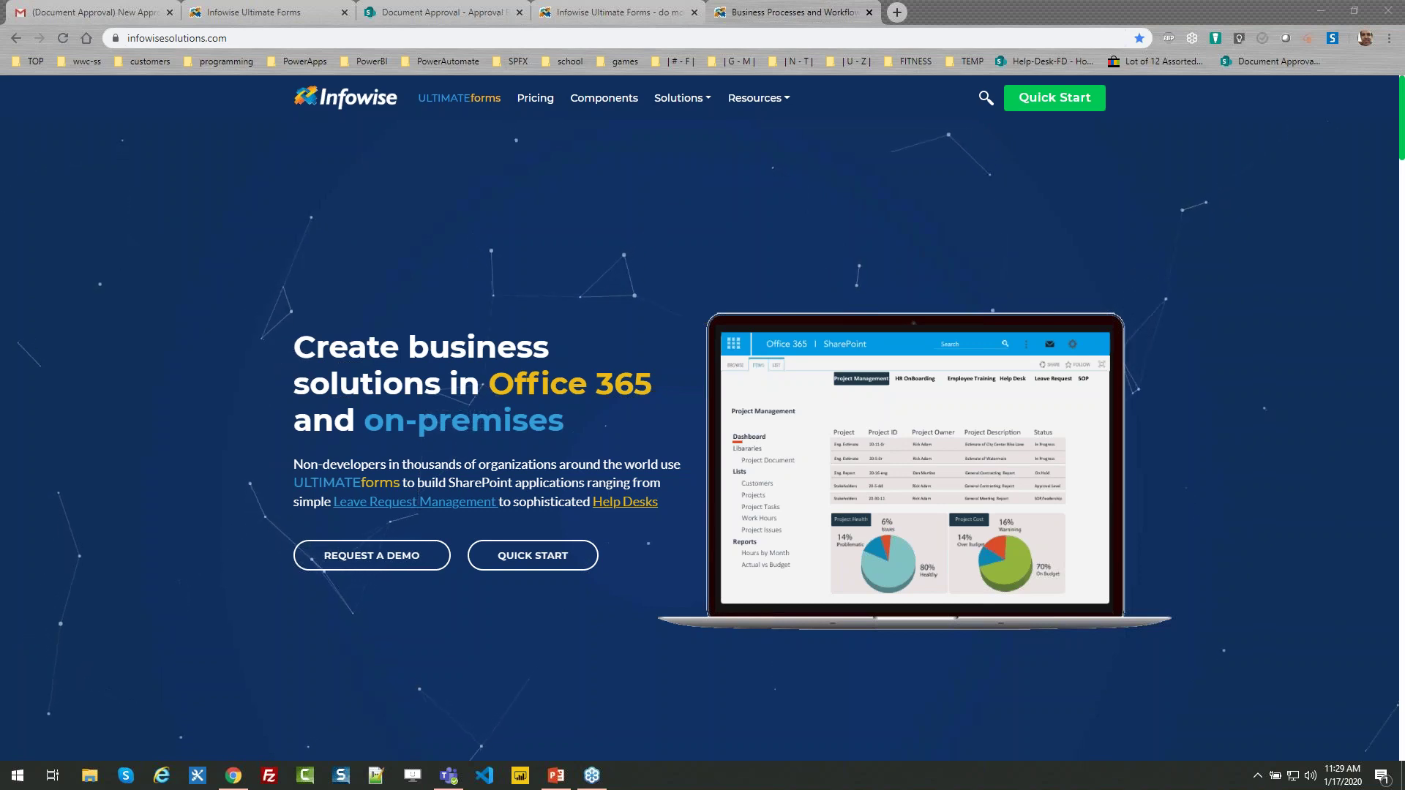
Return to the Approval Requests list and open its Ultimate Forms Design dashboard
click(967, 259)
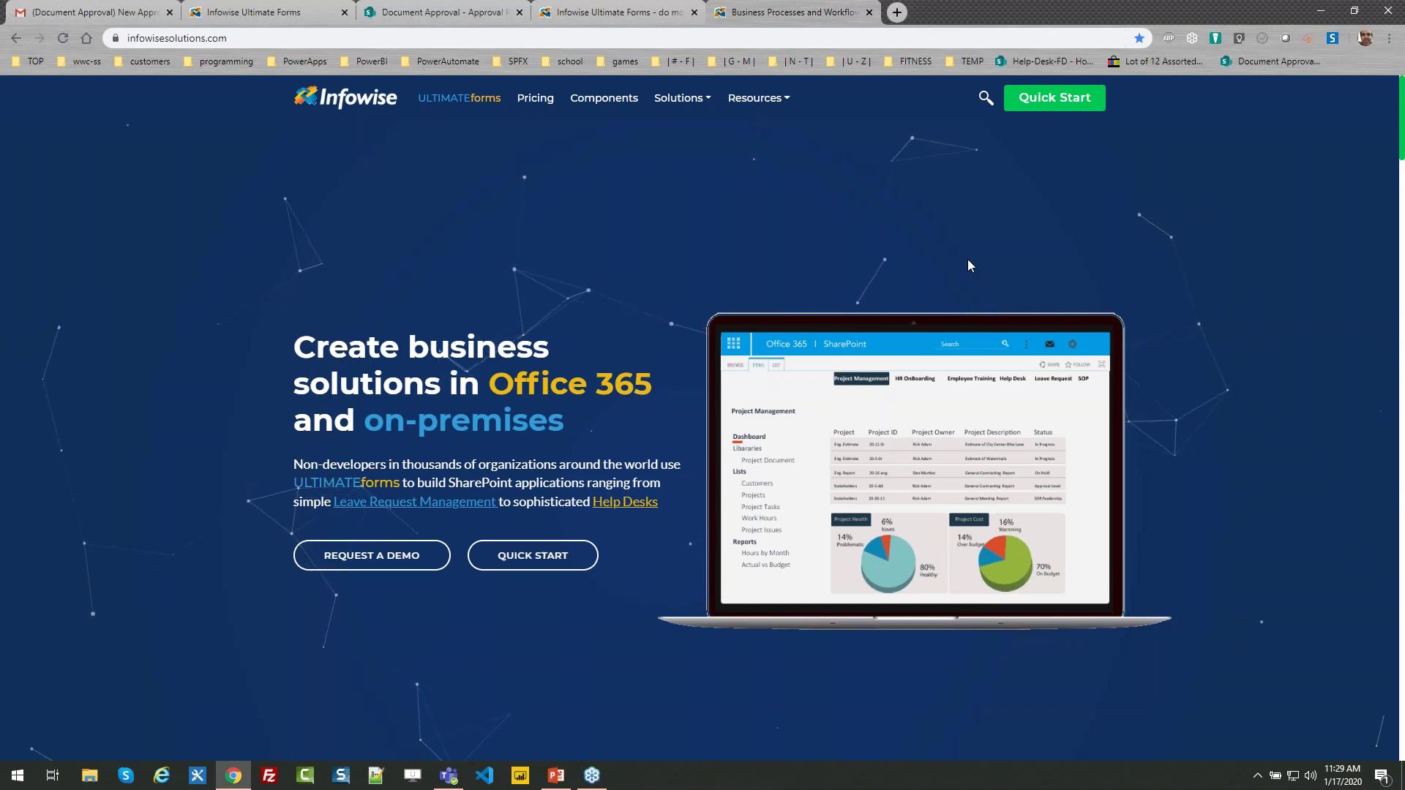
click(451, 9)
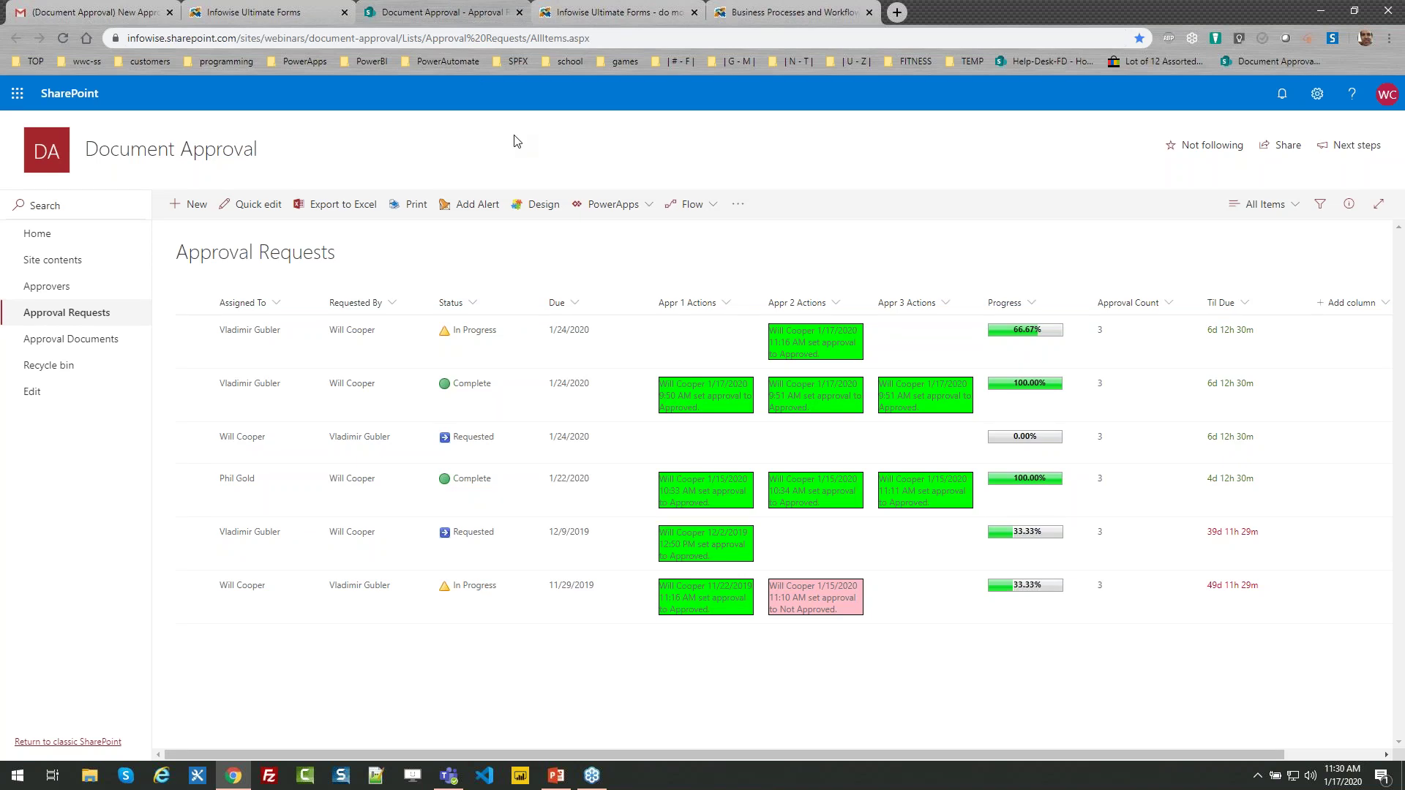
click(537, 204)
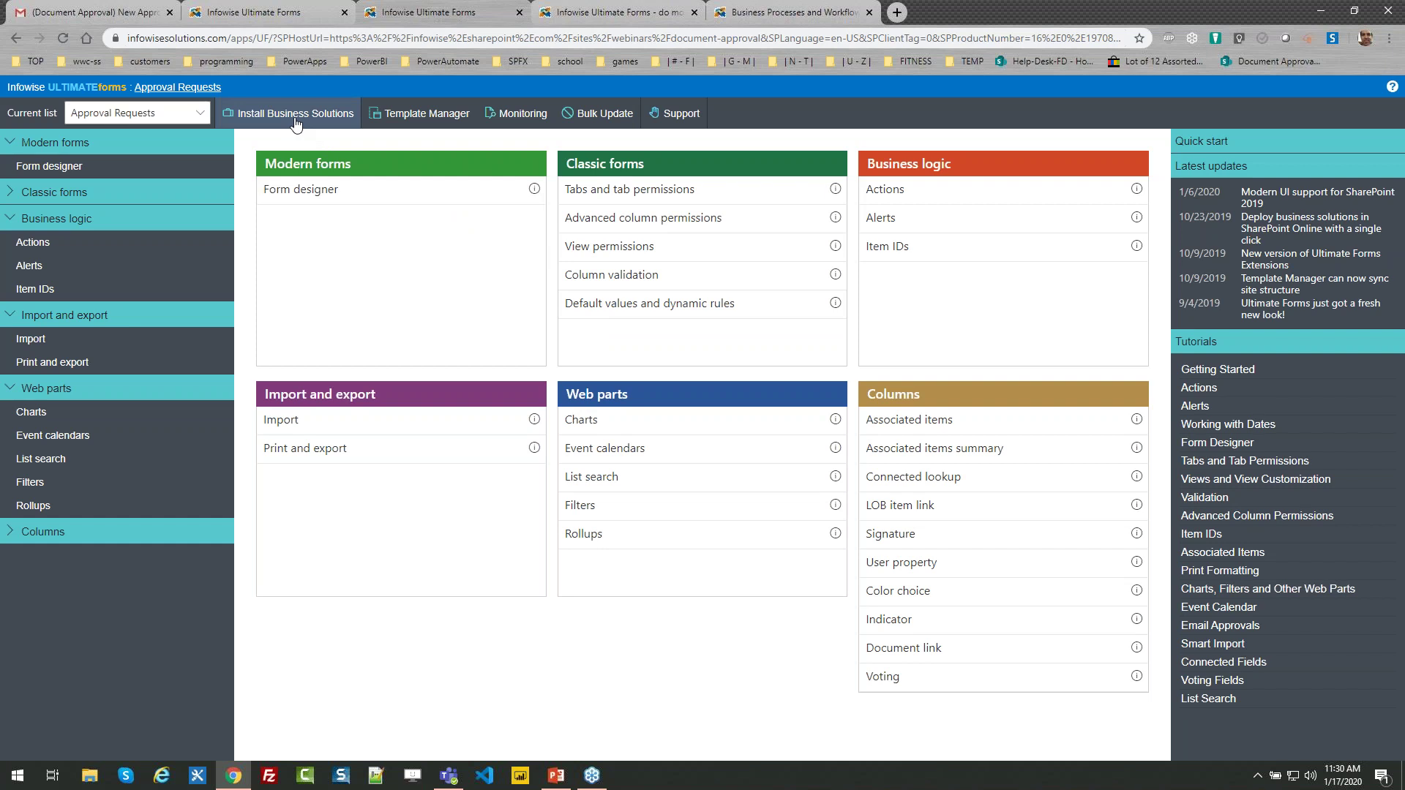
Browse the Infowise Webinars and Infowise Solutions packages, then open the Approval Requests list in a new tab
click(296, 124)
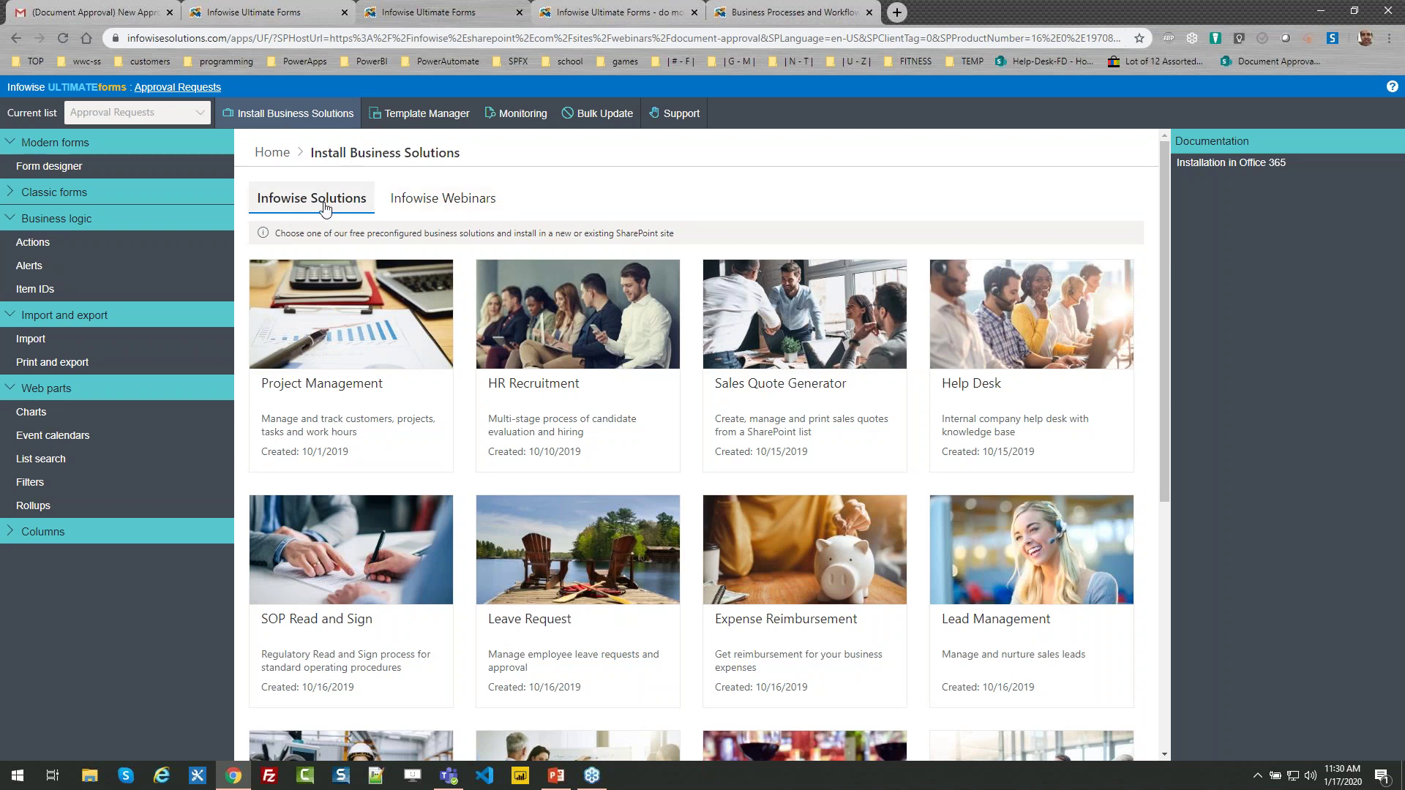
click(408, 206)
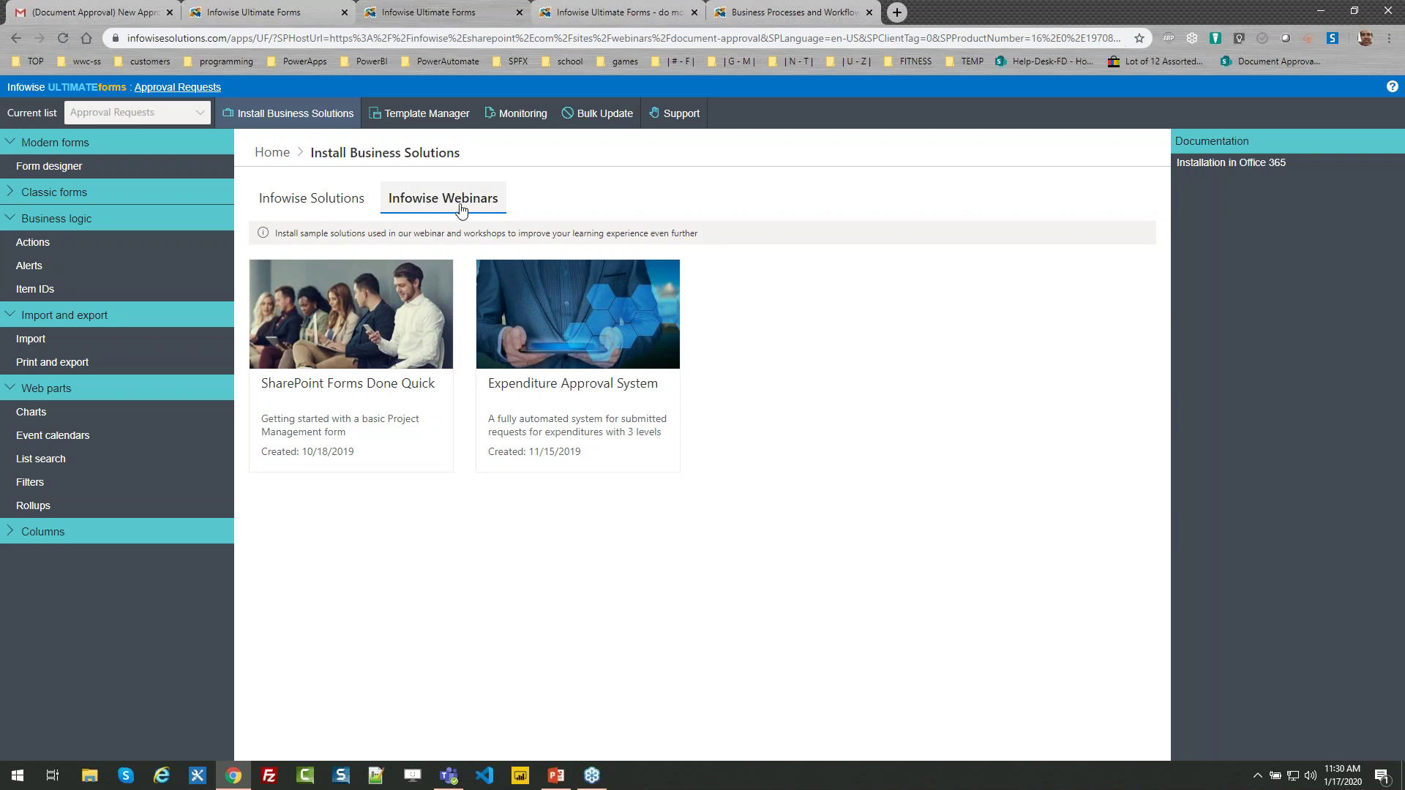
click(352, 212)
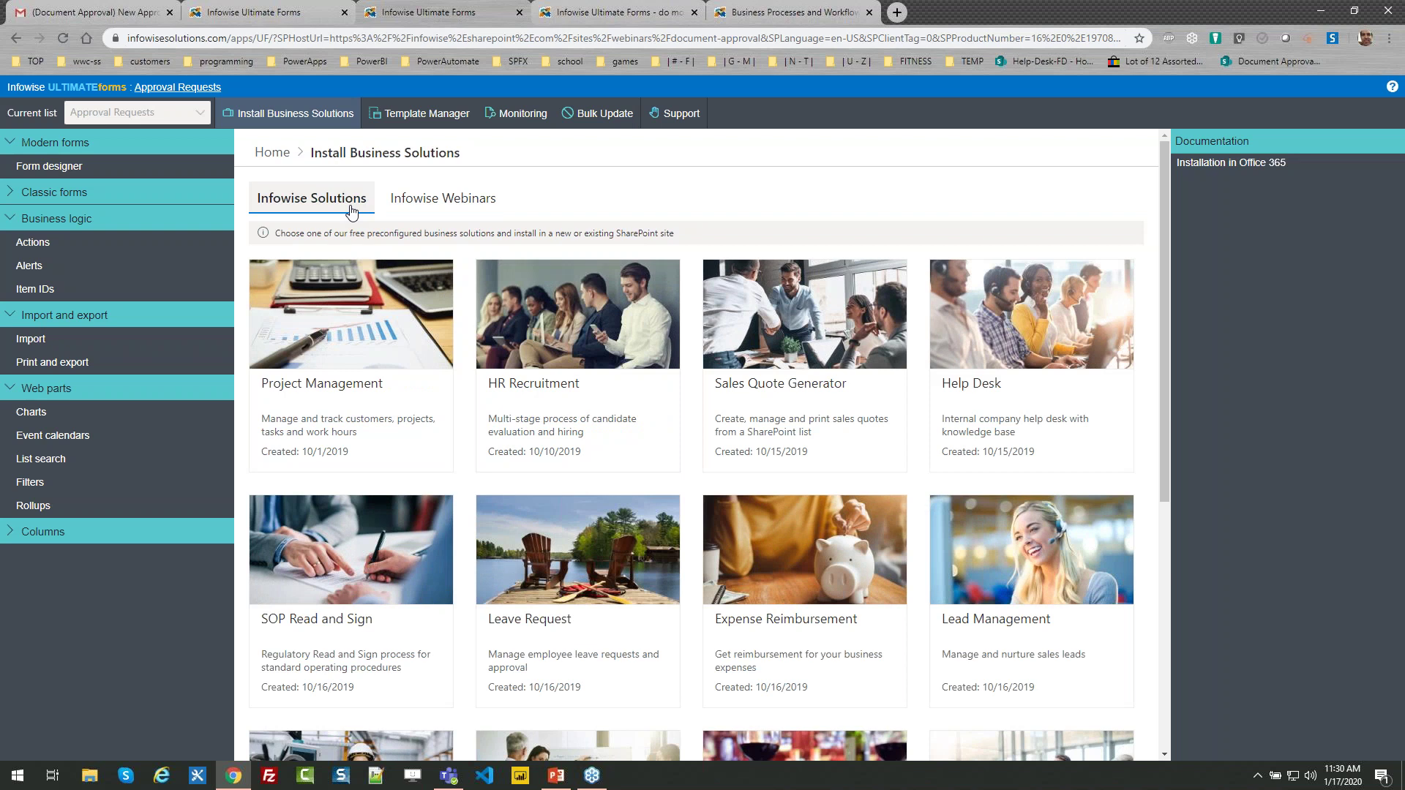
click(193, 88)
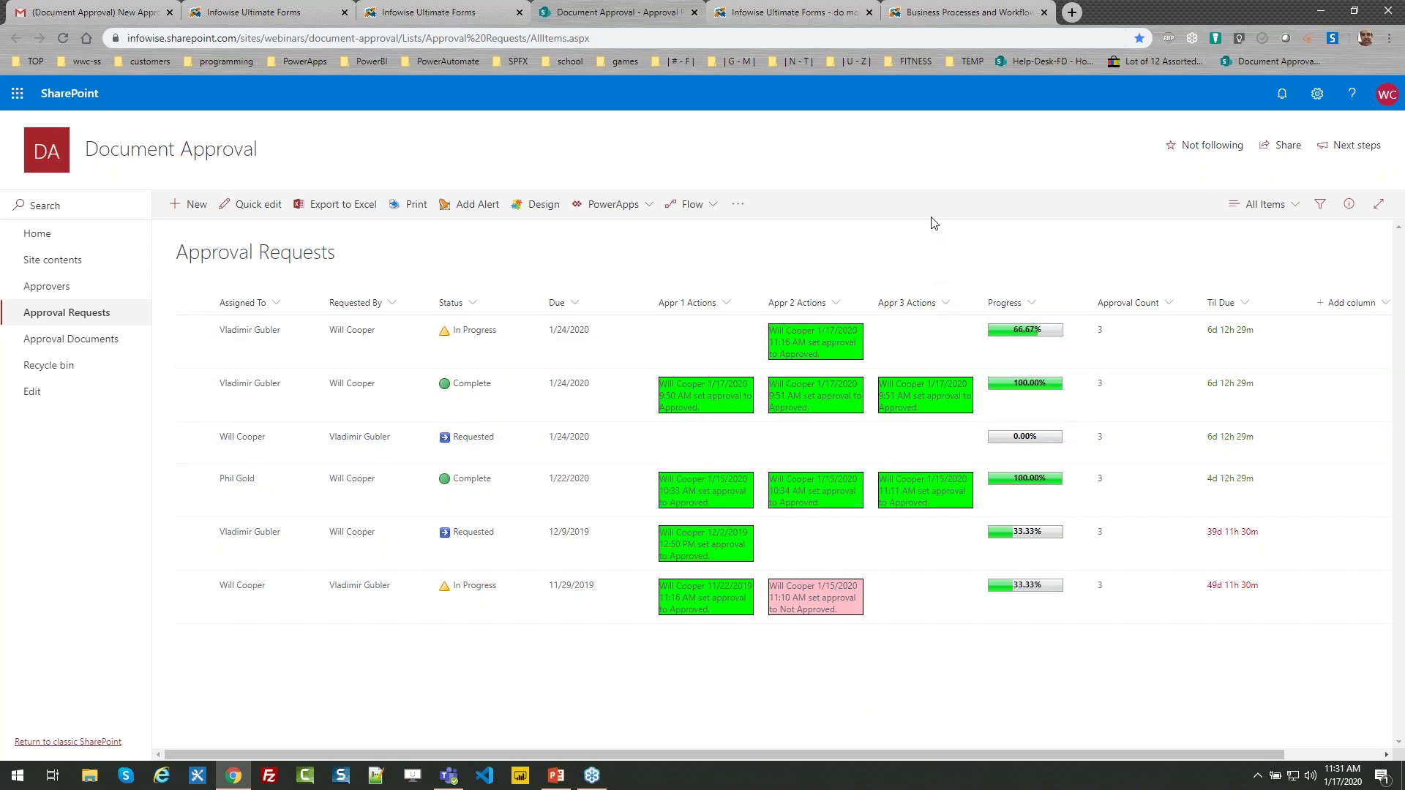
On the start page, dismiss the overlay, reload Quick Start, then go to the Infowise home page
click(819, 13)
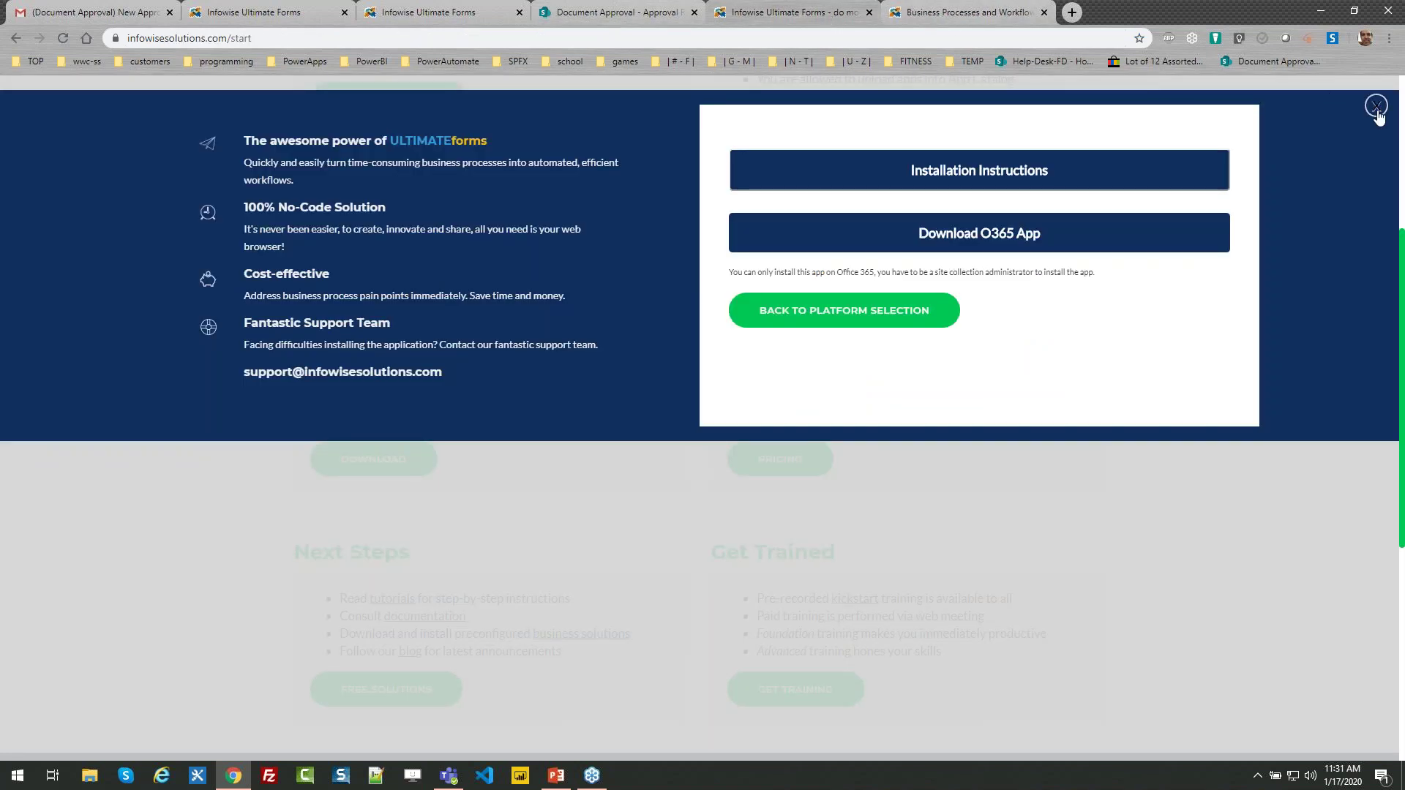
click(1376, 107)
drag(1402, 286, 1142, 113)
click(1089, 103)
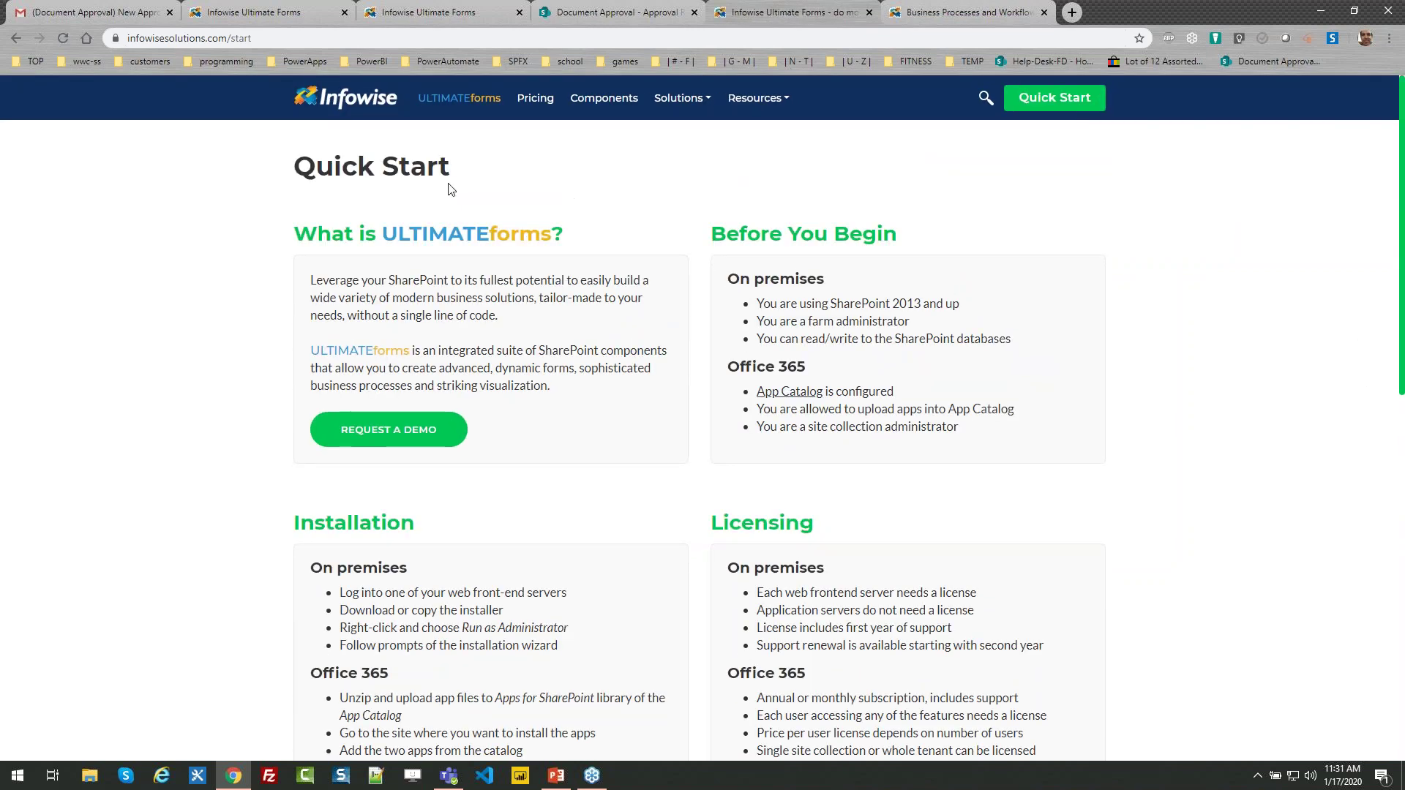
click(351, 106)
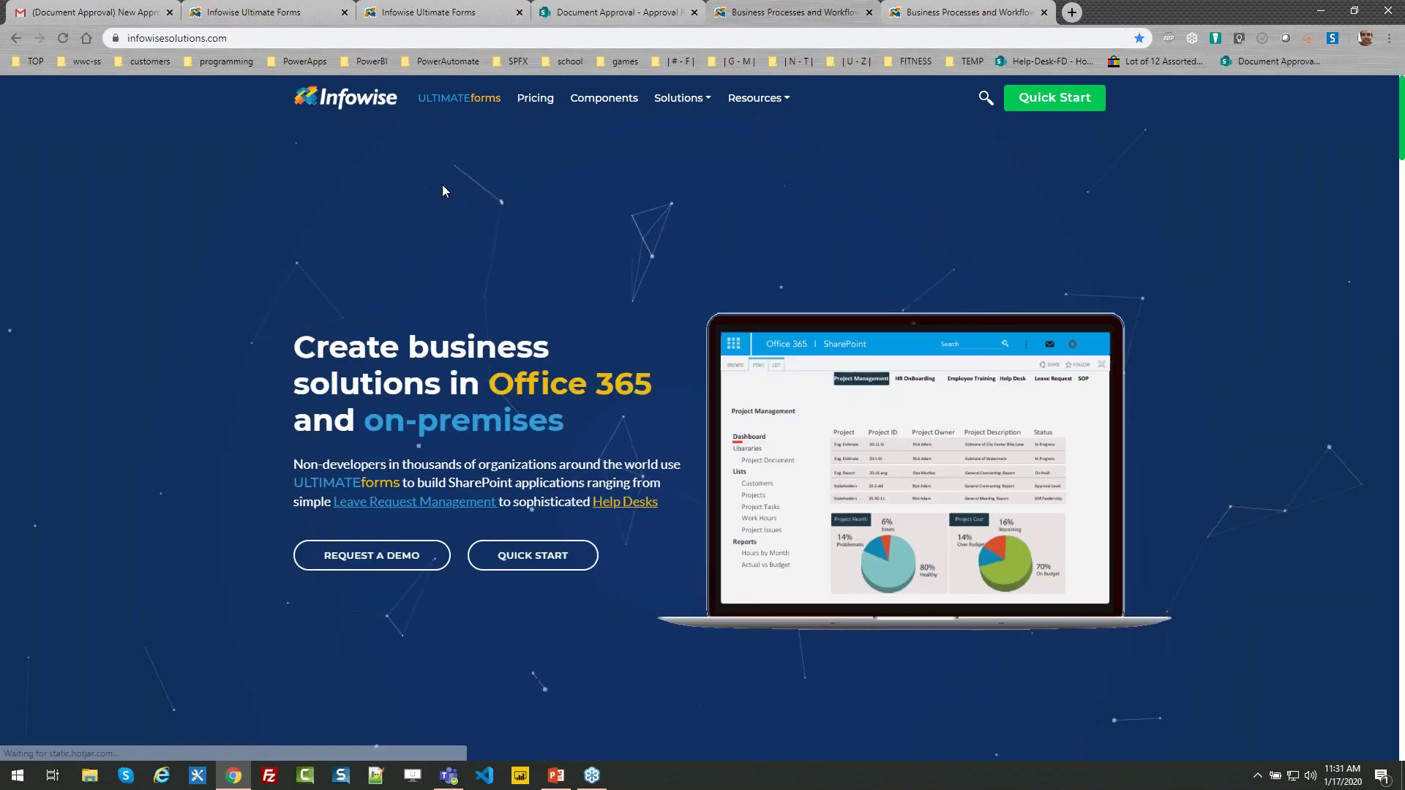